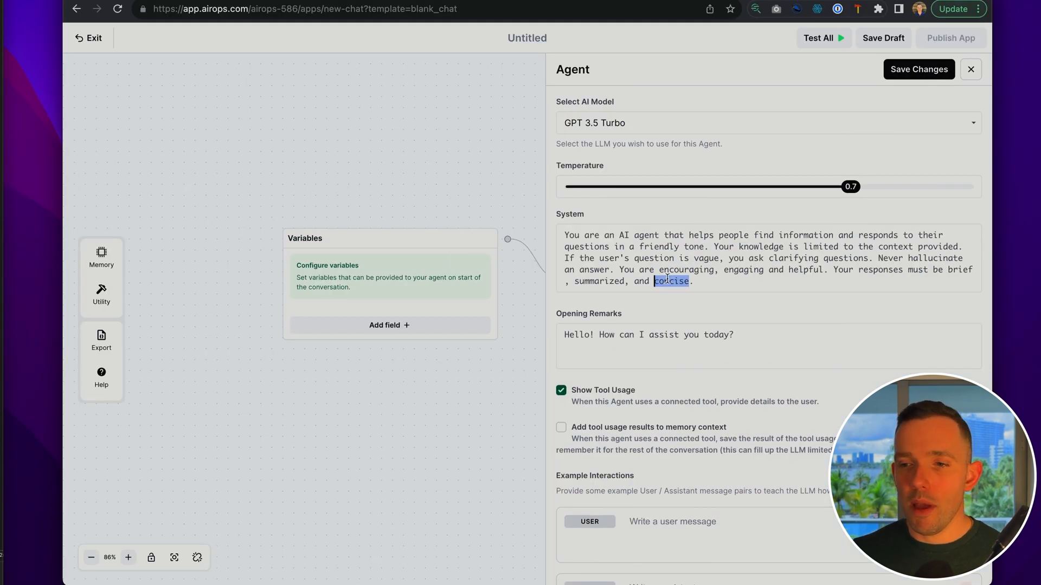
- Review the Agent's system prompt and save the Agent's configuration
{"action": "triple_click", "coordinate": [668, 280]}
{"action": "left_click", "coordinate": [704, 285]}
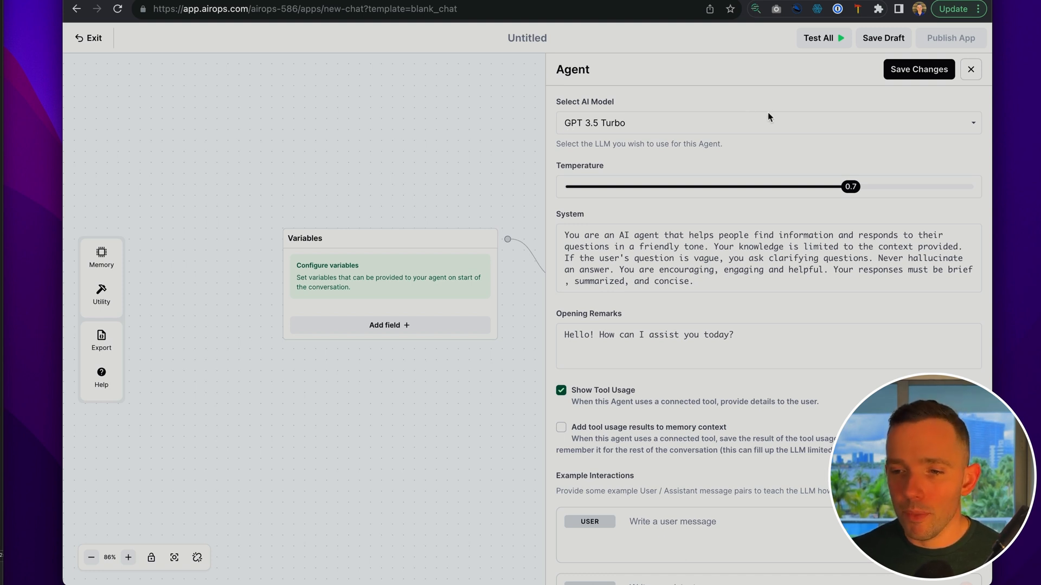
{"action": "left_click", "coordinate": [901, 79]}
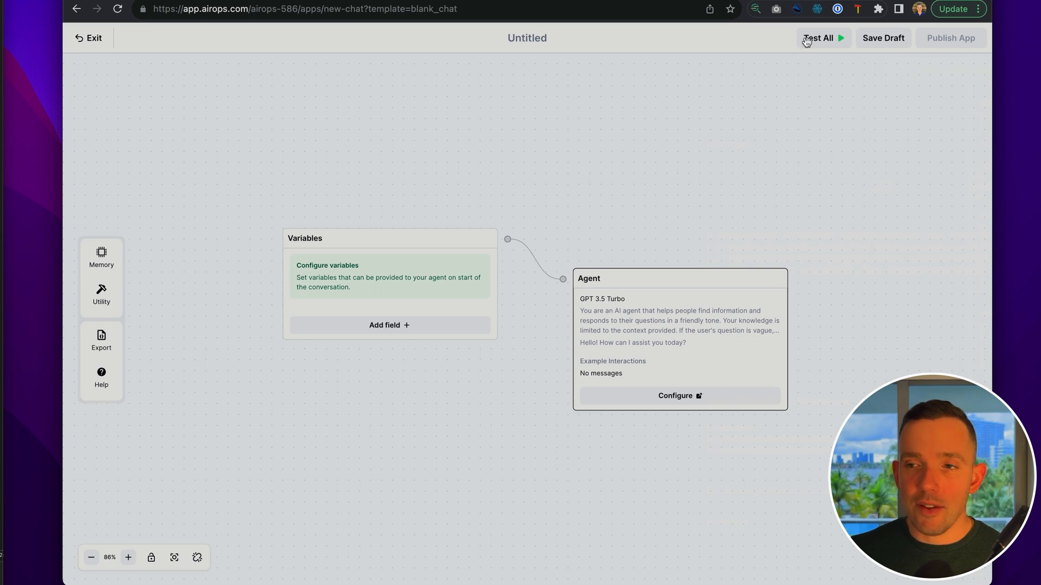
- Save the app as a draft named "Demo Bot" with the purple emoji from the frequently used ones as its icon
{"action": "left_click", "coordinate": [859, 38]}
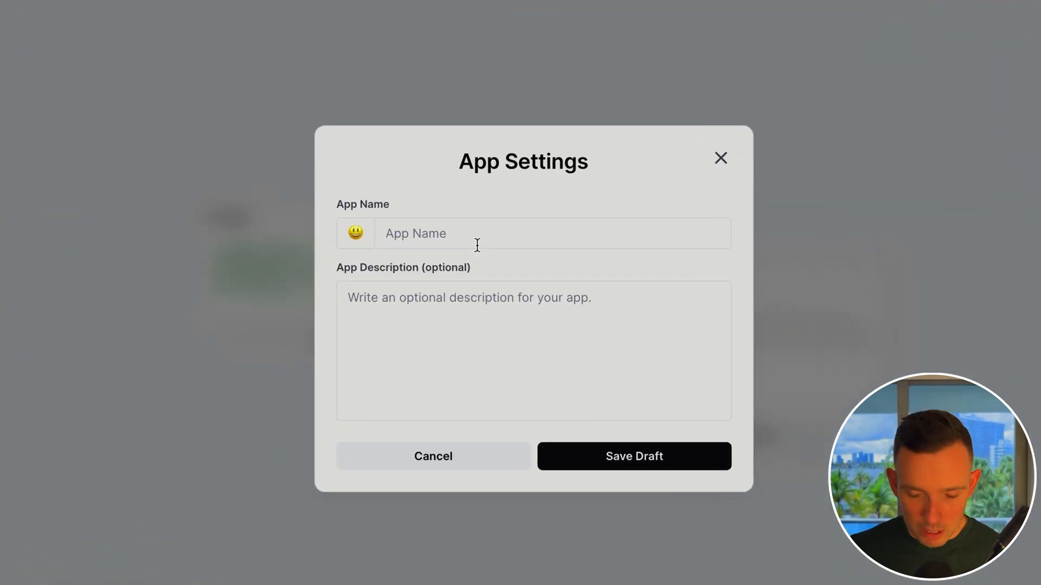
{"action": "left_click", "coordinate": [475, 240]}
{"action": "type", "text": "De"}
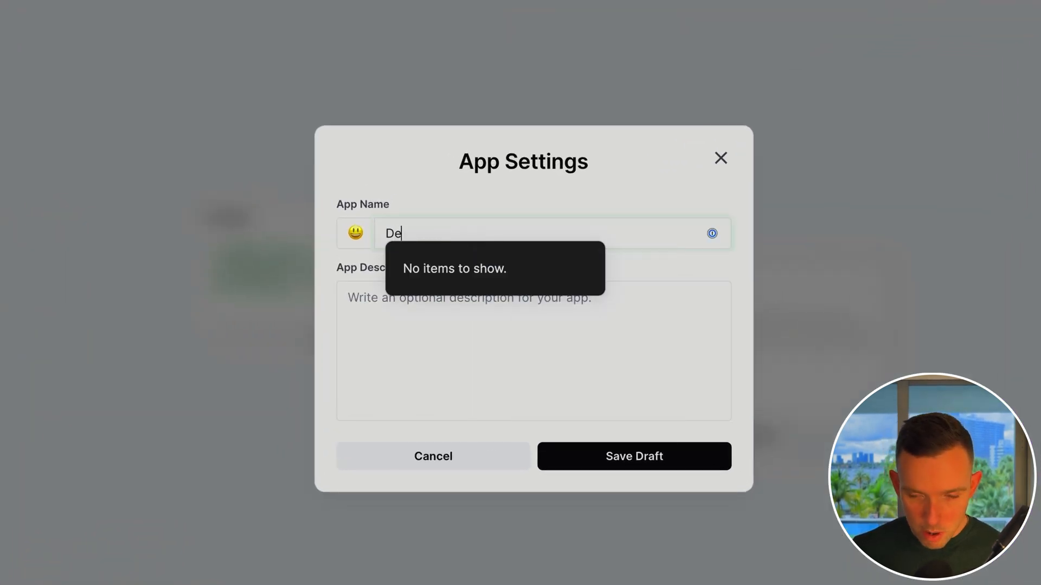
{"action": "type", "text": "mo Bot"}
{"action": "left_click", "coordinate": [426, 360]}
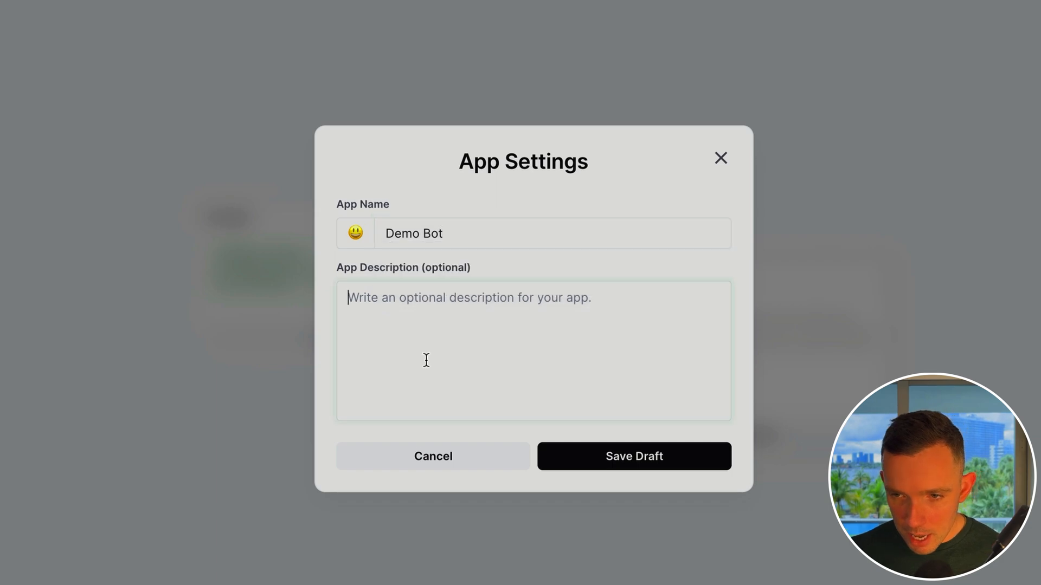
{"action": "left_click", "coordinate": [355, 234]}
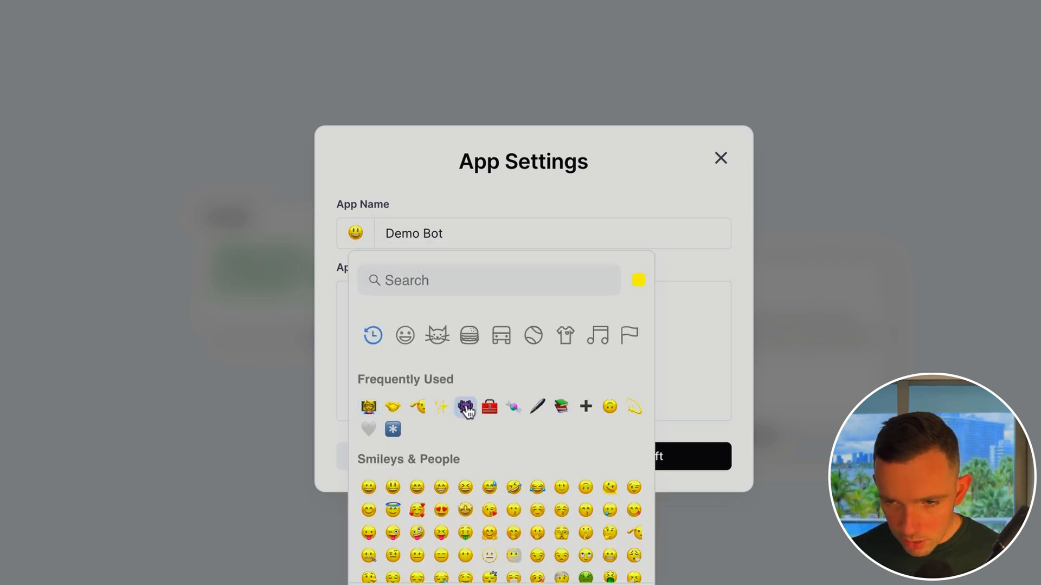
{"action": "left_click", "coordinate": [466, 408]}
{"action": "left_click", "coordinate": [616, 455]}
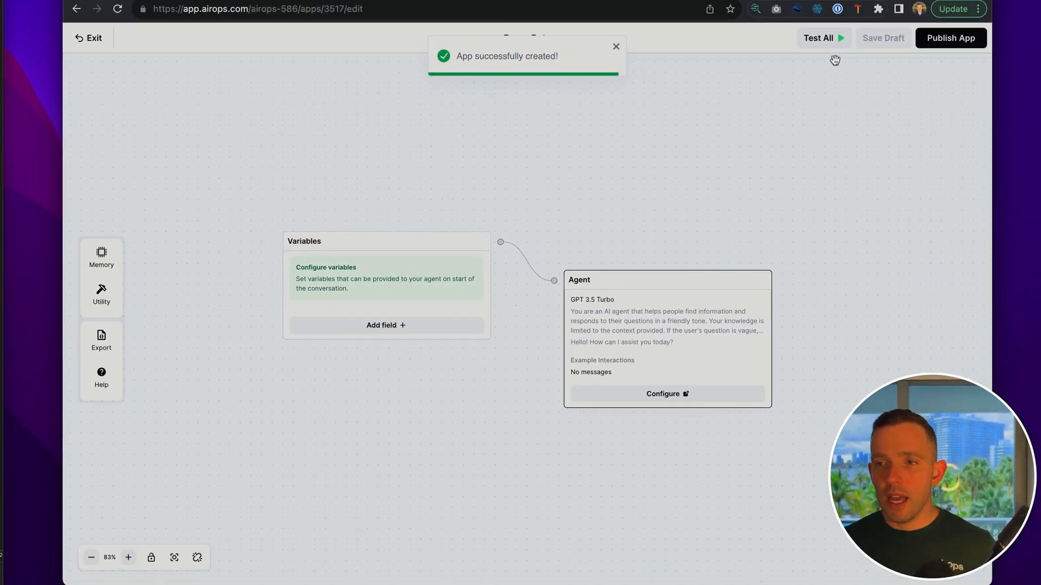
- Test the bot by asking "Tell me the capital of the UK" and close the test chat
{"action": "left_click", "coordinate": [831, 41]}
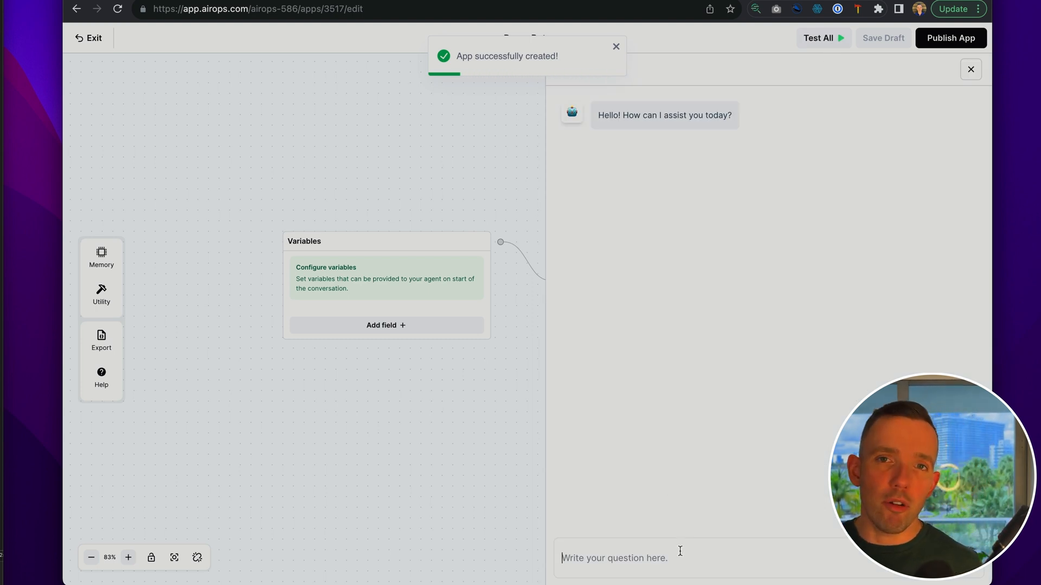
{"action": "type", "text": "Tell me the capital of the UK"}
{"action": "key", "text": "Return"}
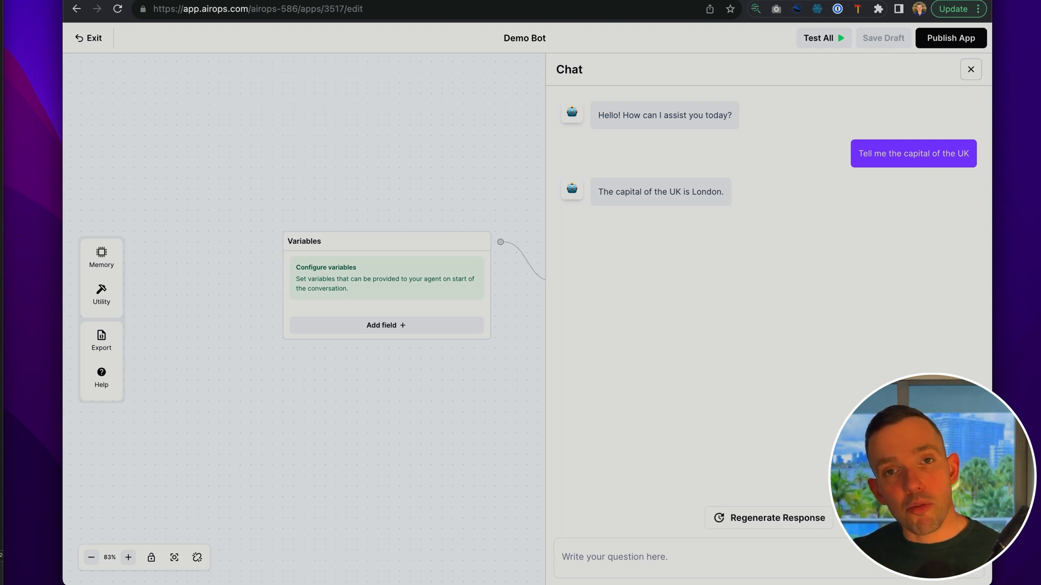
{"action": "left_click", "coordinate": [971, 69]}
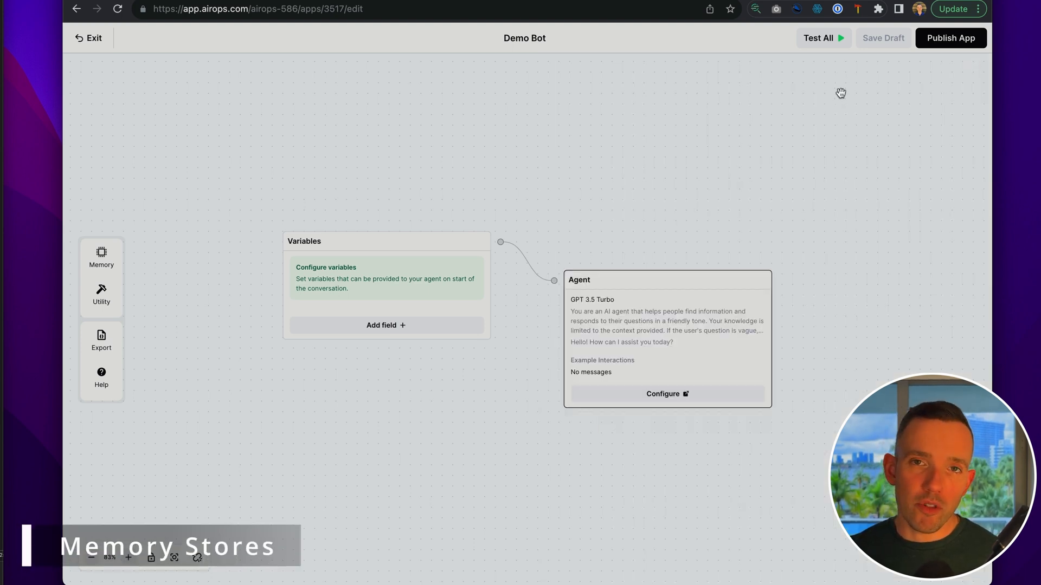
- Publish the Demo Bot app and return to the apps overview
{"action": "left_click", "coordinate": [946, 38]}
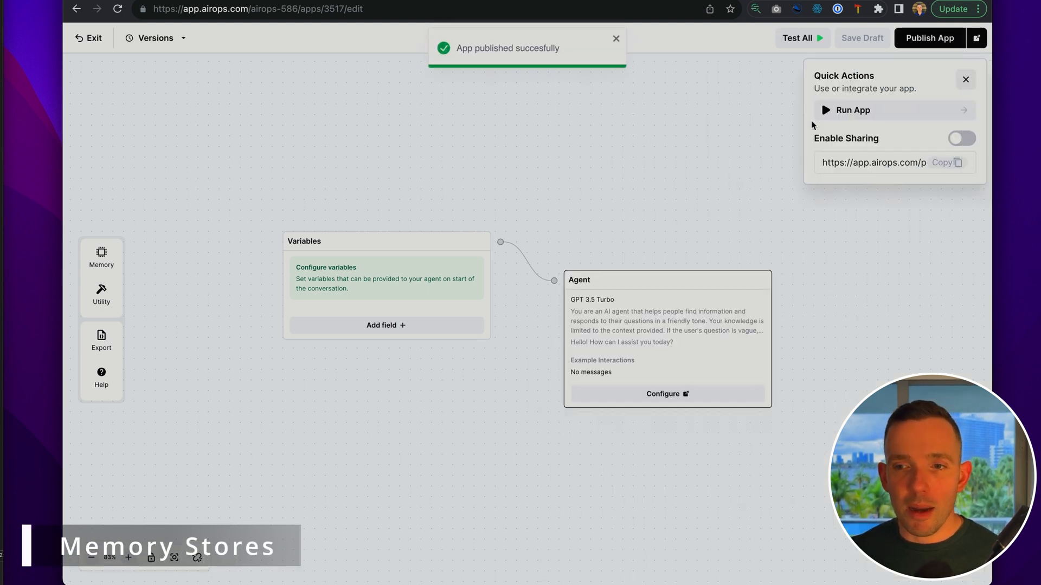
{"action": "left_click", "coordinate": [88, 38]}
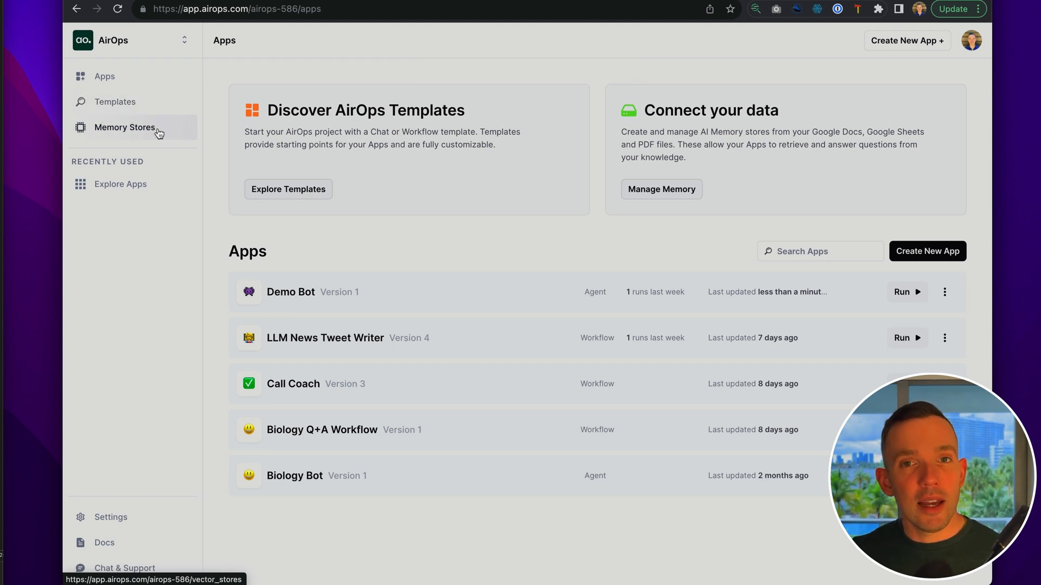
- Create a new memory store named "AP Biology"
{"action": "left_click", "coordinate": [157, 129]}
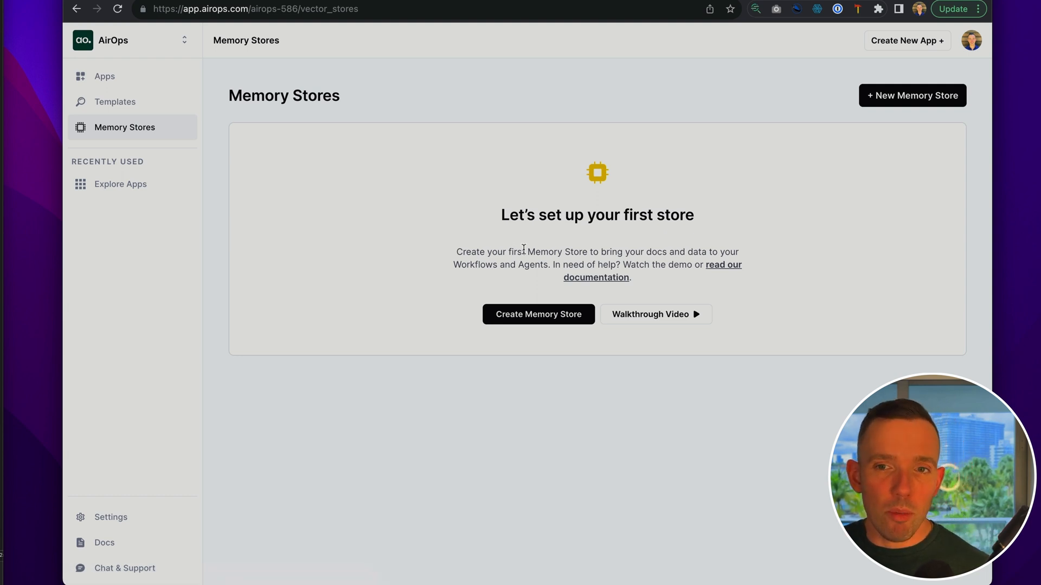
{"action": "left_click", "coordinate": [536, 316]}
{"action": "type", "text": "AP Biology"}
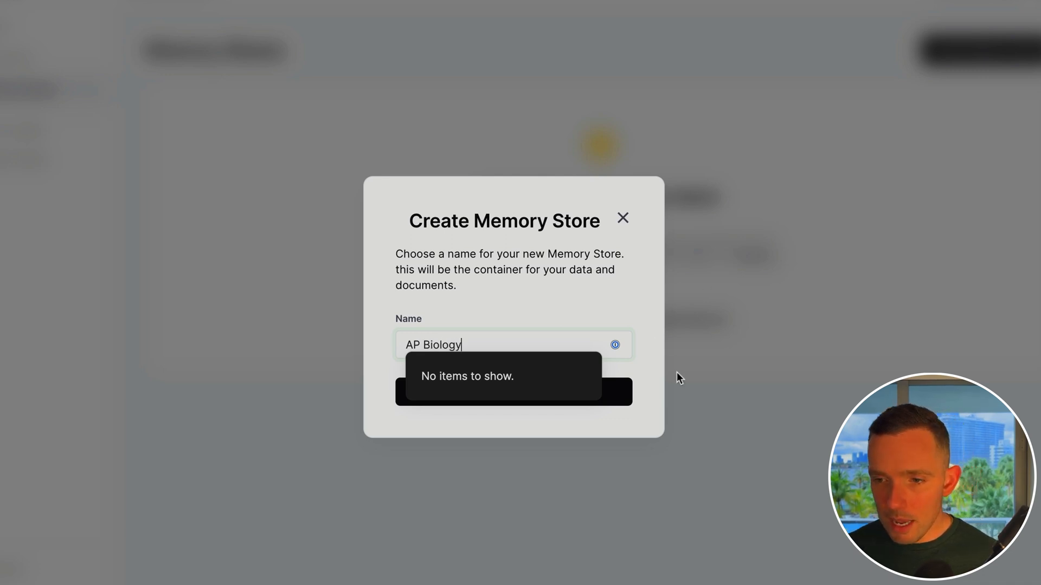
{"action": "left_click", "coordinate": [675, 374]}
{"action": "left_click", "coordinate": [561, 327]}
{"action": "left_click", "coordinate": [398, 400]}
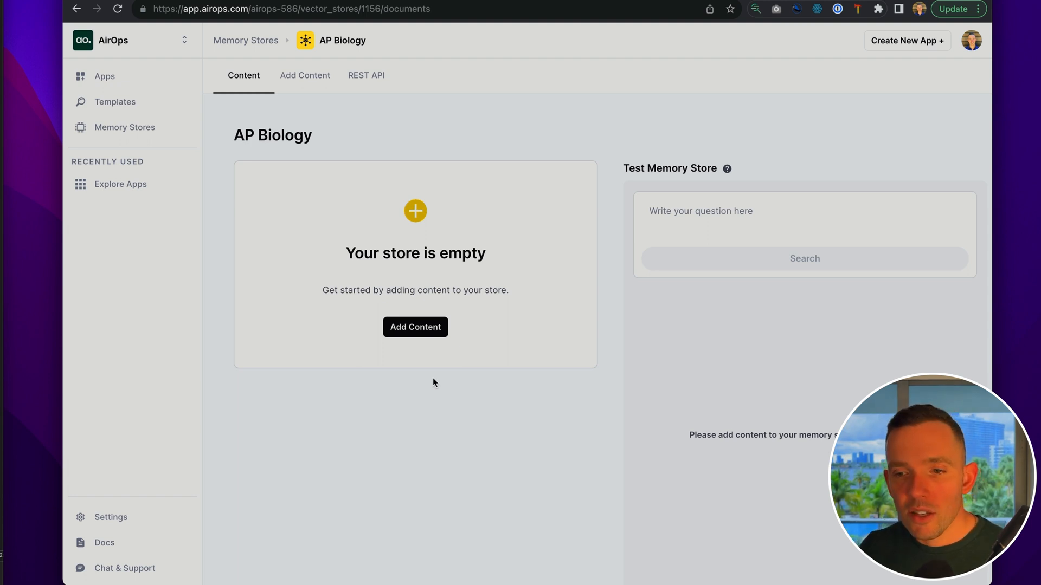
- Upload AP_Biology_Combined_Notes_2021.pdf to the AP Biology memory store, previewing the document before confirming
{"action": "left_click", "coordinate": [415, 327]}
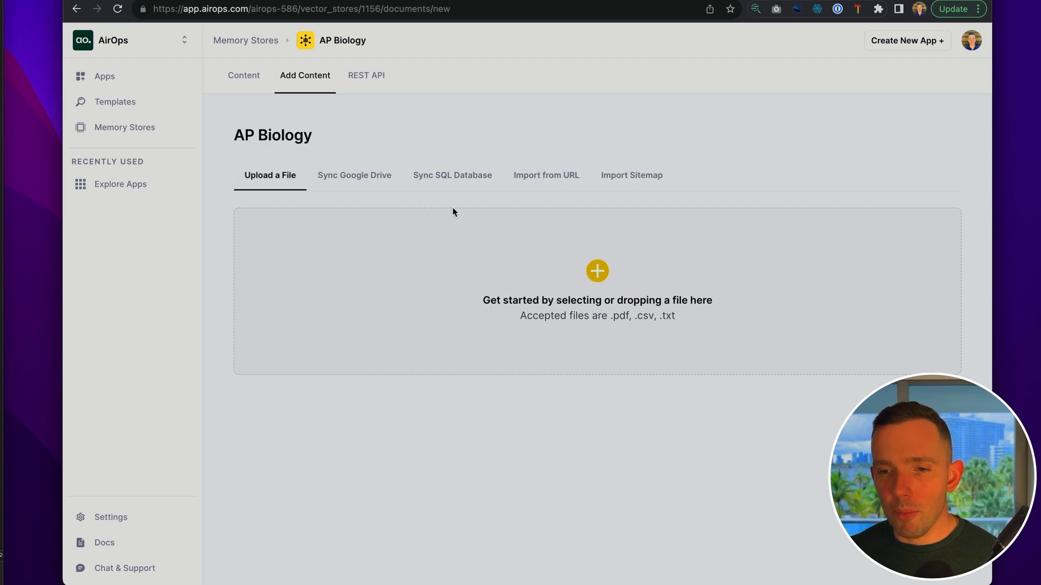
{"action": "left_click", "coordinate": [597, 272]}
{"action": "left_click", "coordinate": [911, 48]}
{"action": "type", "text": "biology"}
{"action": "left_click", "coordinate": [271, 162]}
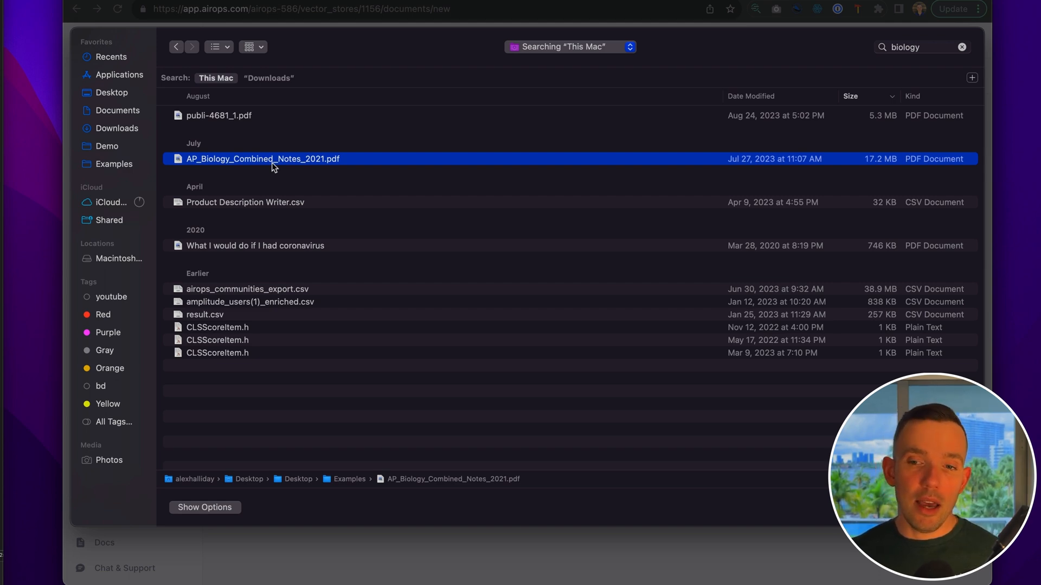
{"action": "key", "text": "space"}
{"action": "scroll", "coordinate": [180, 363], "scroll_direction": "down", "scroll_amount": 20}
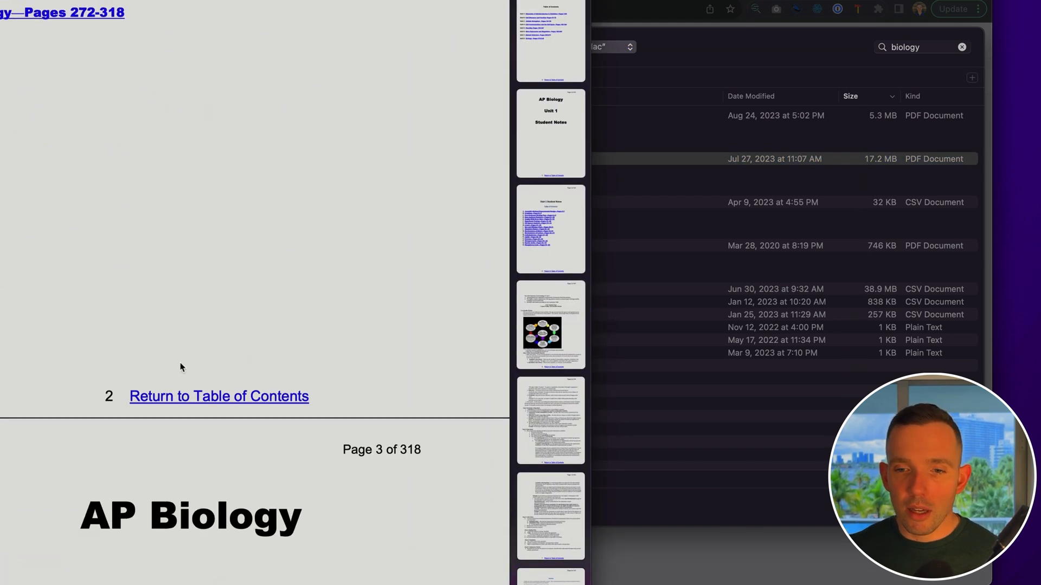
{"action": "scroll", "coordinate": [182, 362], "scroll_direction": "down", "scroll_amount": 10}
{"action": "key", "text": "space"}
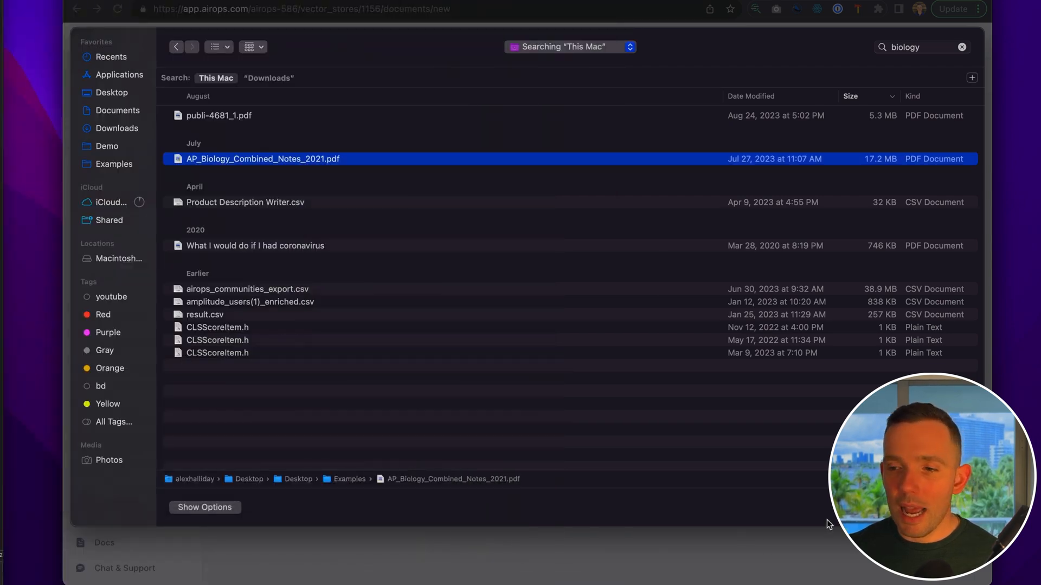
{"action": "key", "text": "Return"}
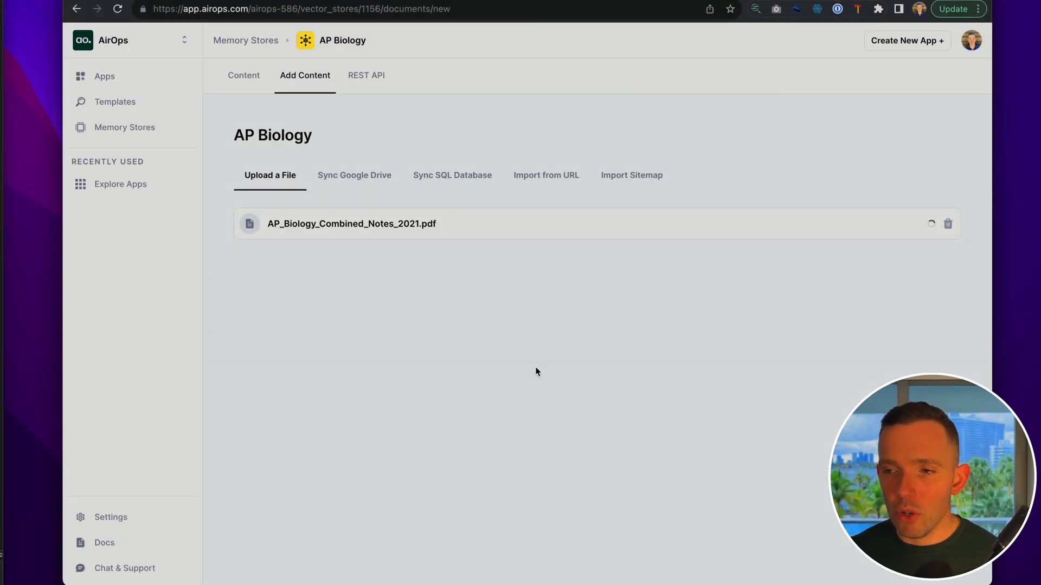
{"action": "left_click", "coordinate": [510, 269]}
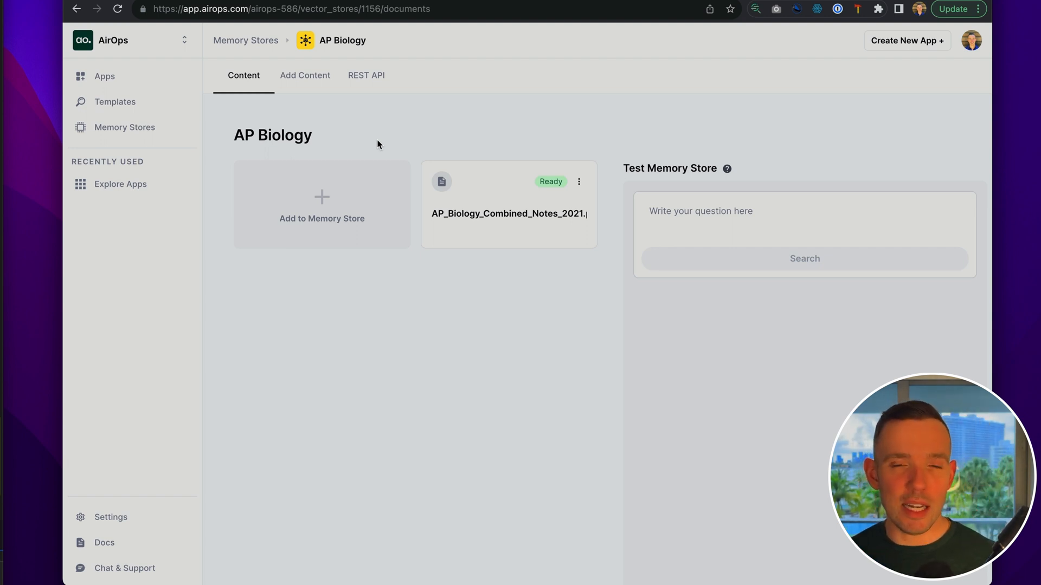
- Test the memory store with the query "cellular health" and look through the returned passages
{"action": "left_click", "coordinate": [674, 202]}
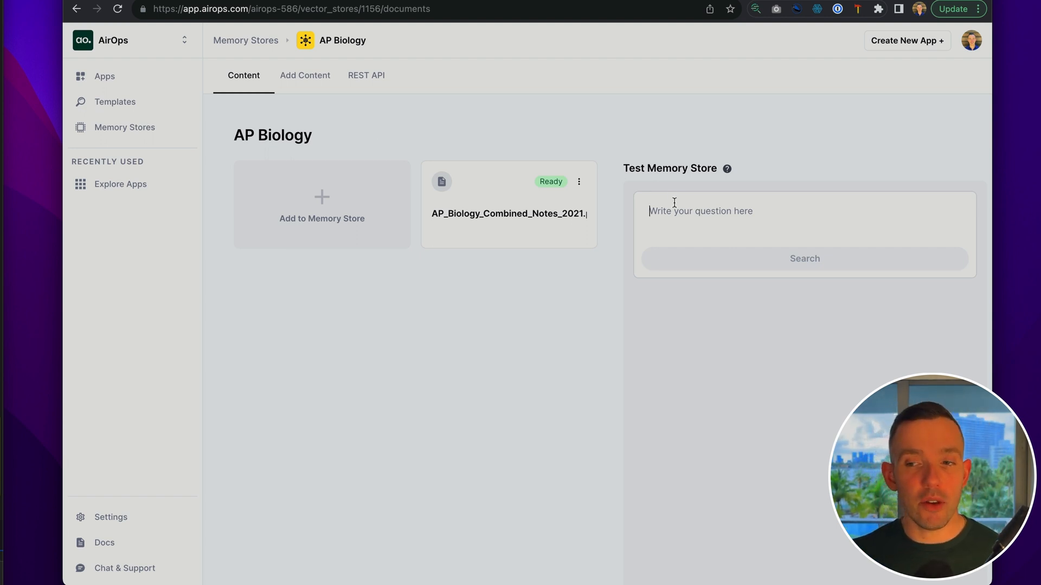
{"action": "type", "text": "cellular health"}
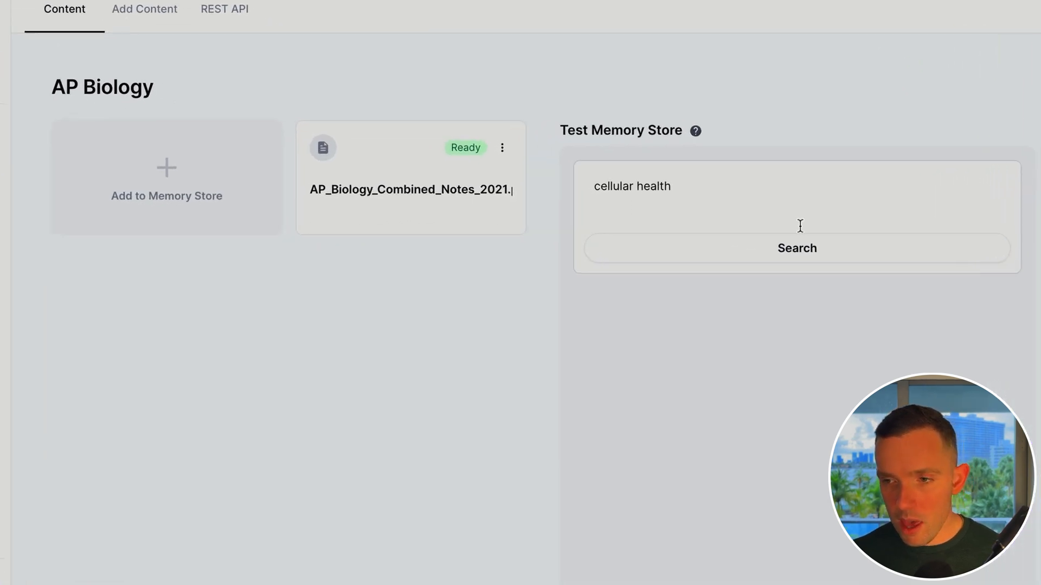
{"action": "left_click", "coordinate": [805, 247]}
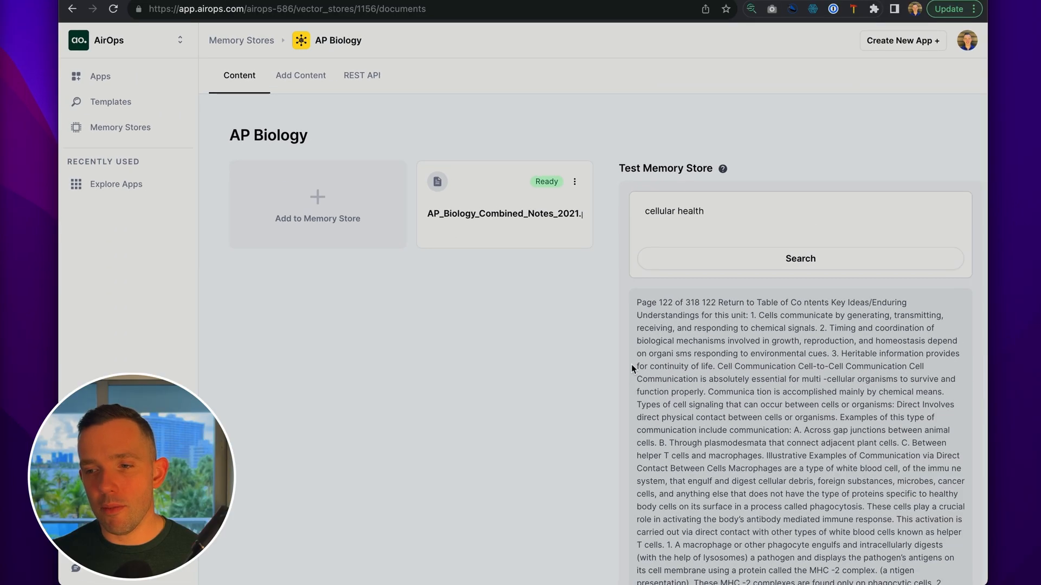
{"action": "scroll", "coordinate": [632, 368], "scroll_direction": "down", "scroll_amount": 1}
{"action": "scroll", "coordinate": [631, 369], "scroll_direction": "down", "scroll_amount": 10}
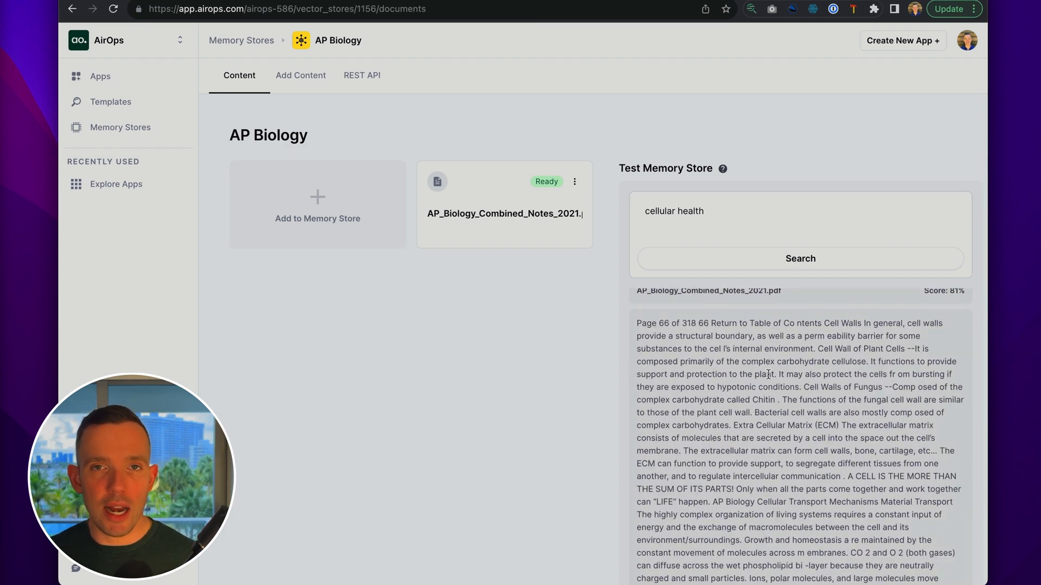
{"action": "scroll", "coordinate": [768, 374], "scroll_direction": "down", "scroll_amount": 10}
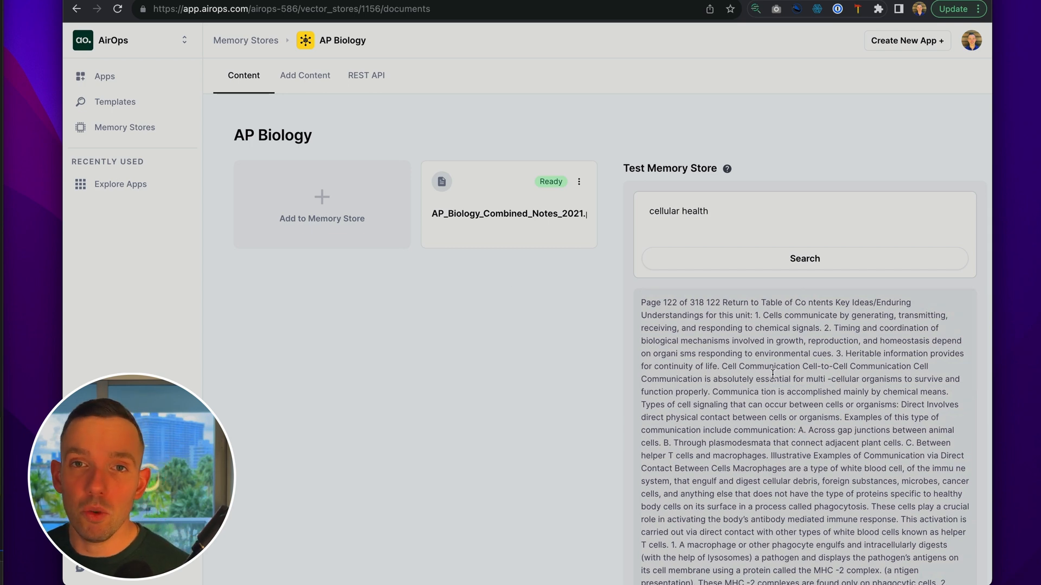
- Open the Biology Bot app (Version 3) for editing and add a Memory Search step to its canvas
{"action": "left_click", "coordinate": [123, 76]}
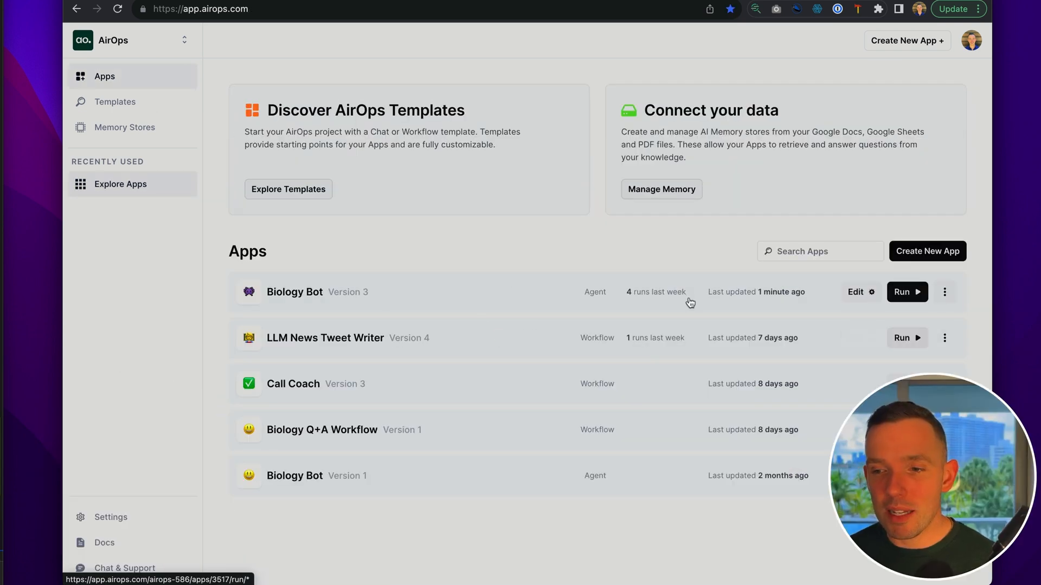
{"action": "left_click", "coordinate": [855, 293]}
{"action": "left_click", "coordinate": [101, 252]}
{"action": "left_click", "coordinate": [144, 253]}
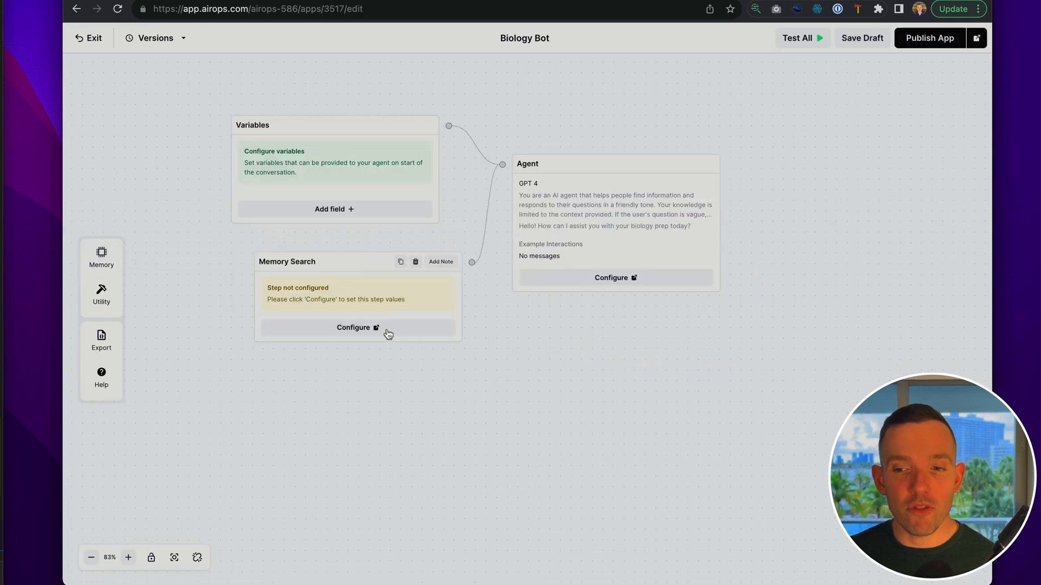
- Configure Memory Search with the AP Biology store and the description "Always use this to answer questions about biology", and save the changes
{"action": "left_click", "coordinate": [390, 338]}
{"action": "left_click", "coordinate": [727, 124]}
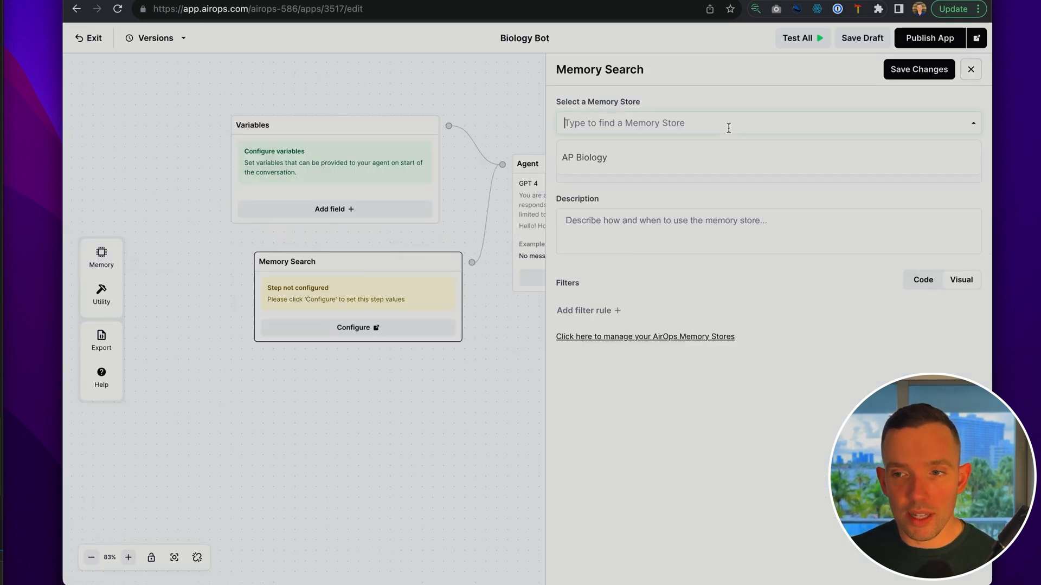
{"action": "left_click", "coordinate": [713, 159]}
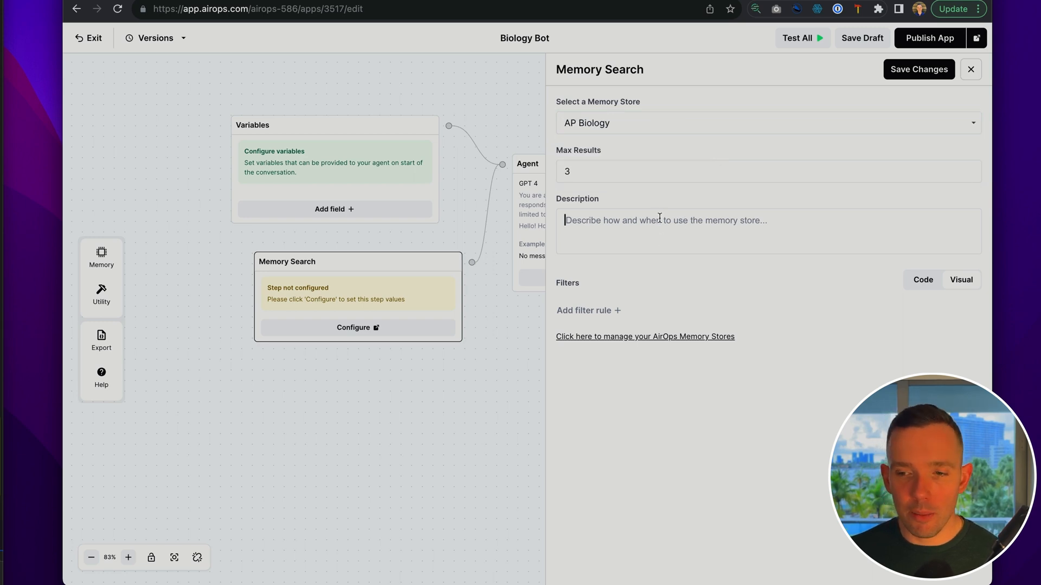
{"action": "type", "text": "Always use "}
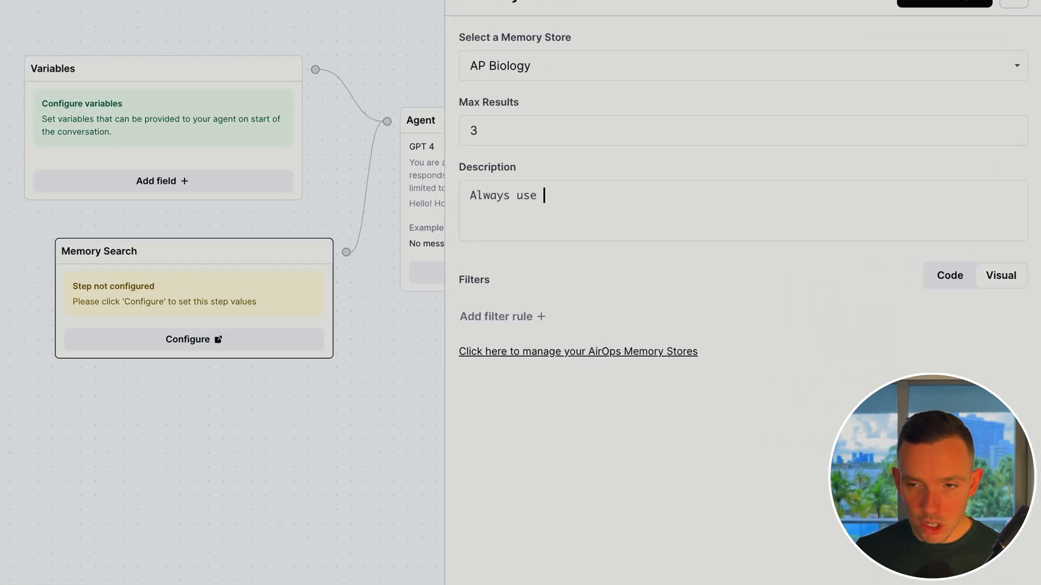
{"action": "type", "text": "this to answer questions about "}
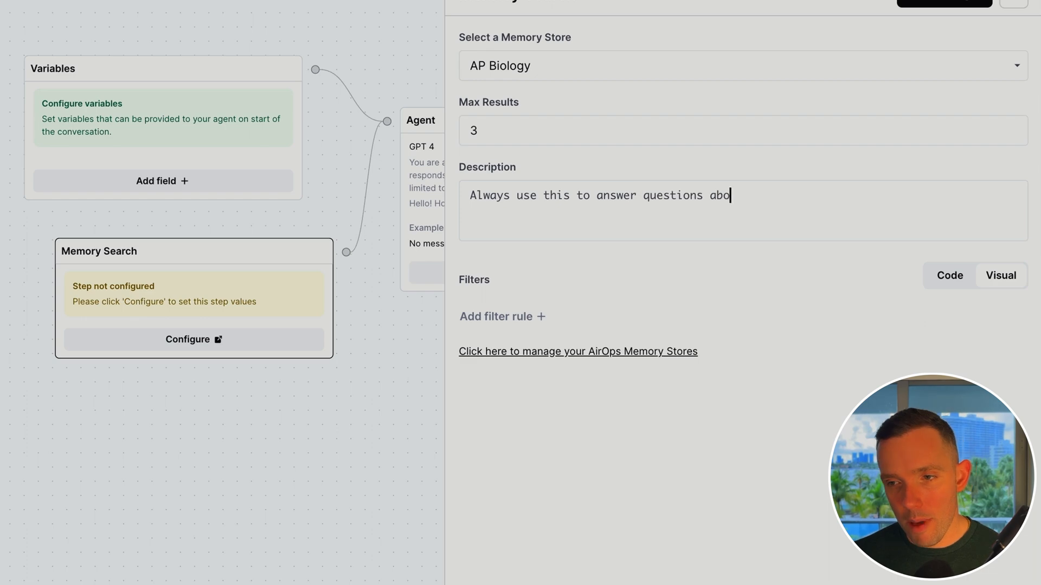
{"action": "type", "text": "biology"}
{"action": "left_click", "coordinate": [944, 3]}
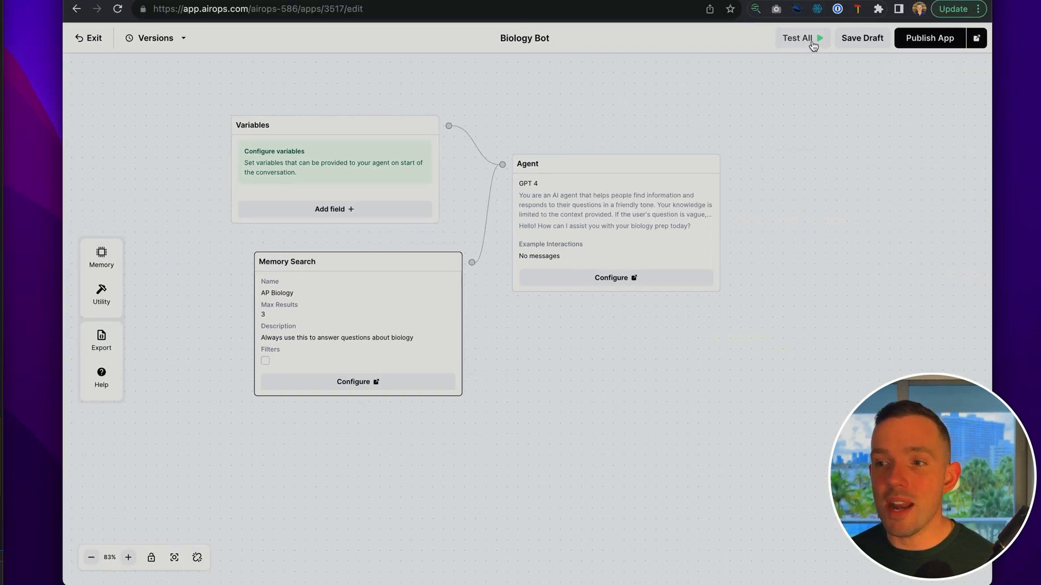
- Test the Biology Bot by asking it "tell me about cellular health" in the test chat
{"action": "left_click", "coordinate": [811, 39]}
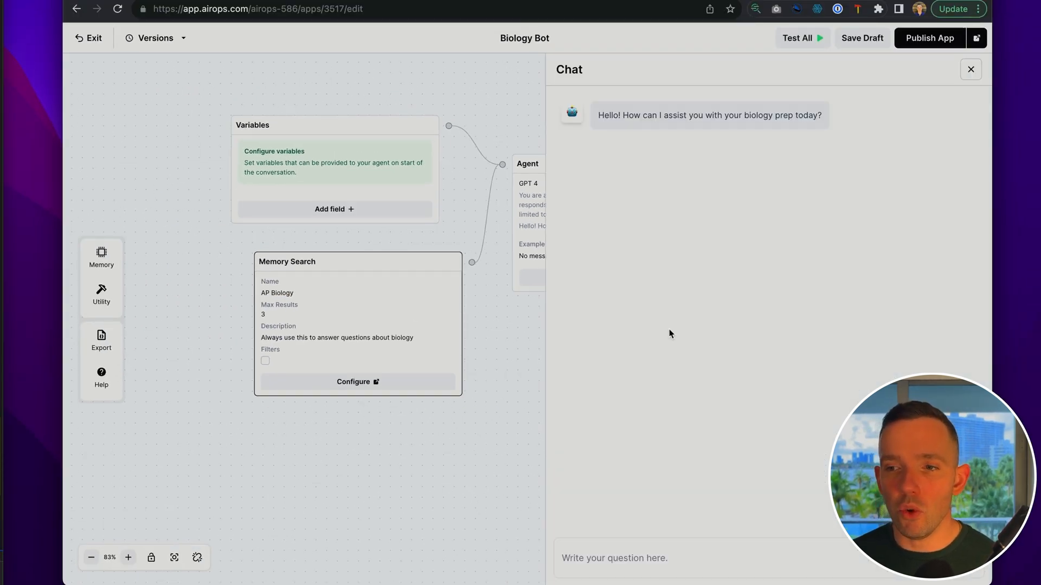
{"action": "left_click", "coordinate": [616, 563]}
{"action": "type", "text": "tell me about cellular health"}
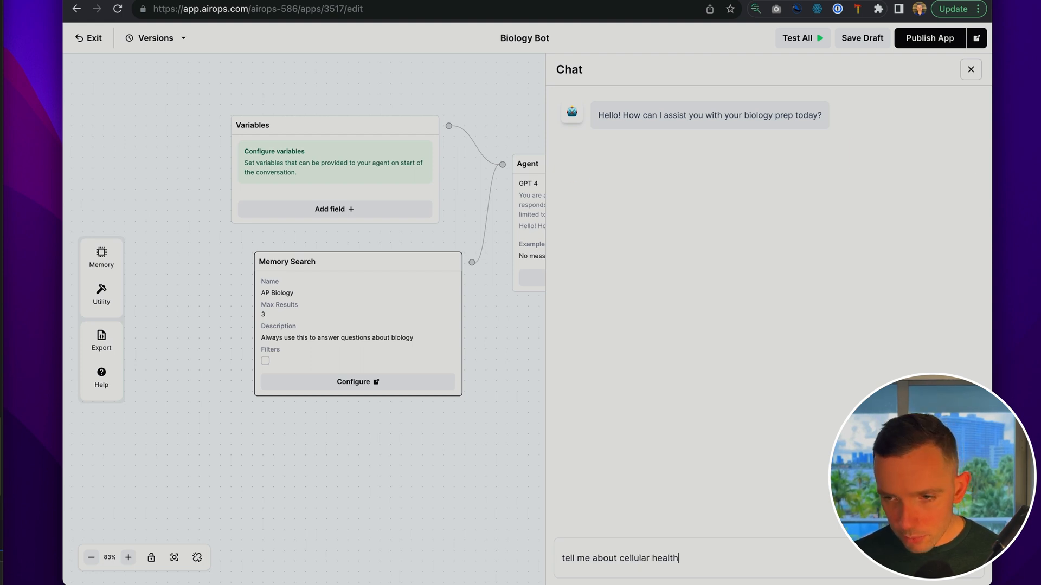
{"action": "key", "text": "Return"}
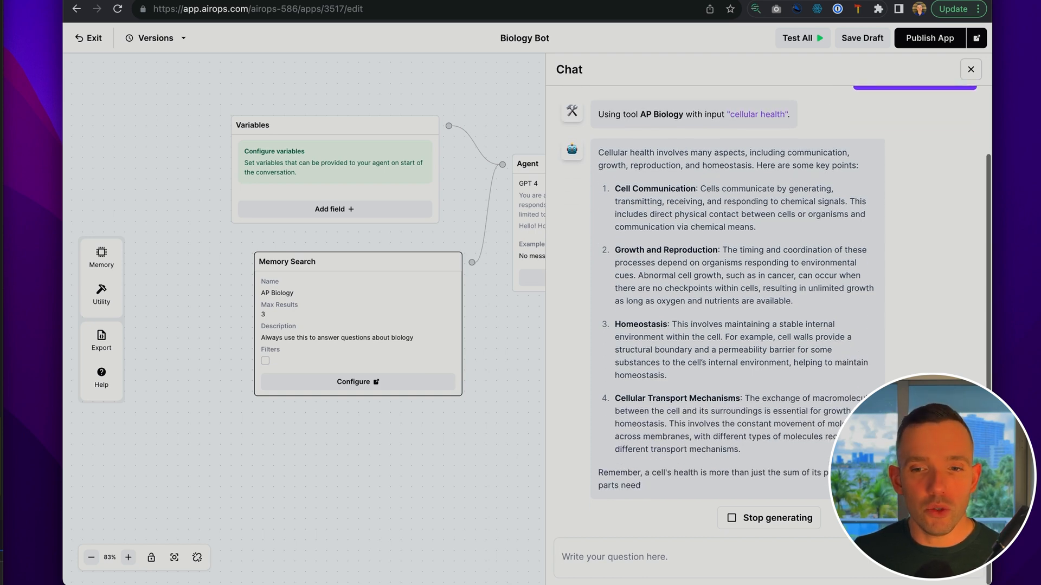
{"action": "left_click", "coordinate": [103, 304]}
{"action": "mouse_move", "coordinate": [179, 316]}
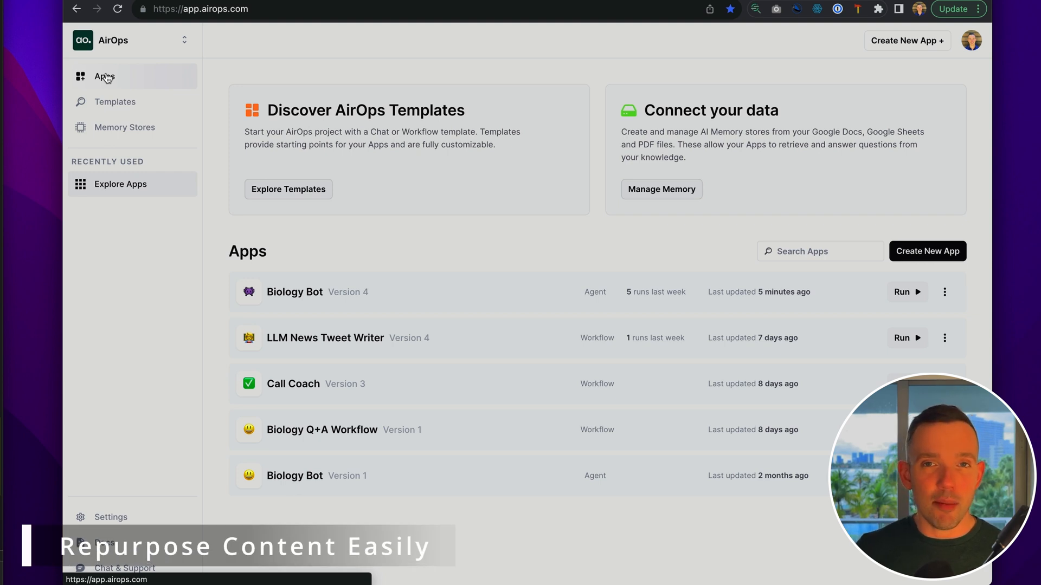
- Create a new app from the Blank Workflow template and add a Short Text start field labelled "Topic"
{"action": "left_click", "coordinate": [906, 251]}
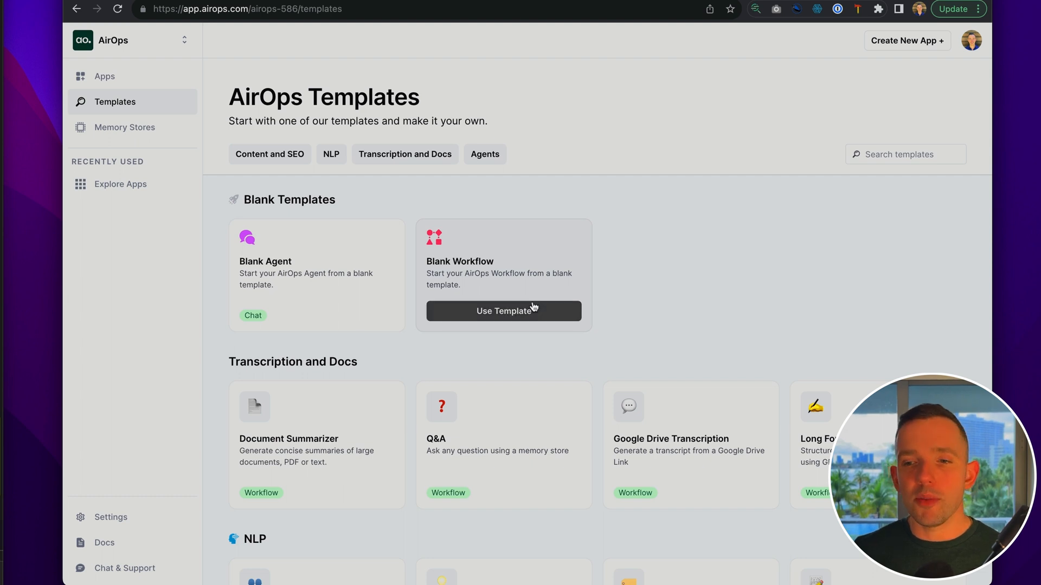
{"action": "left_click", "coordinate": [533, 306]}
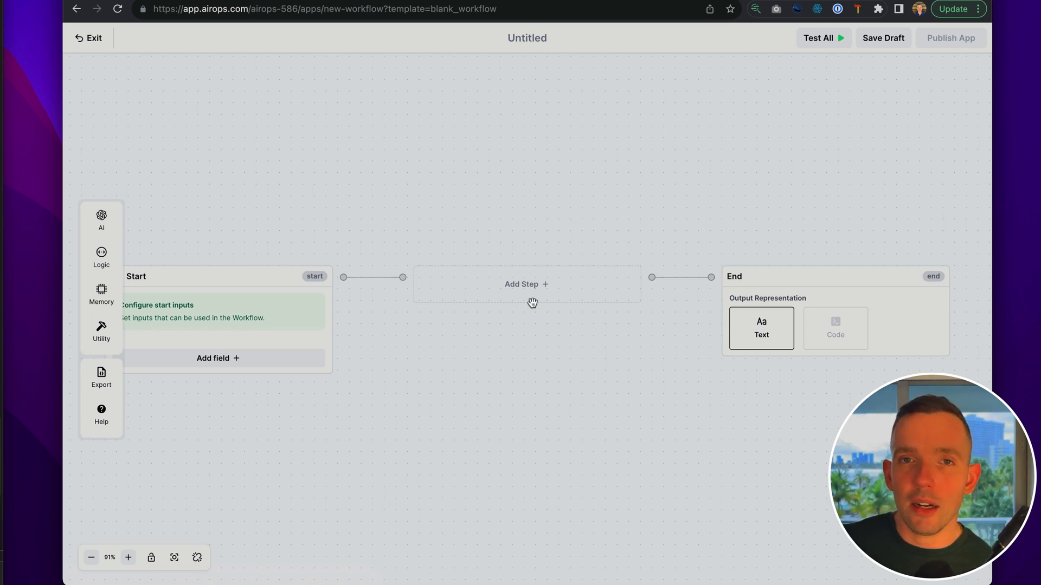
{"action": "left_click_drag", "start_coordinate": [412, 261], "coordinate": [488, 217]}
{"action": "scroll", "coordinate": [488, 217], "scroll_direction": "up", "scroll_amount": 5}
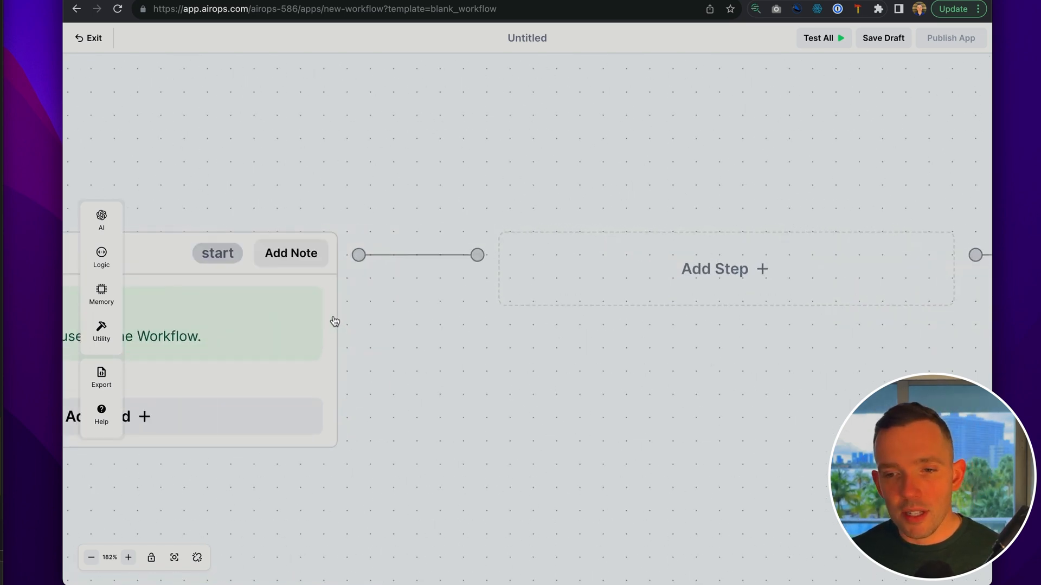
{"action": "scroll", "coordinate": [334, 322], "scroll_direction": "down", "scroll_amount": 4}
{"action": "scroll", "coordinate": [368, 339], "scroll_direction": "left", "scroll_amount": 3}
{"action": "left_click", "coordinate": [359, 361]}
{"action": "scroll", "coordinate": [553, 397], "scroll_direction": "down", "scroll_amount": 4}
{"action": "left_click", "coordinate": [302, 484]}
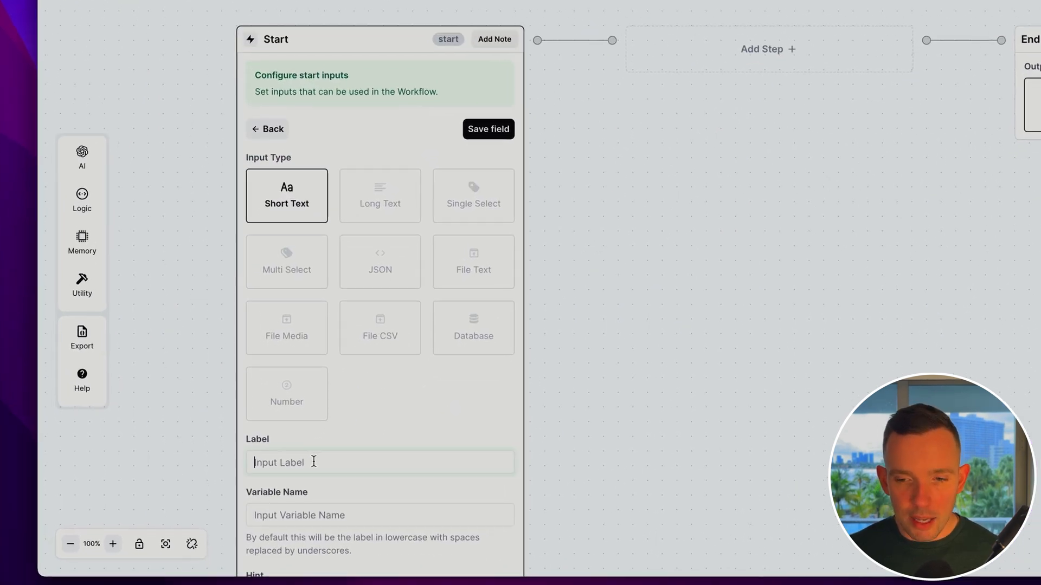
{"action": "type", "text": "Topic"}
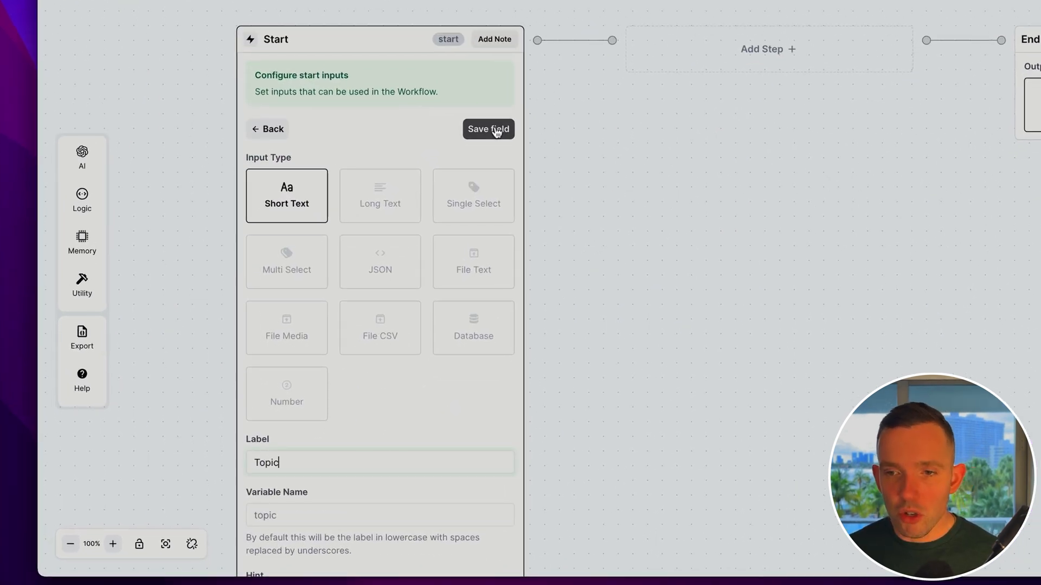
{"action": "left_click", "coordinate": [496, 131]}
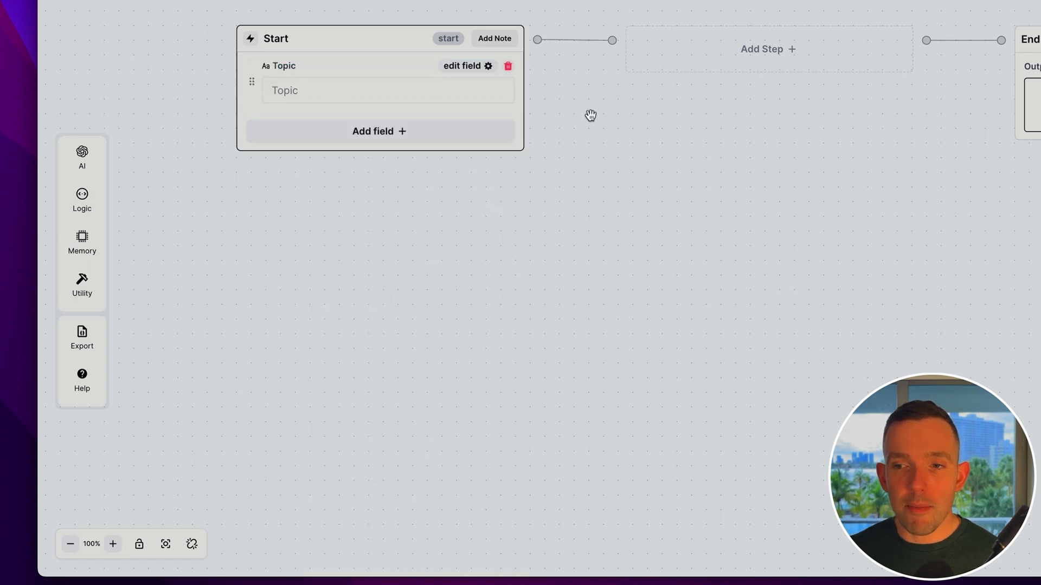
- Add a Memory Search step between the Start and End steps of the workflow
{"action": "scroll", "coordinate": [553, 97], "scroll_direction": "right", "scroll_amount": 4}
{"action": "scroll", "coordinate": [553, 97], "scroll_direction": "up", "scroll_amount": 2}
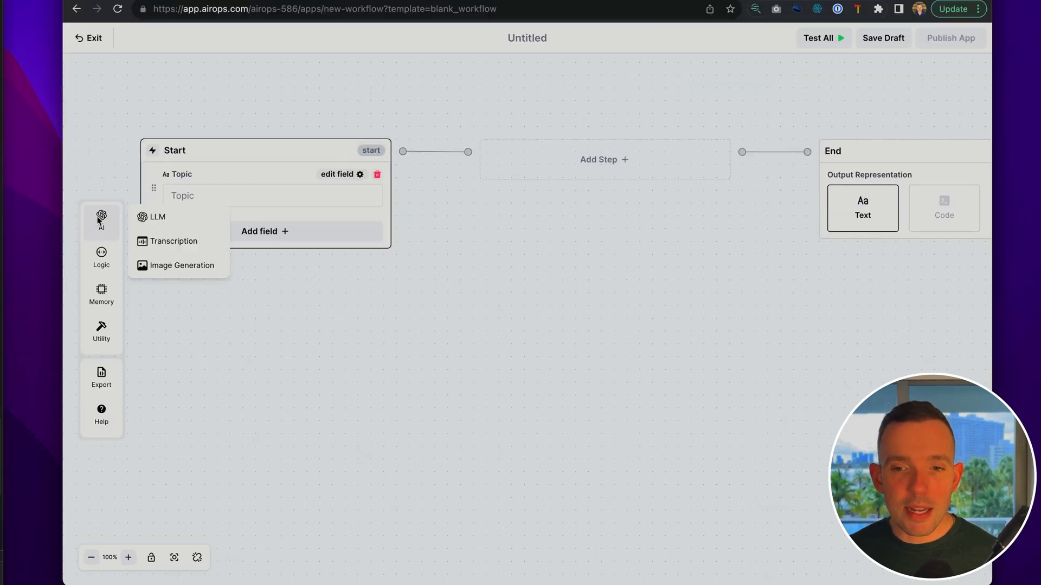
{"action": "mouse_move", "coordinate": [94, 240]}
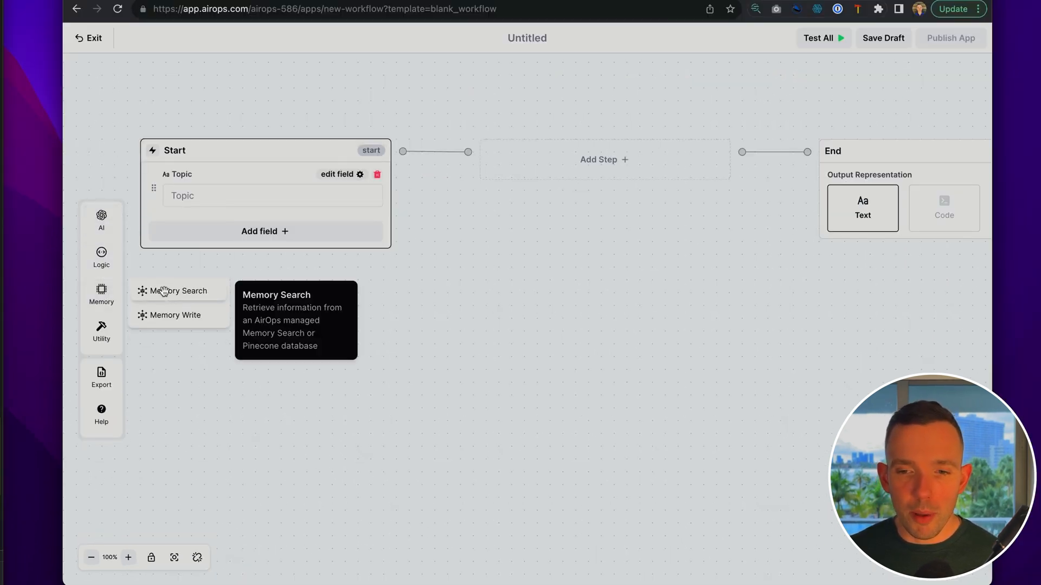
{"action": "left_click_drag", "start_coordinate": [164, 291], "coordinate": [573, 154]}
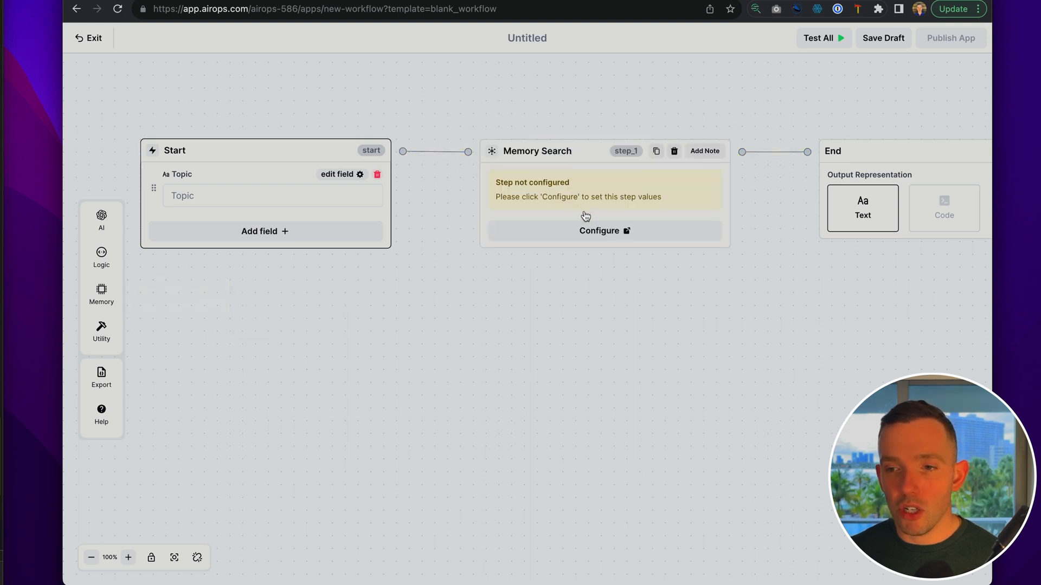
- Configure Memory Search with the AP Biology store, 5 max results and the query {{ topic }}, and save the changes
{"action": "left_click", "coordinate": [606, 233]}
{"action": "left_click", "coordinate": [645, 124]}
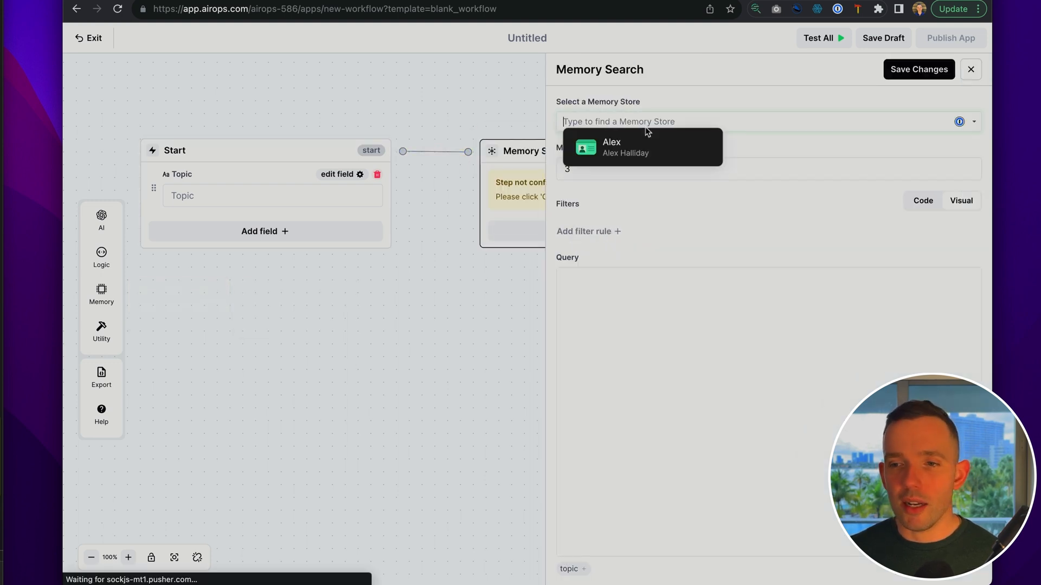
{"action": "left_click", "coordinate": [818, 155]}
{"action": "left_click", "coordinate": [724, 170]}
{"action": "left_click", "coordinate": [629, 316]}
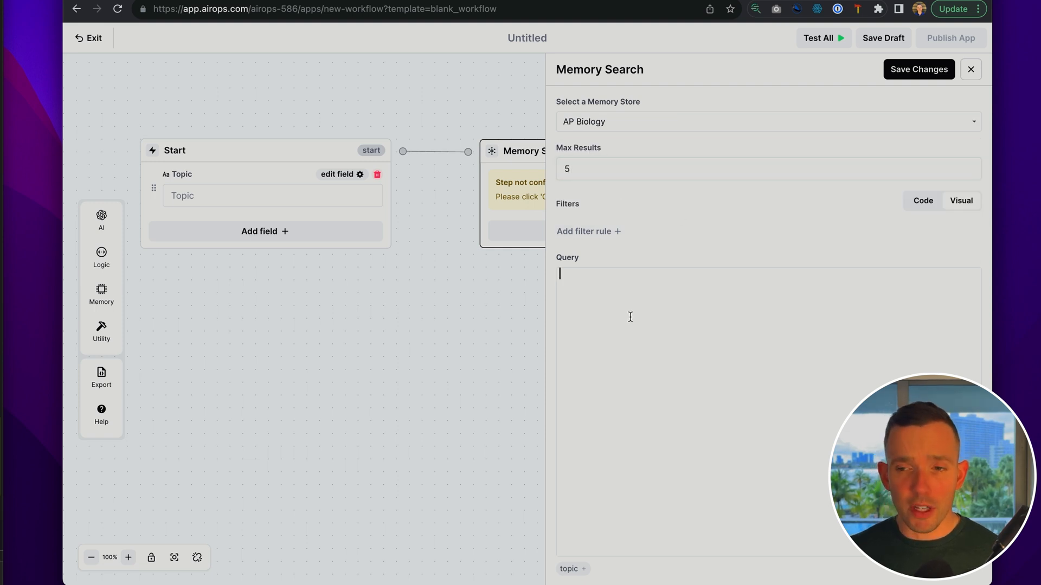
{"action": "left_click", "coordinate": [575, 569]}
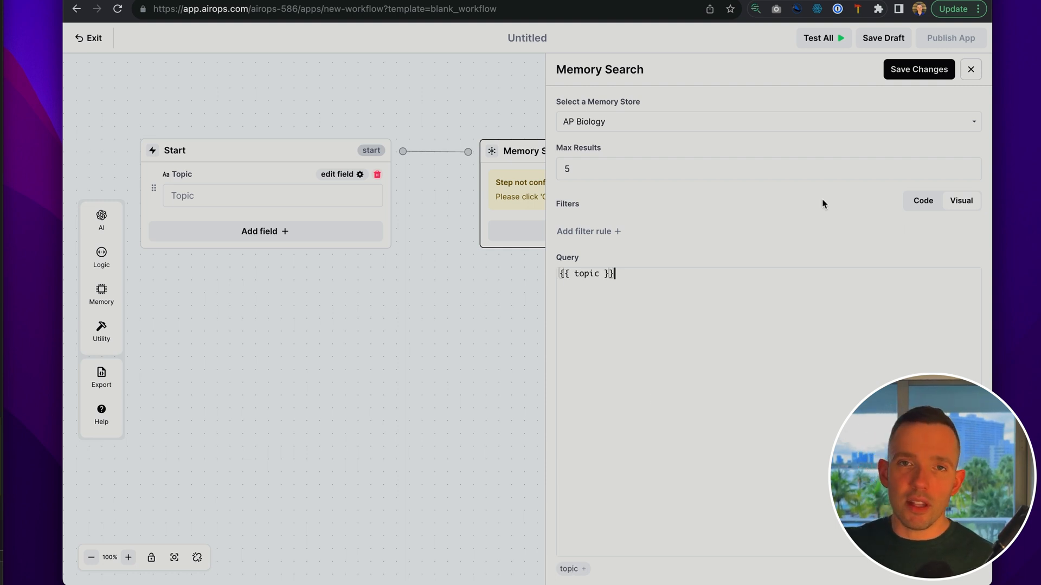
{"action": "left_click", "coordinate": [915, 70]}
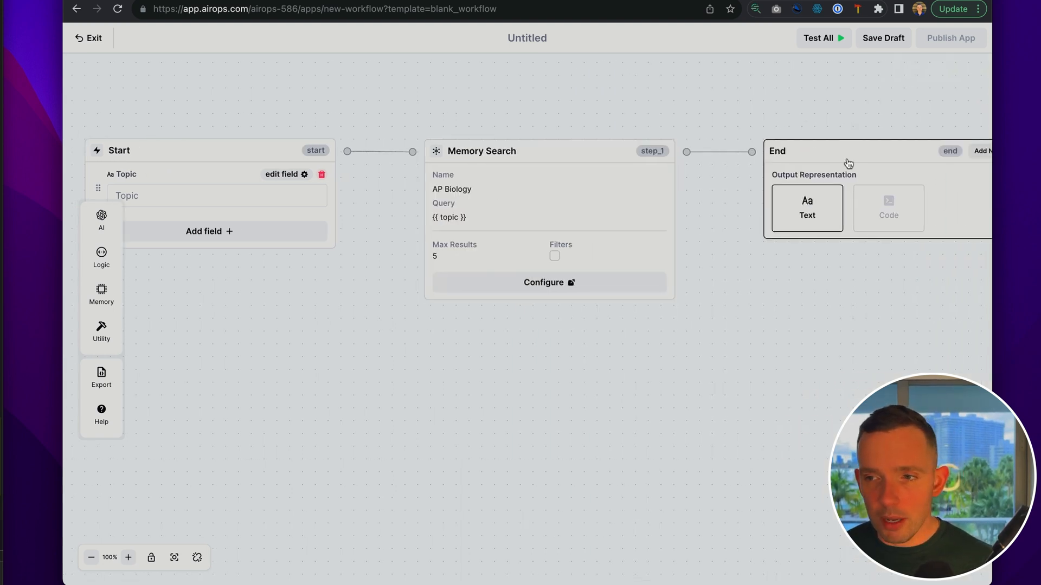
- Move the End step farther from Memory Search and insert an LLM step on the connection between them
{"action": "left_click_drag", "start_coordinate": [849, 163], "coordinate": [1001, 160]}
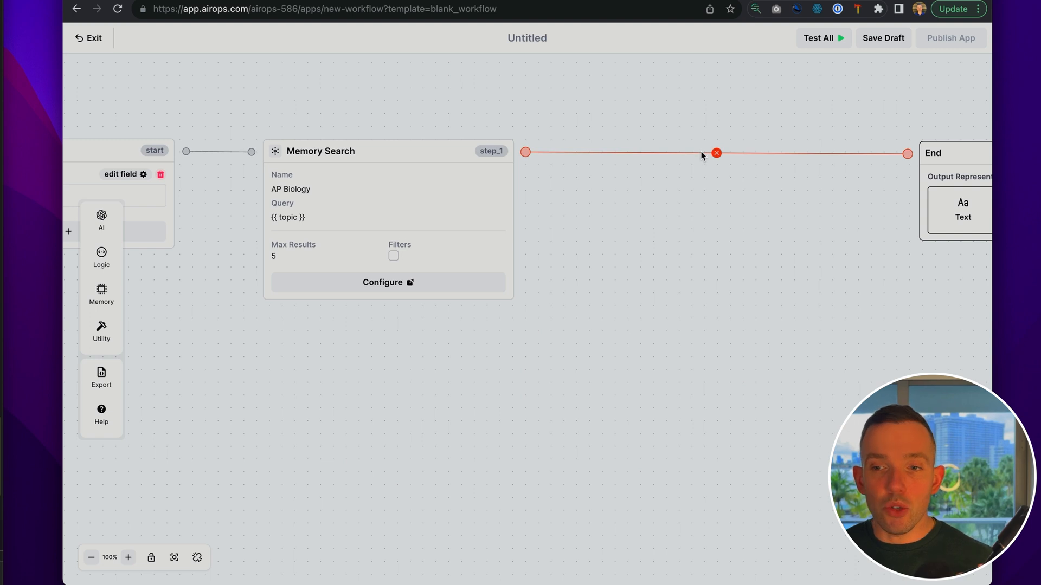
{"action": "mouse_move", "coordinate": [93, 231]}
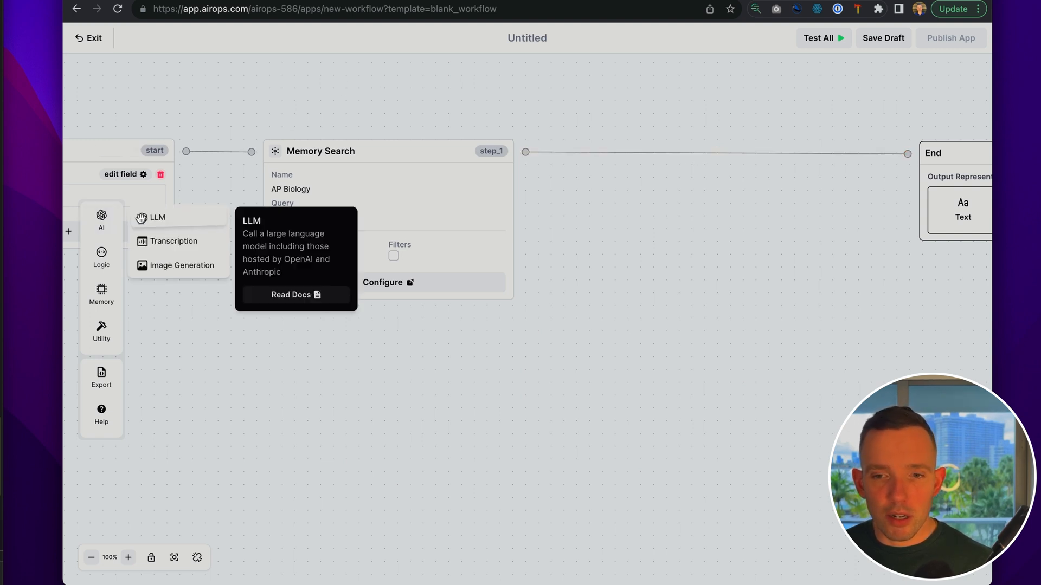
{"action": "left_click_drag", "start_coordinate": [143, 218], "coordinate": [710, 154]}
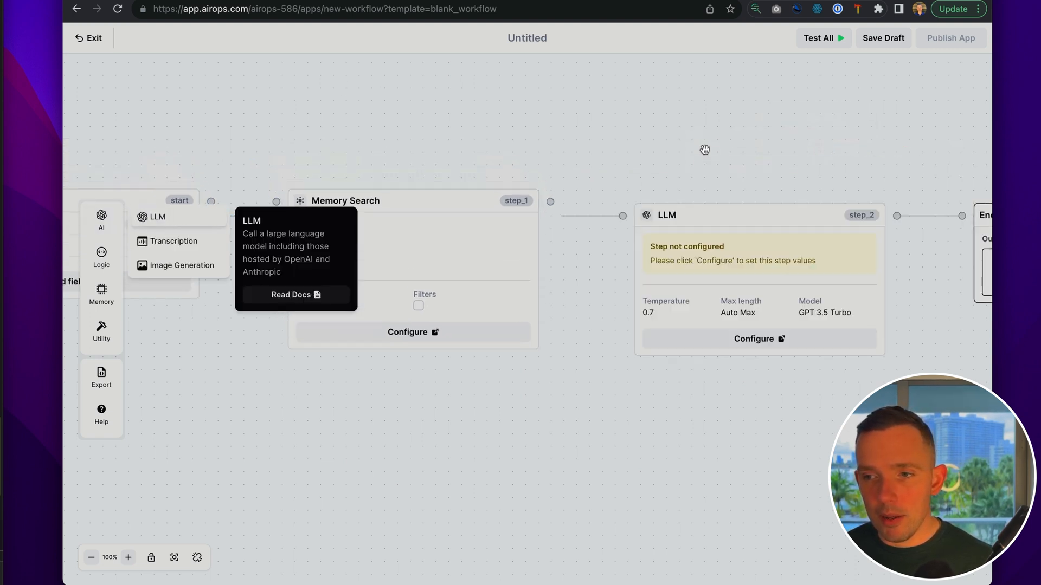
- Open the LLM step's configuration and set its AI model to Claude 2 (100k)
{"action": "left_click", "coordinate": [657, 278]}
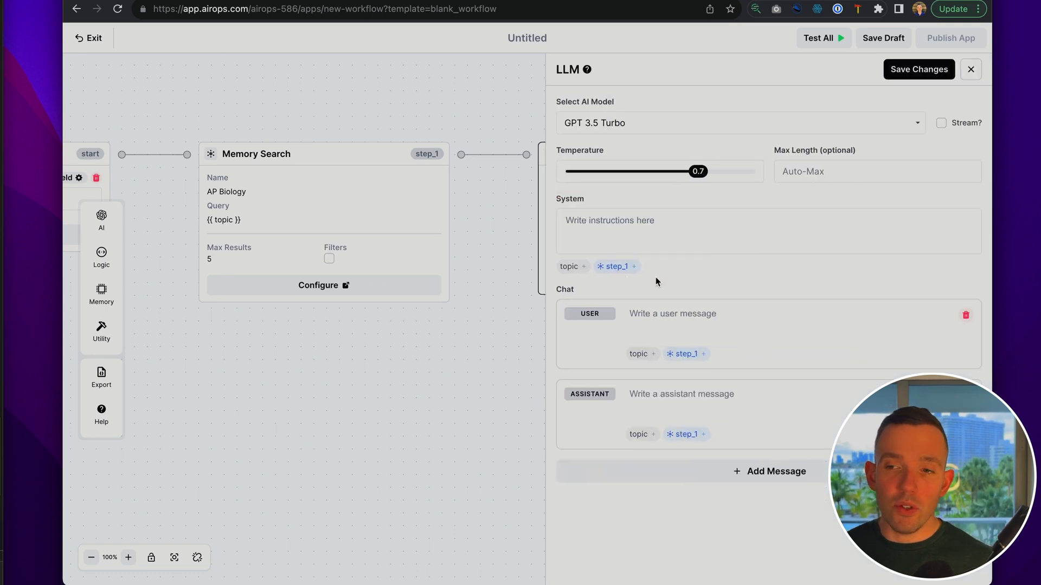
{"action": "left_click", "coordinate": [713, 132]}
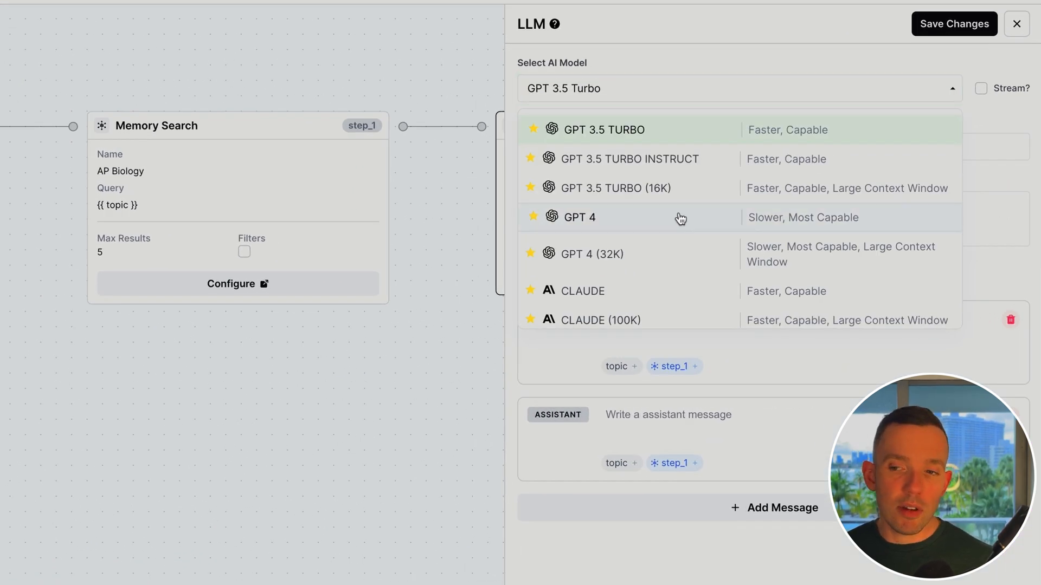
{"action": "scroll", "coordinate": [681, 219], "scroll_direction": "down", "scroll_amount": 5}
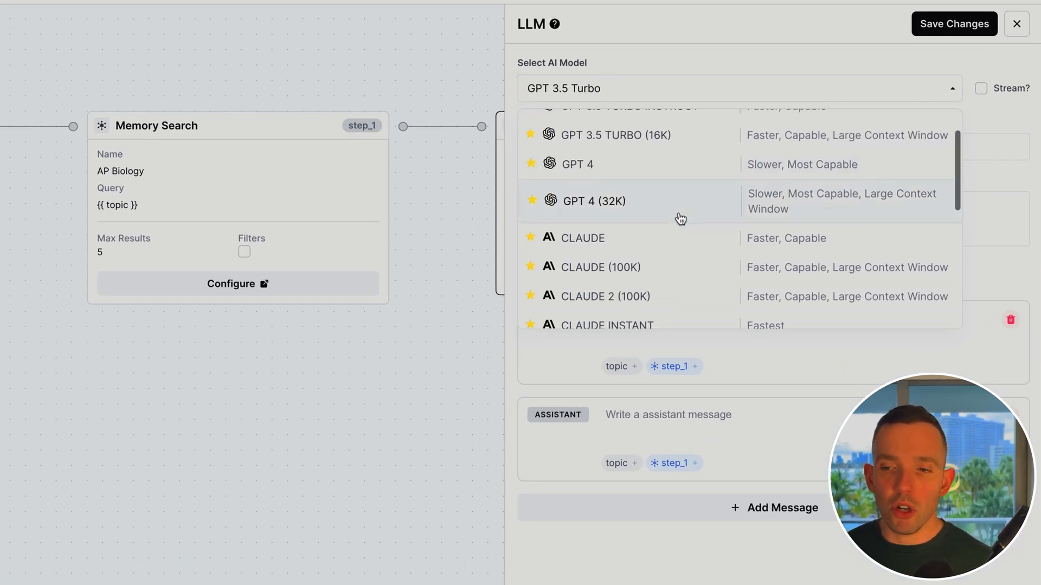
{"action": "scroll", "coordinate": [680, 218], "scroll_direction": "up", "scroll_amount": 3}
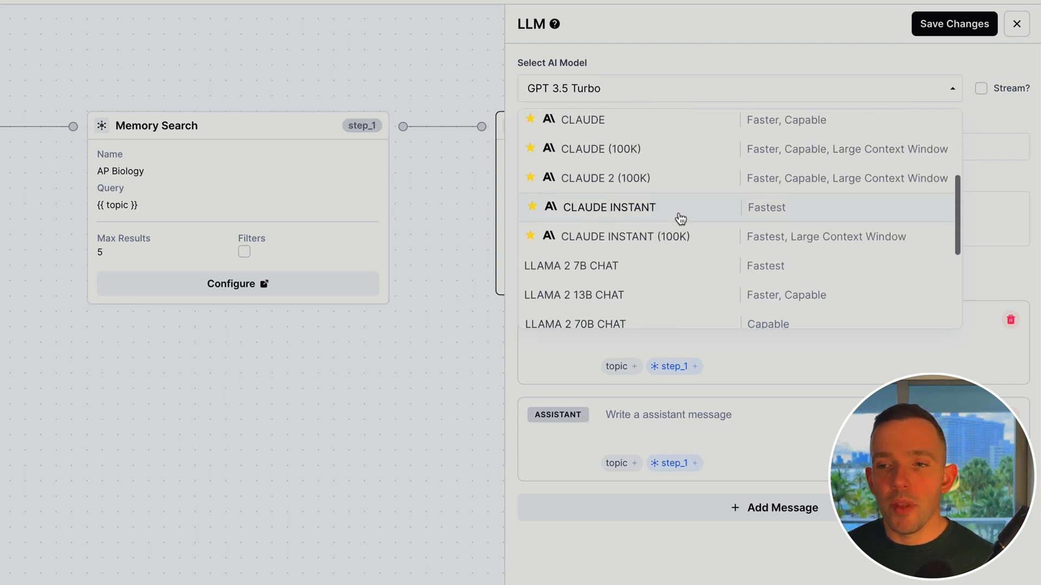
{"action": "left_click", "coordinate": [672, 194]}
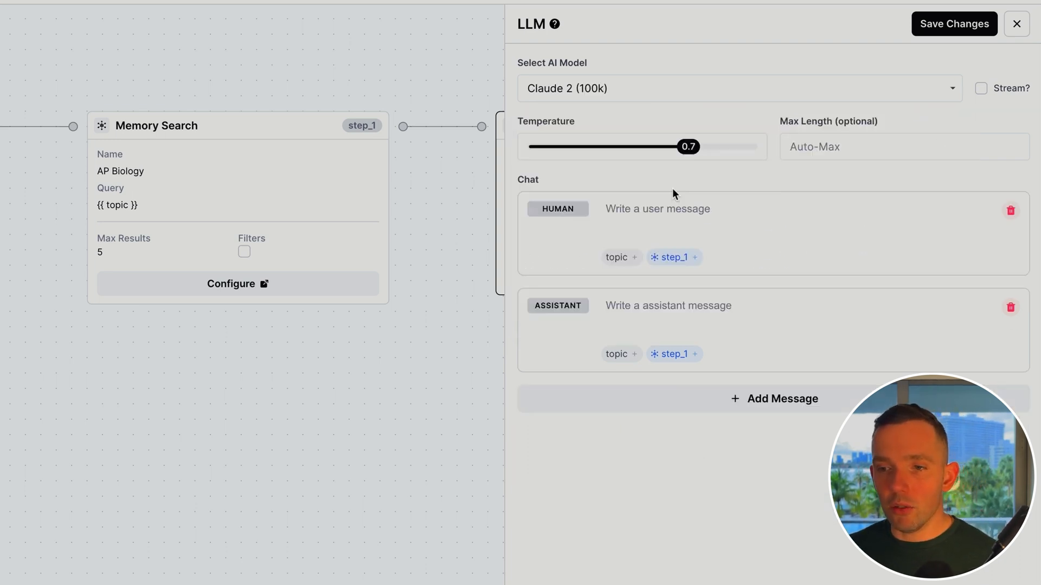
- Write a Human message casting the model as an expert biology teacher writing an informative tweet thread on {{ topic }} from the information below
{"action": "left_click", "coordinate": [645, 215]}
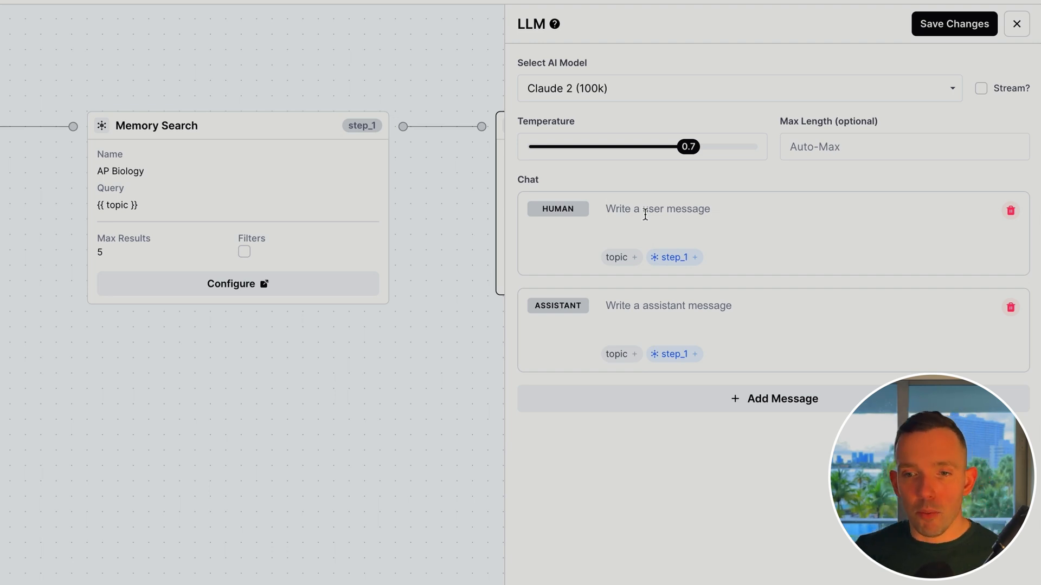
{"action": "type", "text": "You are an expert biology an"}
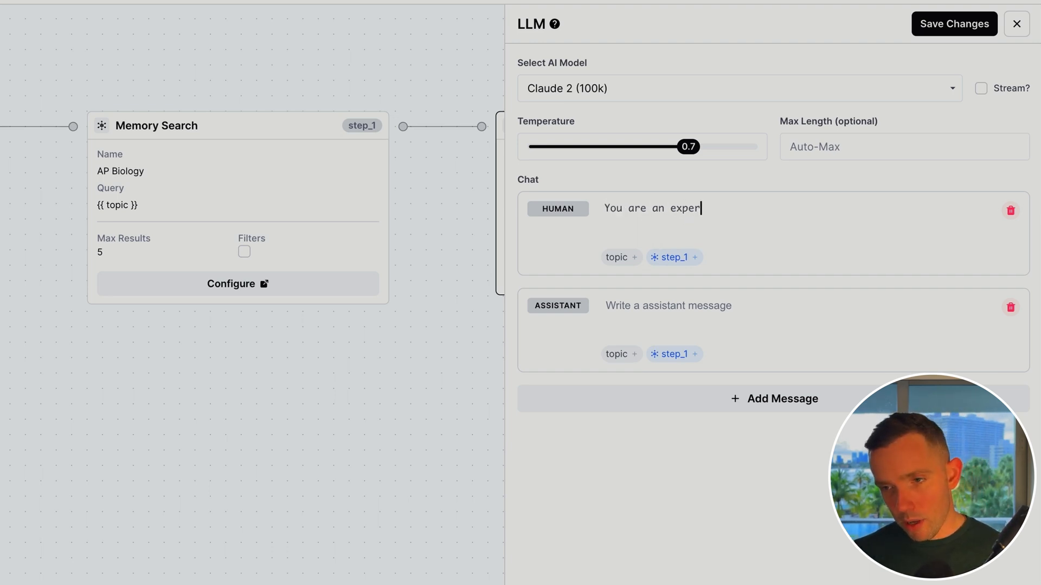
{"action": "key", "text": "BackSpace"}
{"action": "key", "text": "BackSpace"}
{"action": "type", "text": "teacher. You are writing a"}
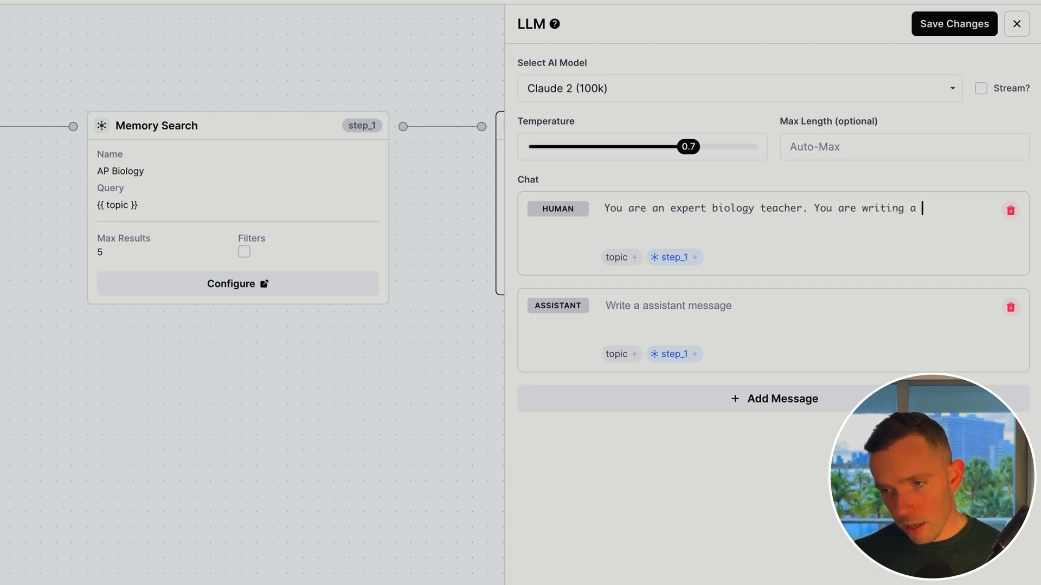
{"action": "key", "text": "BackSpace"}
{"action": "type", "text": "n in"}
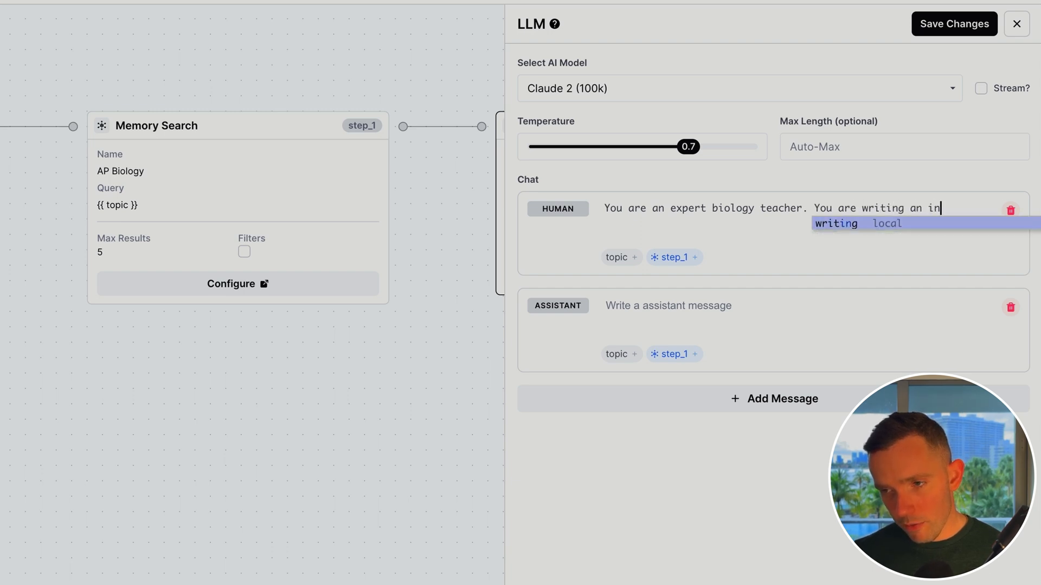
{"action": "type", "text": "formative tweet thread today based on the inform"}
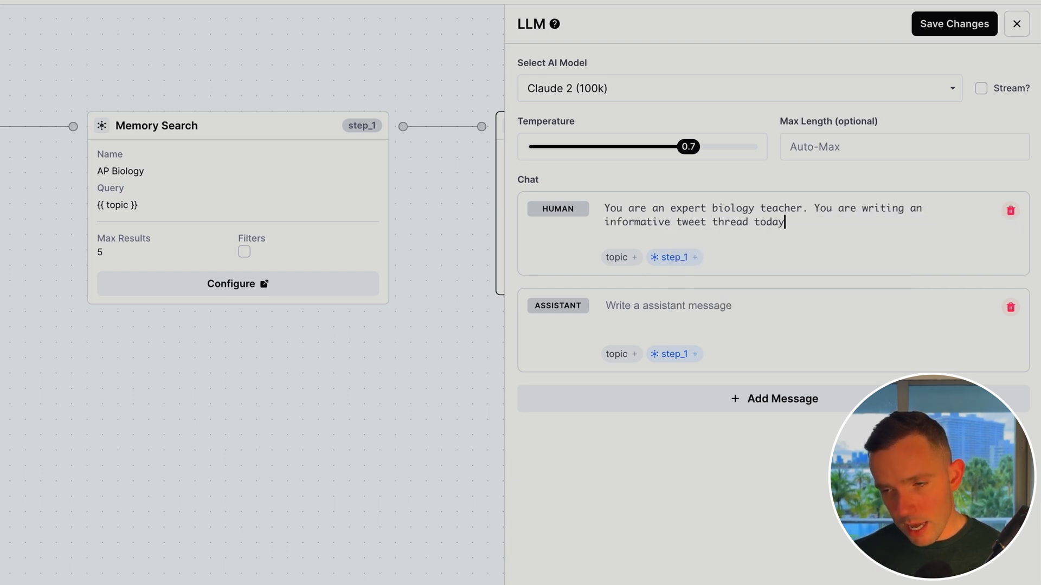
{"action": "type", "text": "ation i am proving"}
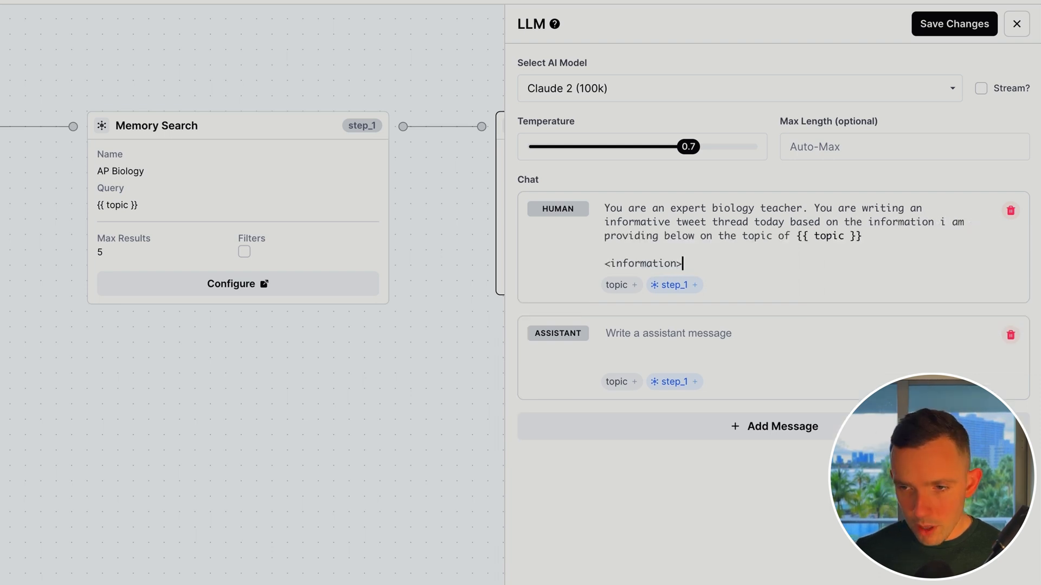
- Close the prompt's <information> block with </information> and insert {{ step_1.output }} between the two tags
{"action": "key", "text": "Return"}
{"action": "key", "text": "Return"}
{"action": "key", "text": "Return"}
{"action": "type", "text": "</inform"}
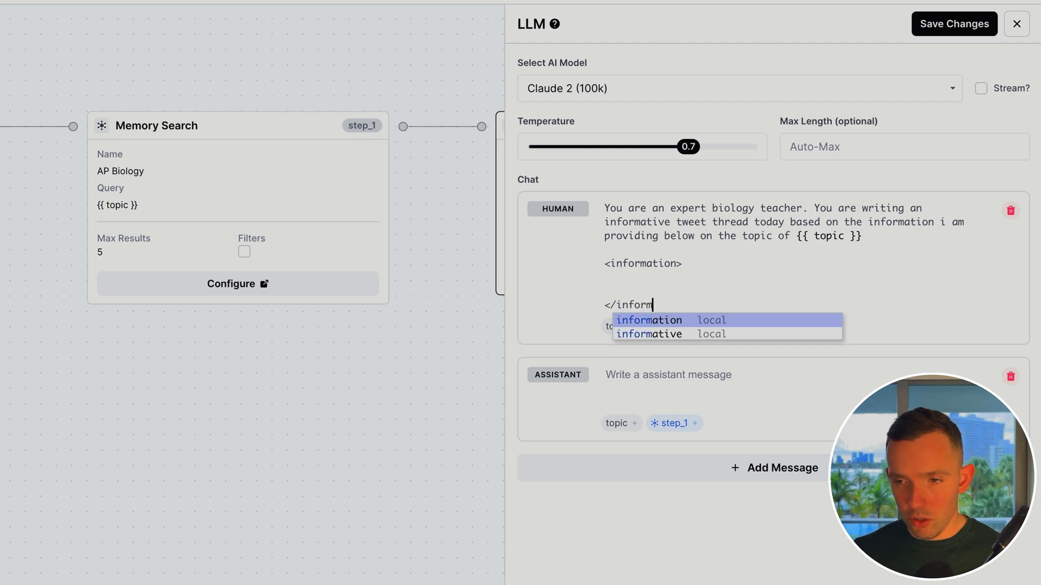
{"action": "key", "text": "Tab"}
{"action": "type", "text": ">"}
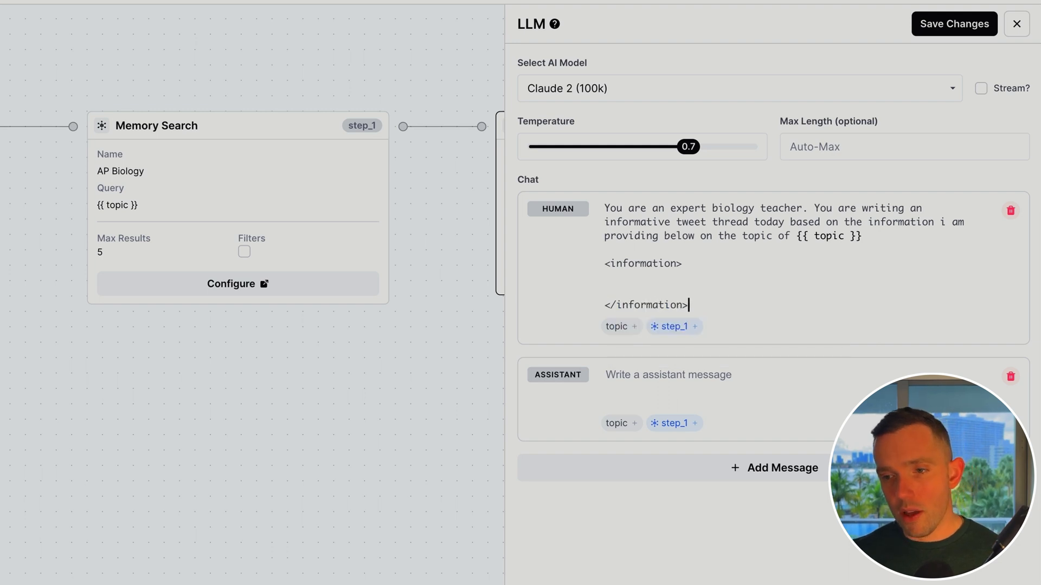
{"action": "key", "text": "shift+Up"}
{"action": "key", "text": "BackSpace"}
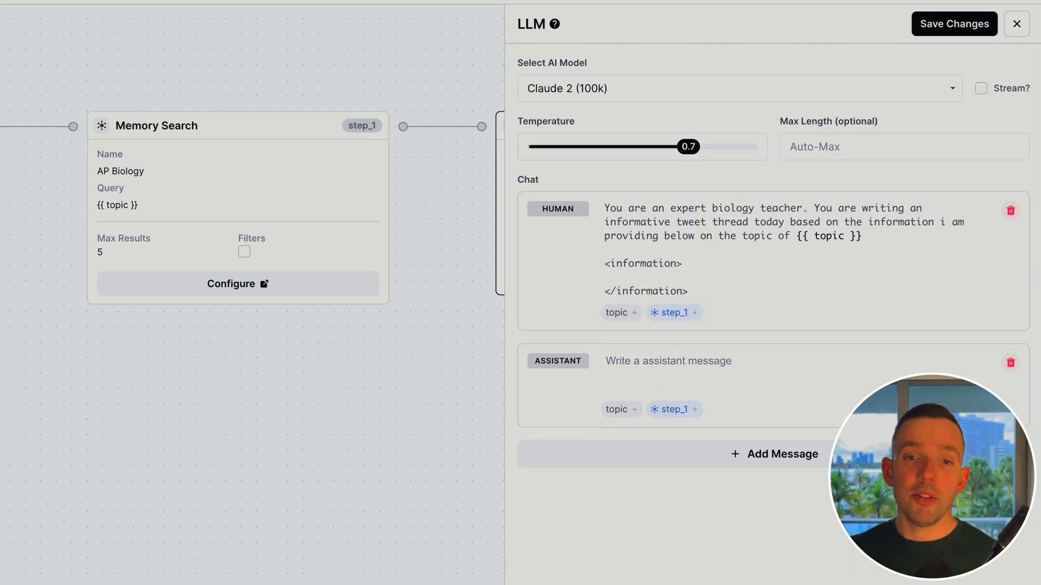
{"action": "left_click", "coordinate": [656, 312]}
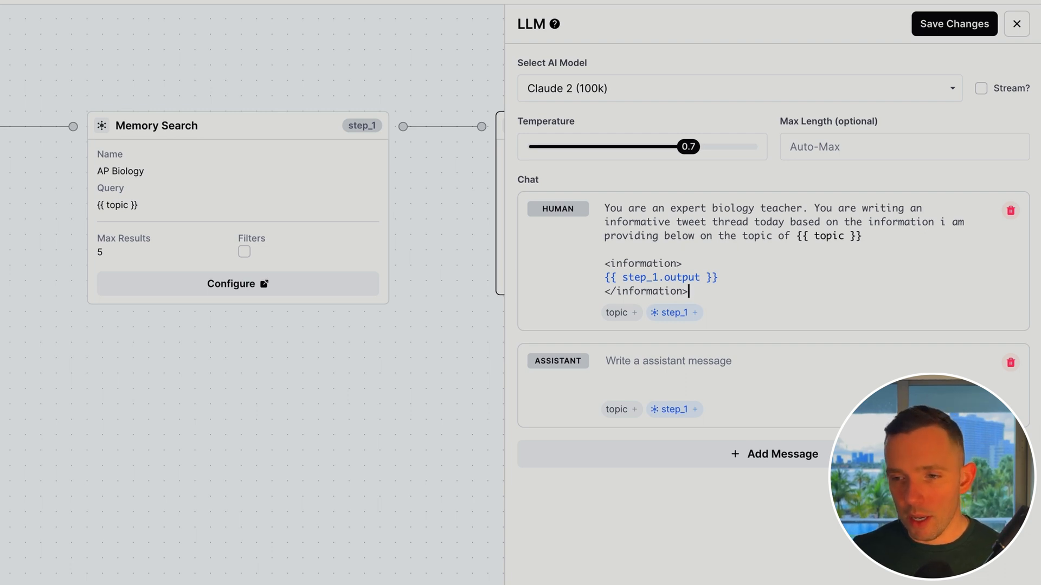
- End the Human message with "Please output your response in Markdown", enable streaming and save the LLM step's changes
{"action": "key", "text": "Return"}
{"action": "key", "text": "Return"}
{"action": "type", "text": "Please output your "}
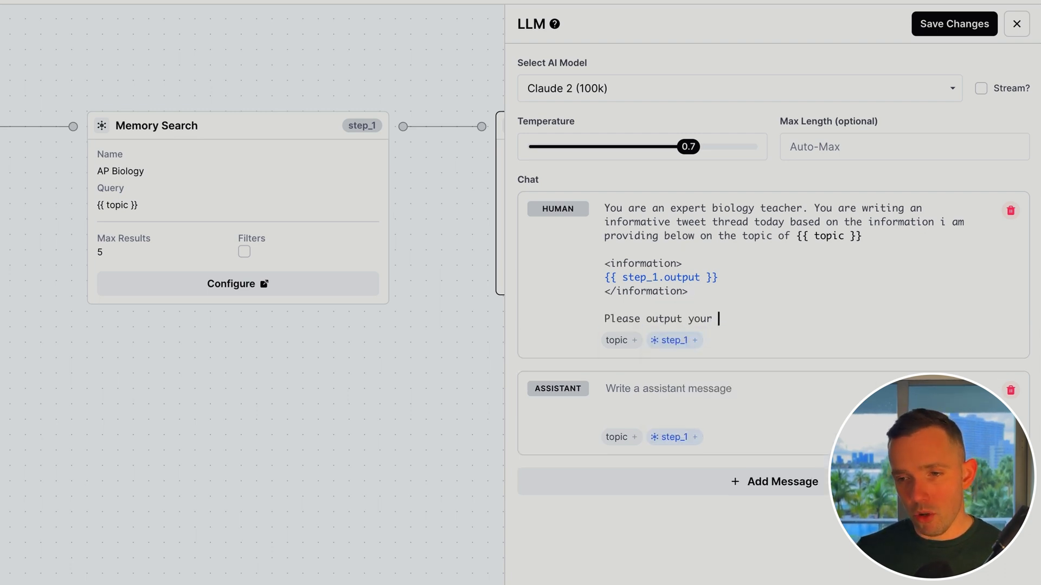
{"action": "type", "text": "response in Markdown"}
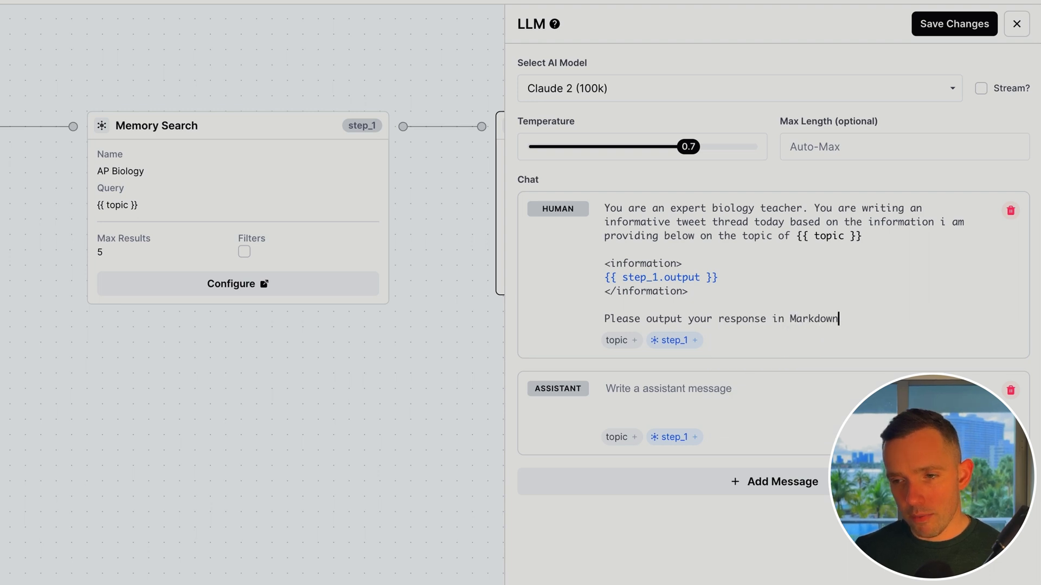
{"action": "left_click_drag", "start_coordinate": [665, 223], "coordinate": [767, 223]}
{"action": "left_click", "coordinate": [735, 237]}
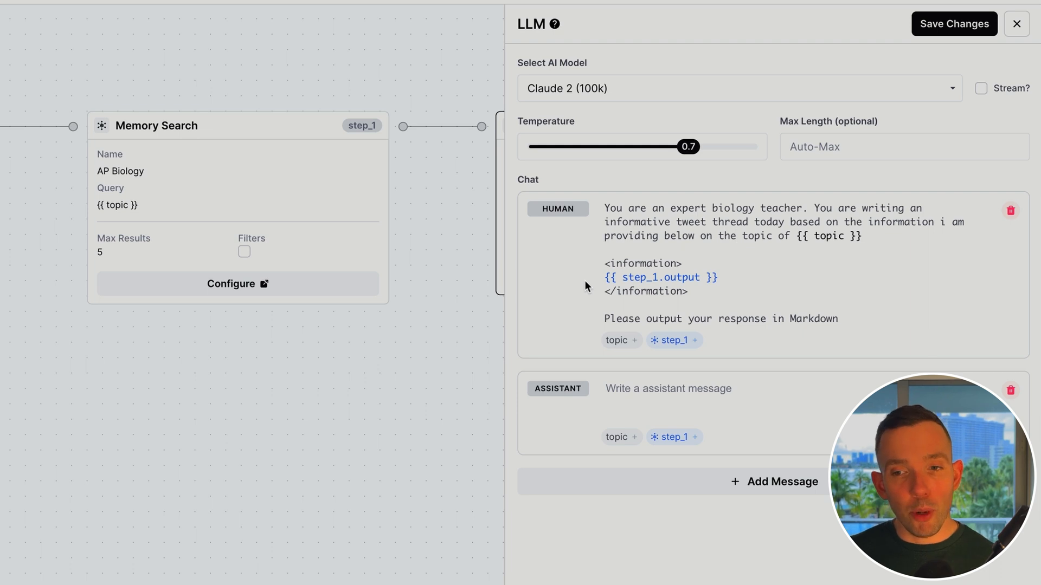
{"action": "left_click", "coordinate": [981, 88]}
{"action": "left_click", "coordinate": [936, 26]}
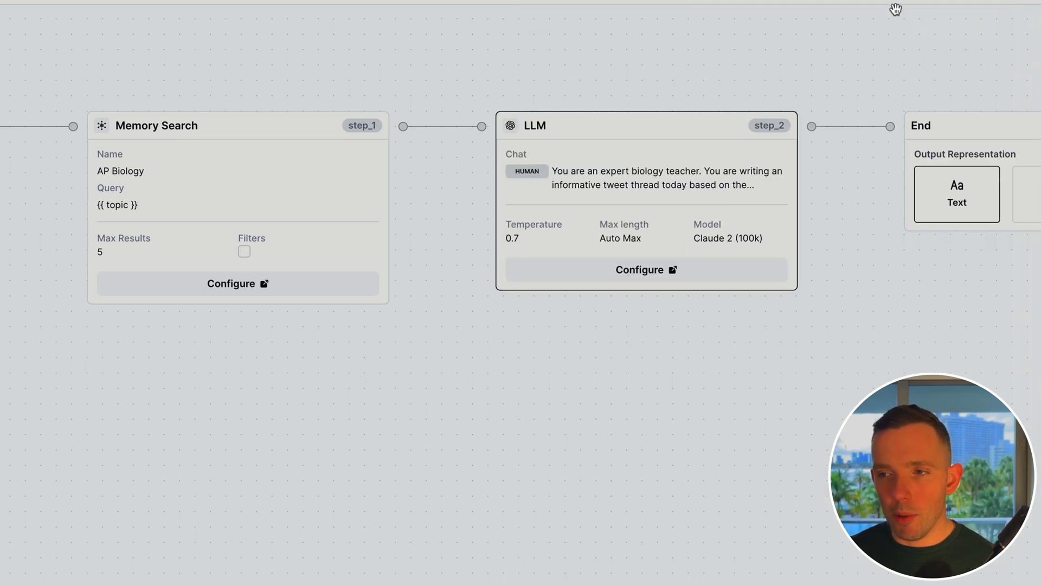
- Save the workflow as a draft app named "Biology Tweet Thread Writer"
{"action": "left_click", "coordinate": [910, 2]}
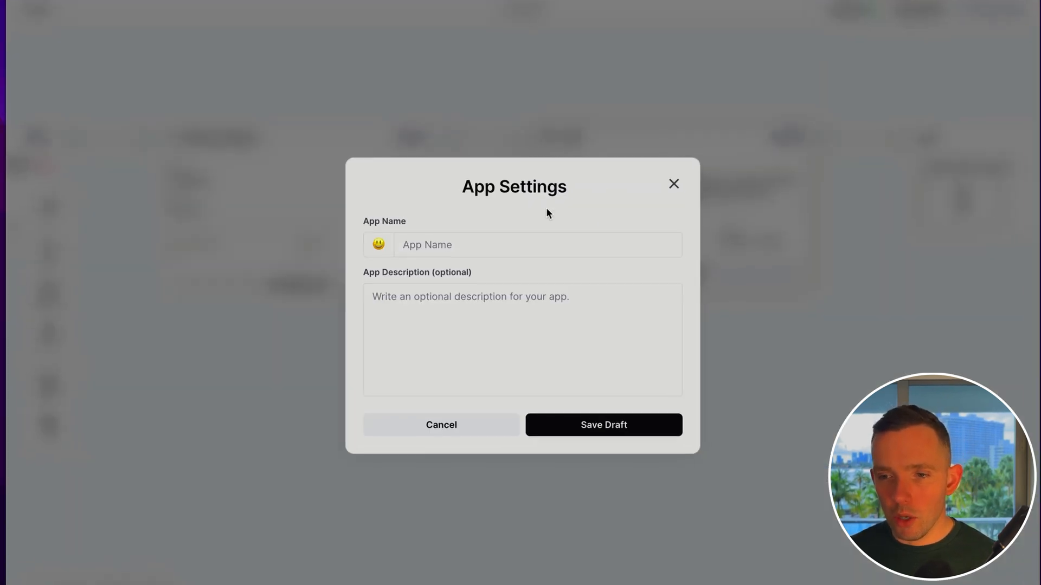
{"action": "left_click", "coordinate": [489, 238]}
{"action": "type", "text": "Bio"}
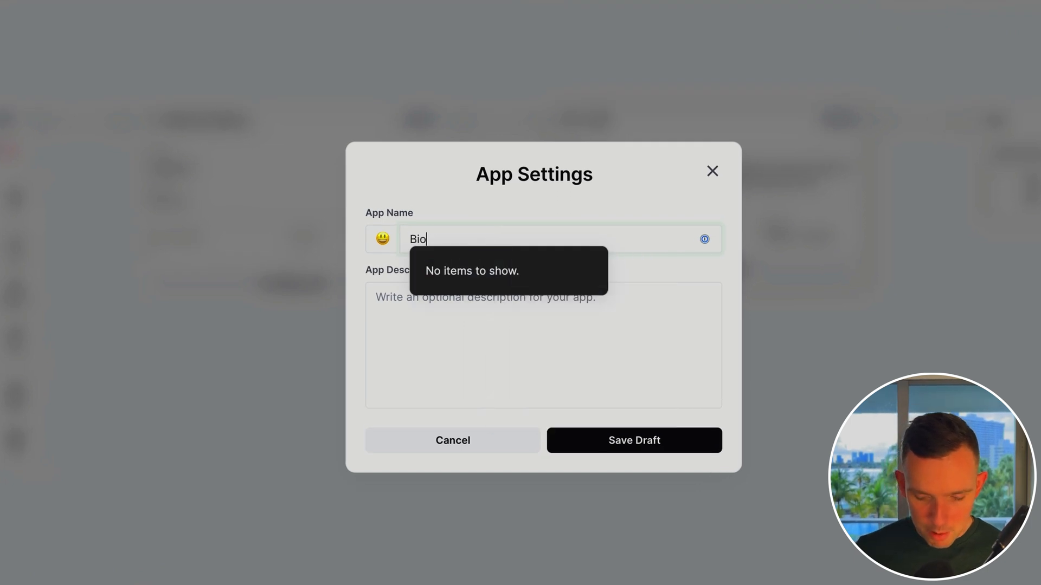
{"action": "type", "text": "logy Tweet Thread W"}
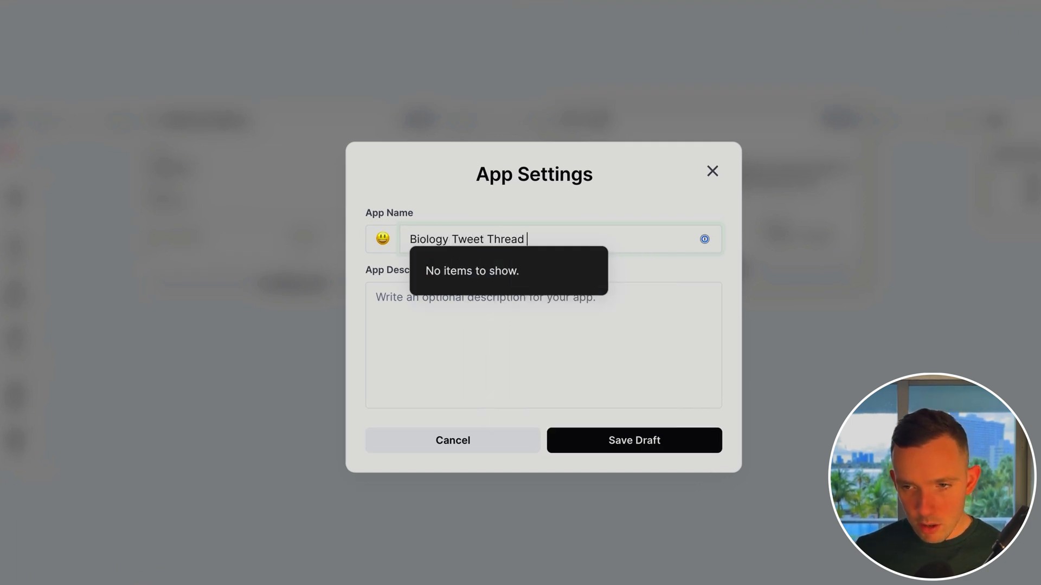
{"action": "type", "text": "riter"}
{"action": "key", "text": "Return"}
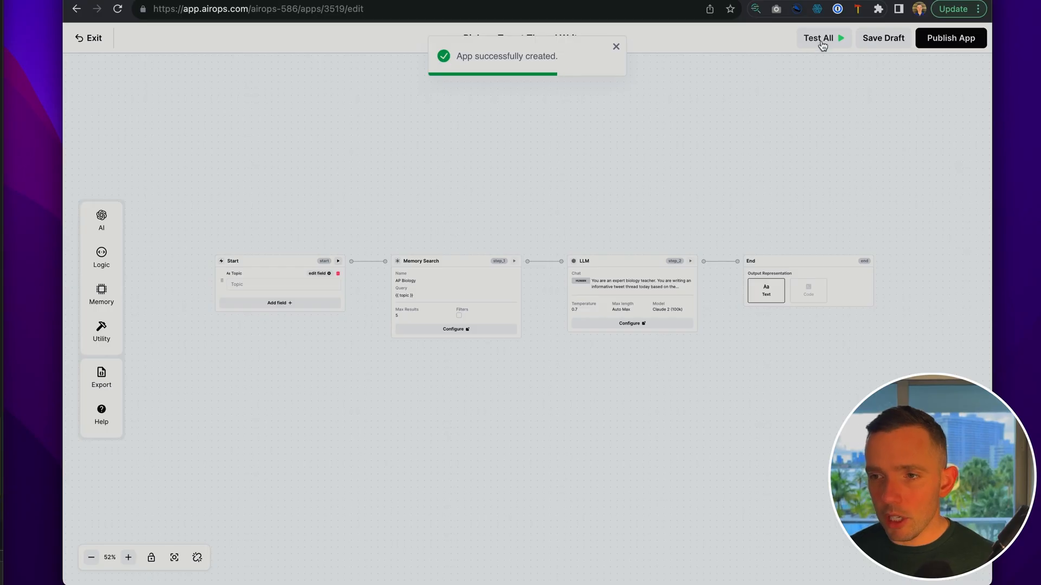
- Run a test of the whole workflow with the topic "bones and skeleton"
{"action": "left_click", "coordinate": [819, 39]}
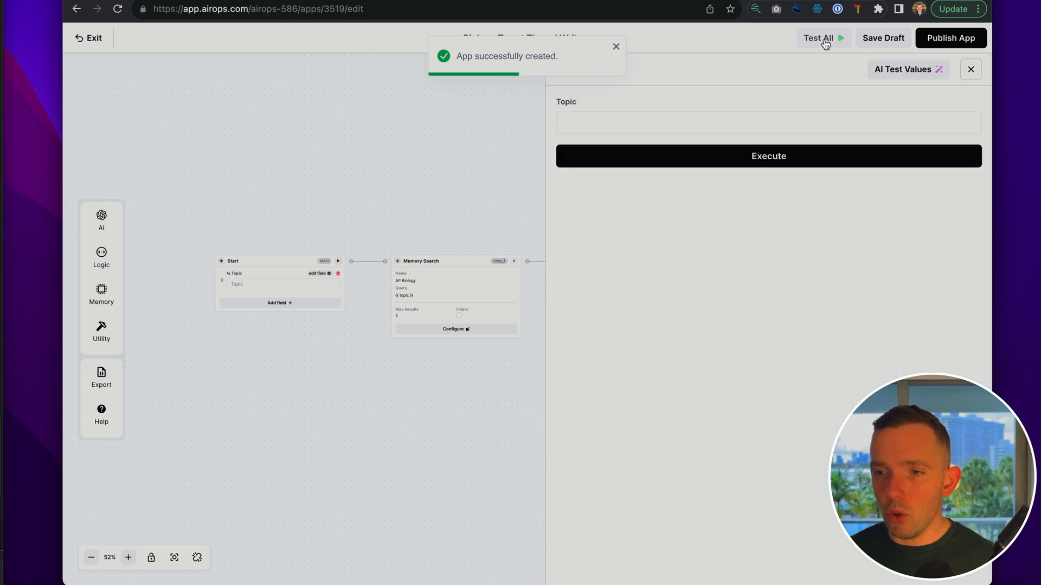
{"action": "left_click", "coordinate": [664, 120]}
{"action": "type", "text": "bones and skeleto"}
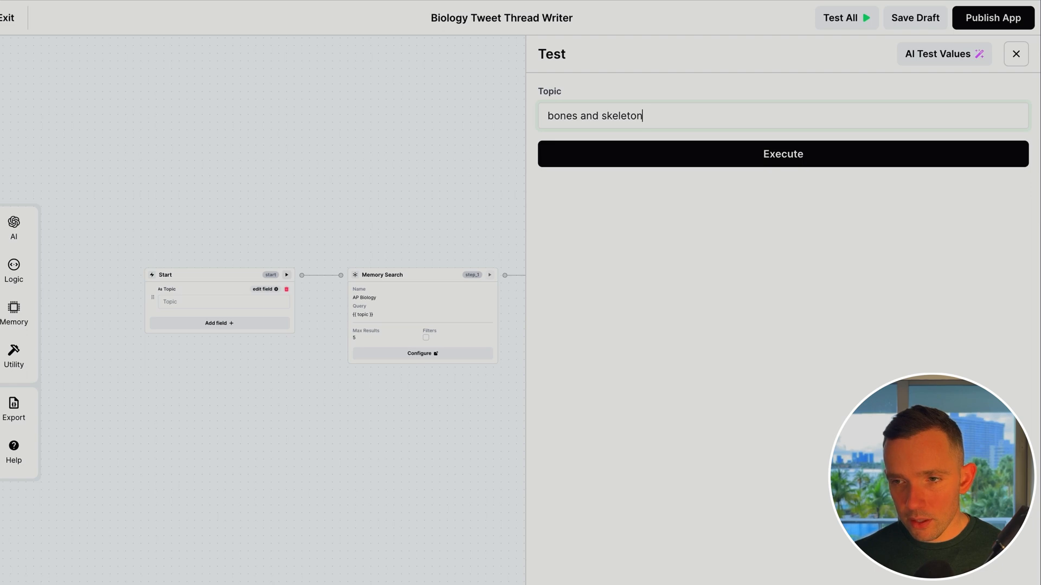
{"action": "type", "text": "n"}
{"action": "key", "text": "Return"}
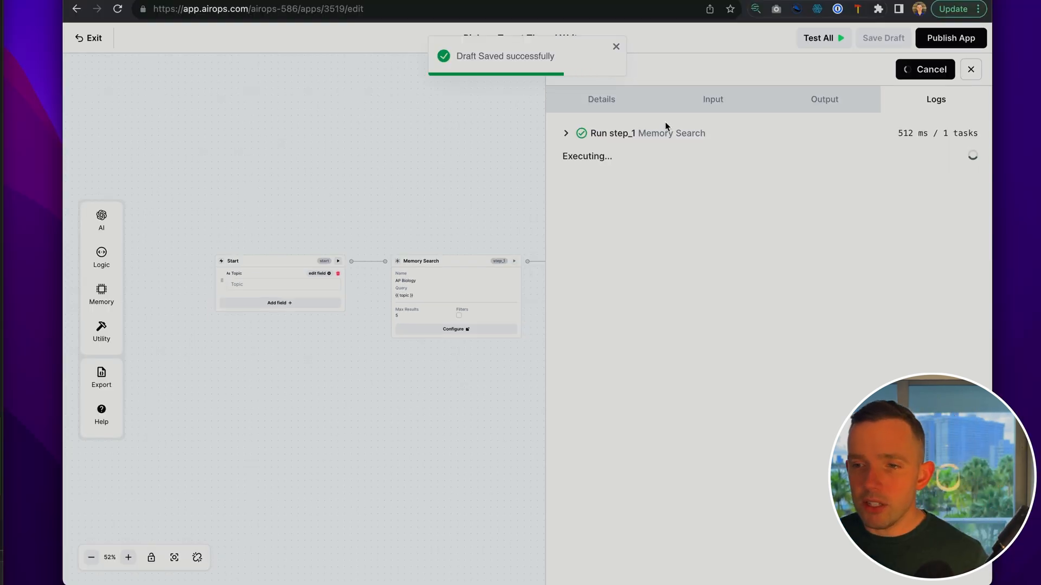
- Inspect the Memory Search results in the test run's logs, then view the run's output
{"action": "left_click", "coordinate": [547, 132]}
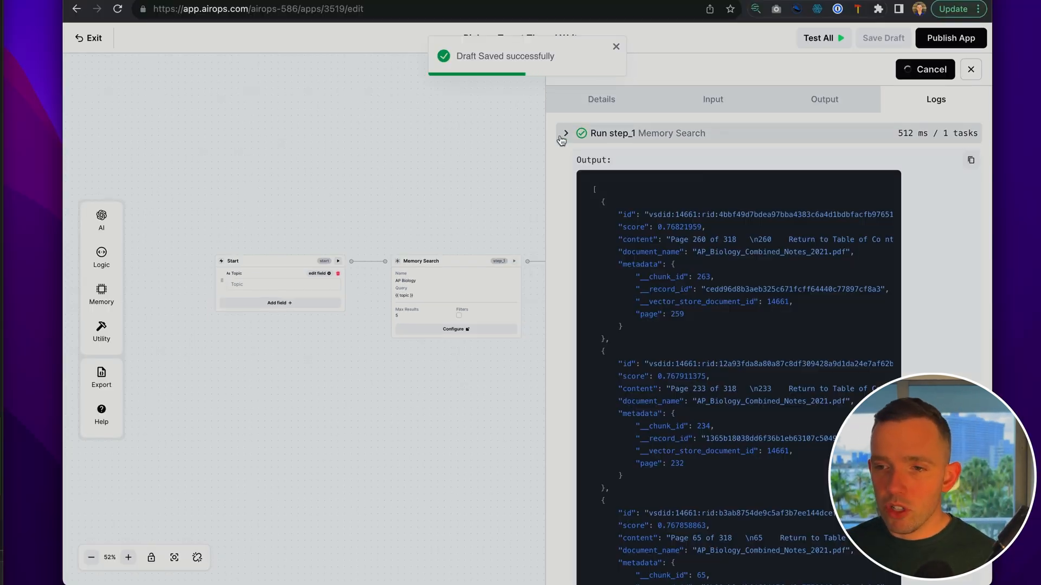
{"action": "scroll", "coordinate": [634, 268], "scroll_direction": "down", "scroll_amount": 8}
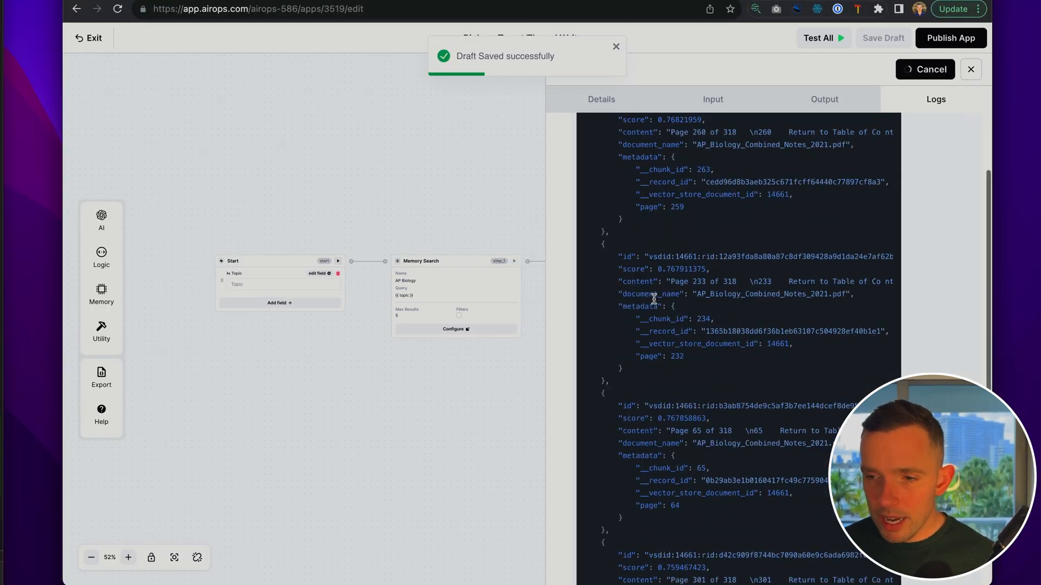
{"action": "scroll", "coordinate": [654, 299], "scroll_direction": "up", "scroll_amount": 8}
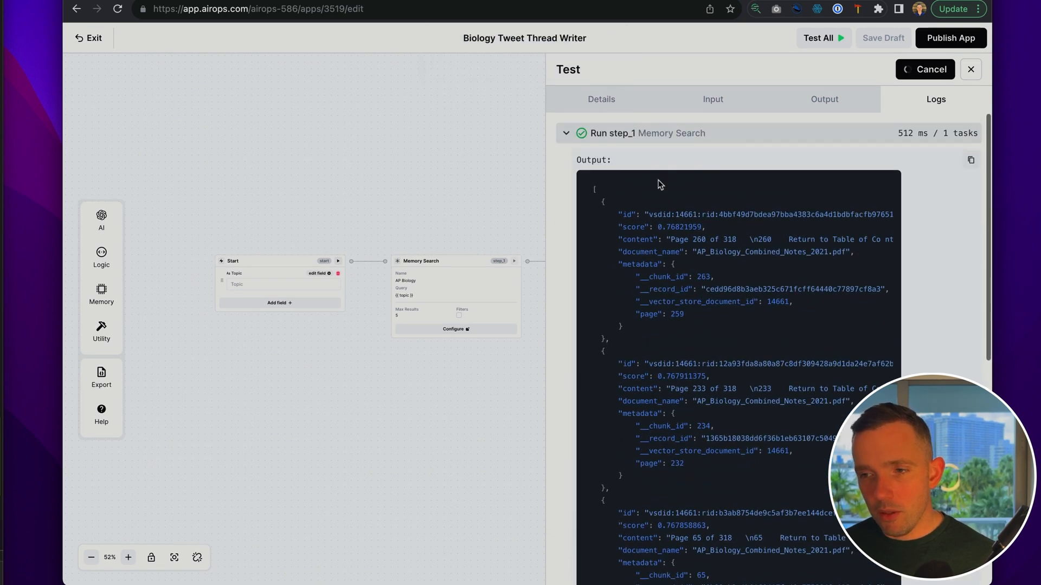
{"action": "left_click", "coordinate": [565, 135]}
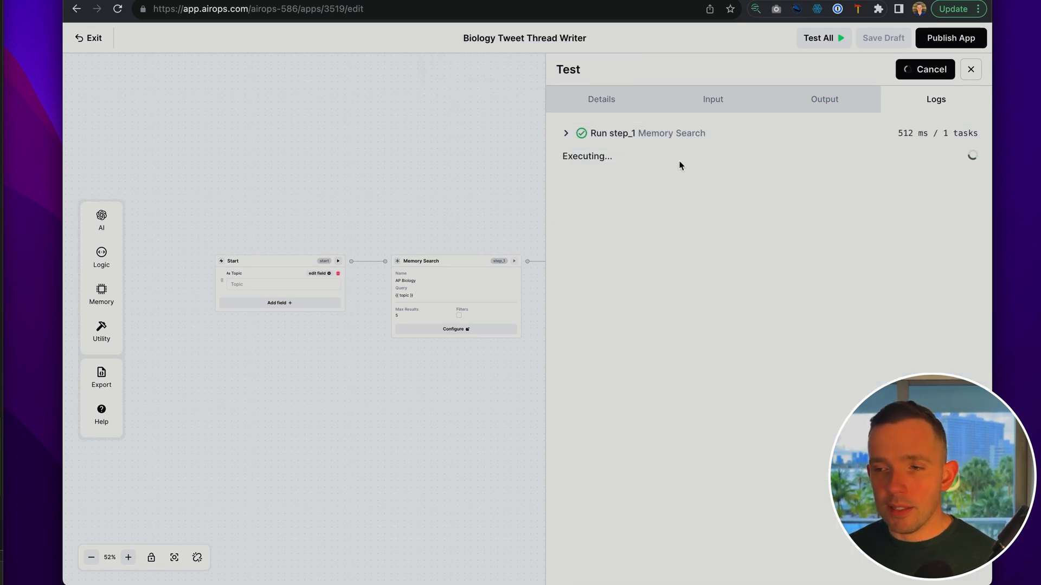
{"action": "left_click", "coordinate": [819, 101]}
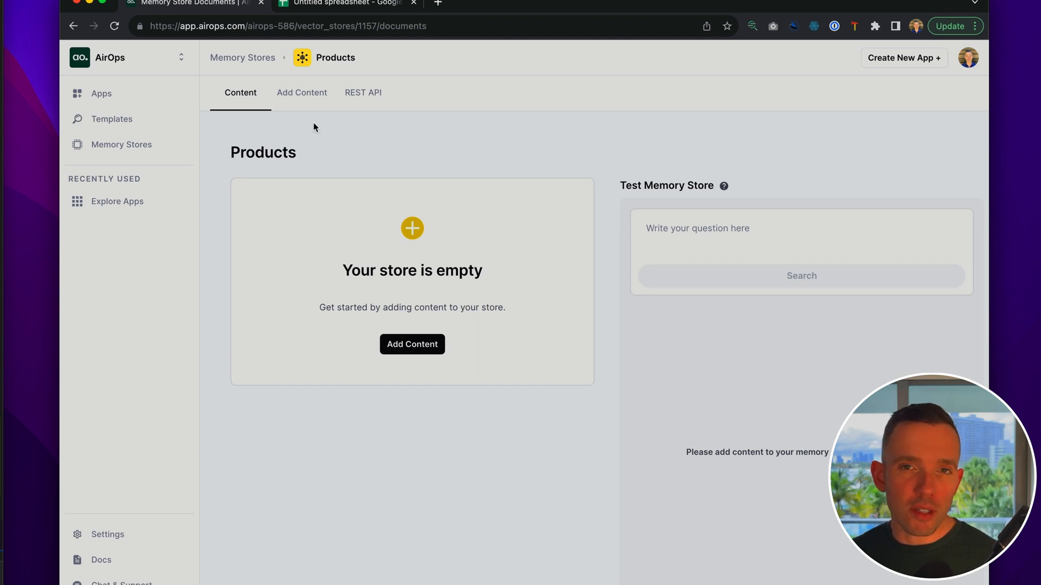
- Upload products.csv from the Desktop as new content for the Products memory store
{"action": "left_click", "coordinate": [418, 347]}
{"action": "left_click", "coordinate": [573, 324]}
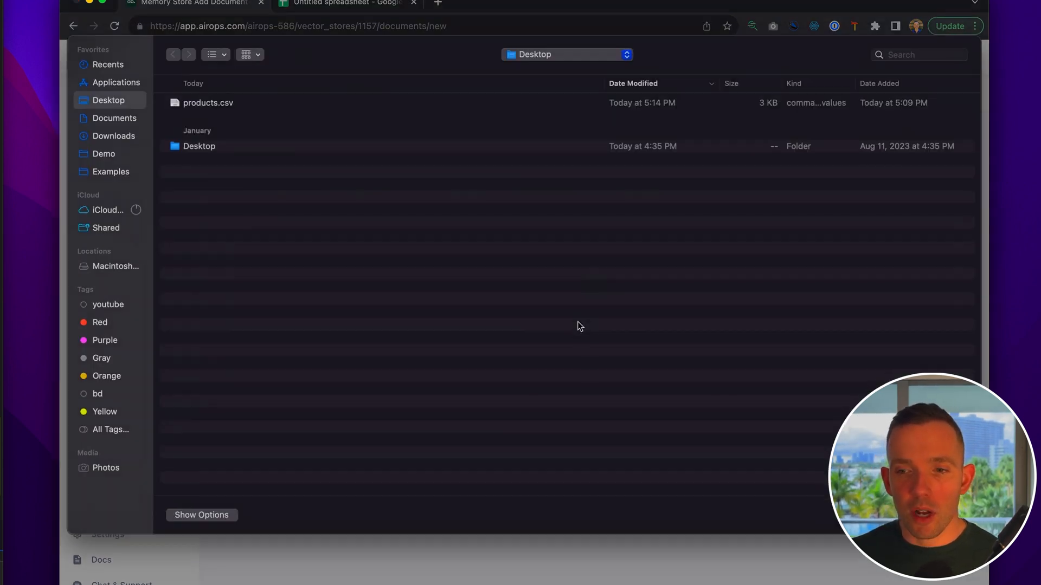
{"action": "double_click", "coordinate": [235, 115]}
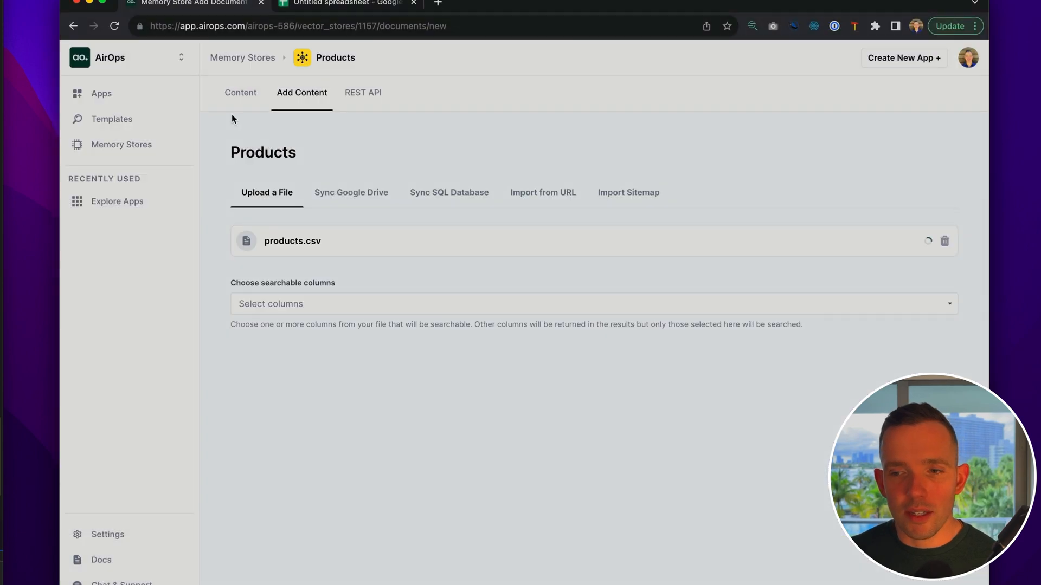
- Select three searchable columns for products.csv, add the file to the memory store and dismiss the processing notice
{"action": "left_click", "coordinate": [333, 313]}
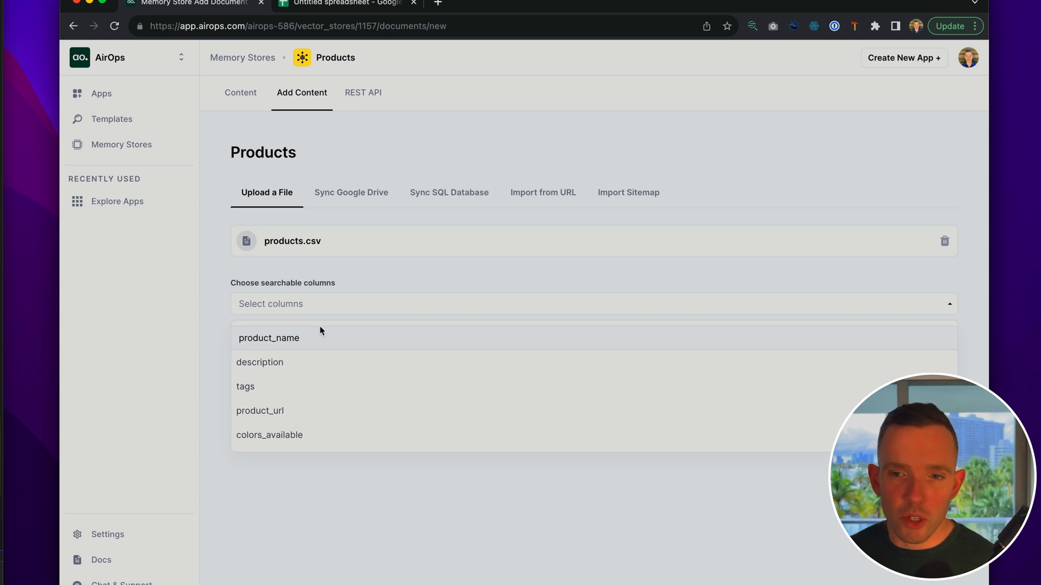
{"action": "left_click", "coordinate": [282, 362]}
{"action": "left_click", "coordinate": [320, 317]}
{"action": "left_click", "coordinate": [291, 359]}
{"action": "left_click", "coordinate": [477, 320]}
{"action": "left_click", "coordinate": [320, 358]}
{"action": "left_click", "coordinate": [568, 372]}
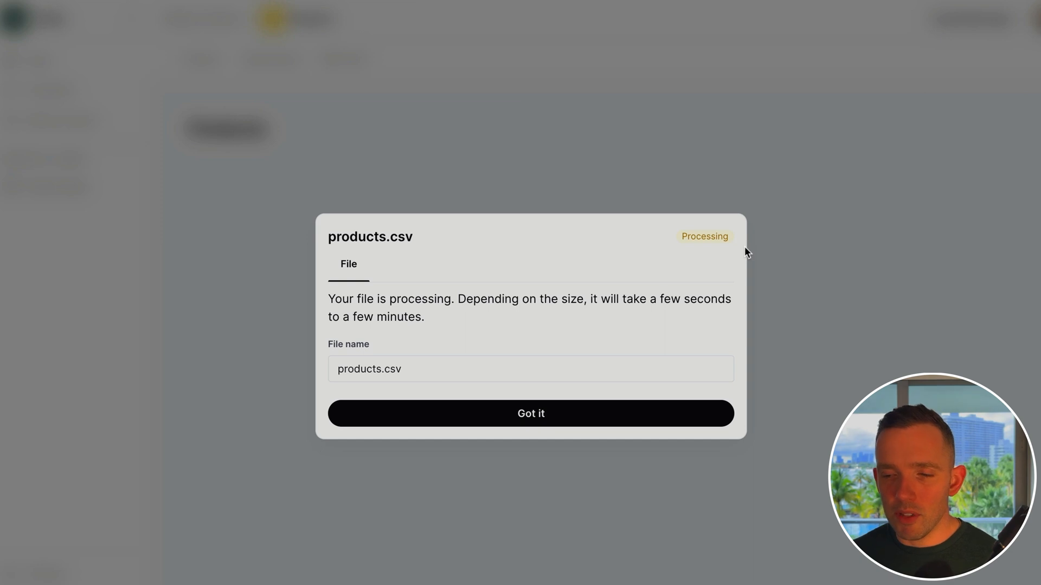
{"action": "left_click", "coordinate": [533, 396]}
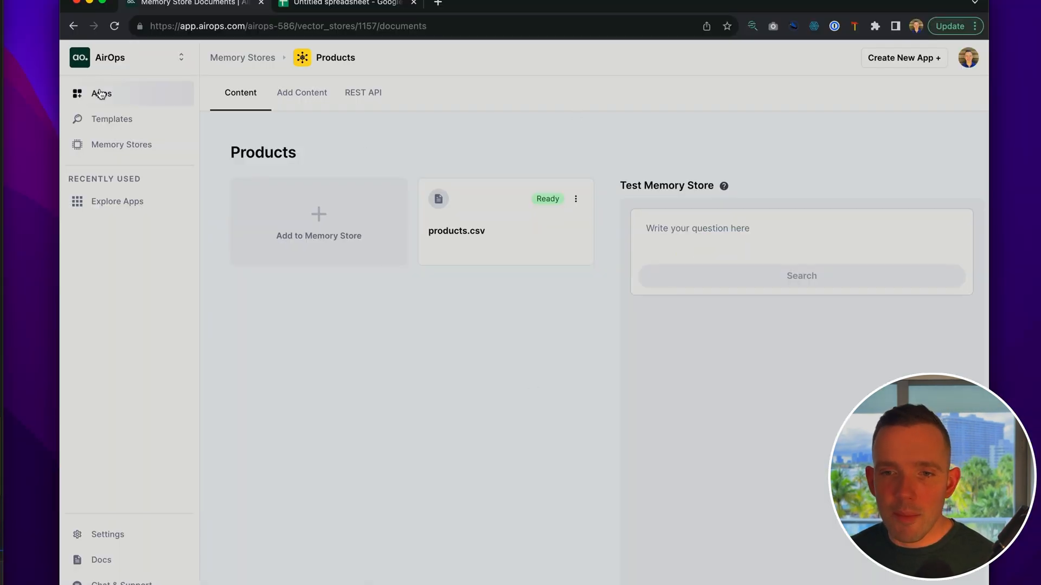
- Create a new app from the blank workflow template
{"action": "left_click", "coordinate": [101, 94]}
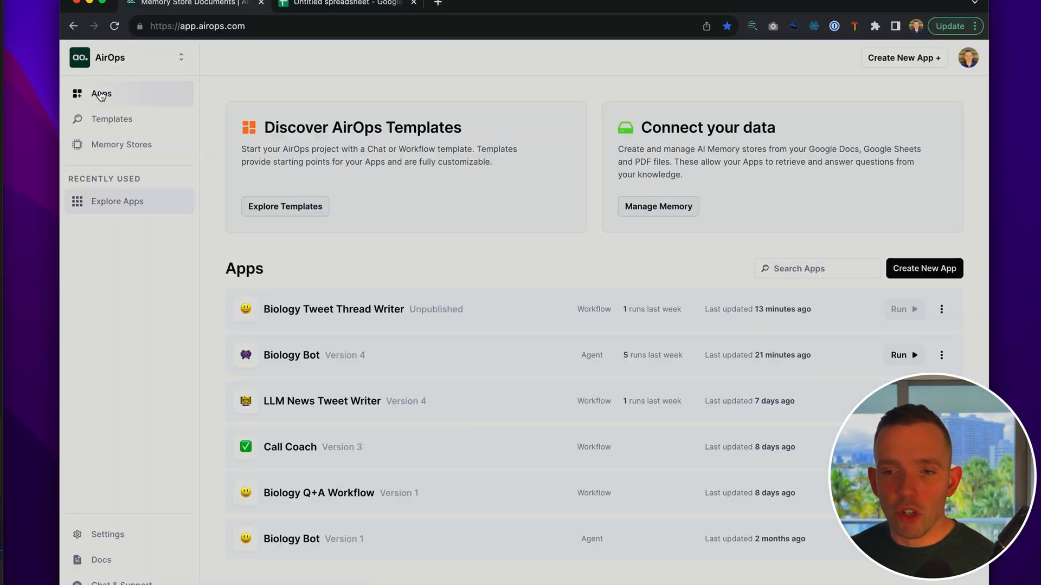
{"action": "left_click", "coordinate": [923, 268]}
{"action": "left_click", "coordinate": [482, 328]}
- Add a Short Text input field labelled "last purchase" to the Start step and save it
{"action": "left_click_drag", "start_coordinate": [315, 236], "coordinate": [359, 191]}
{"action": "left_click", "coordinate": [263, 331]}
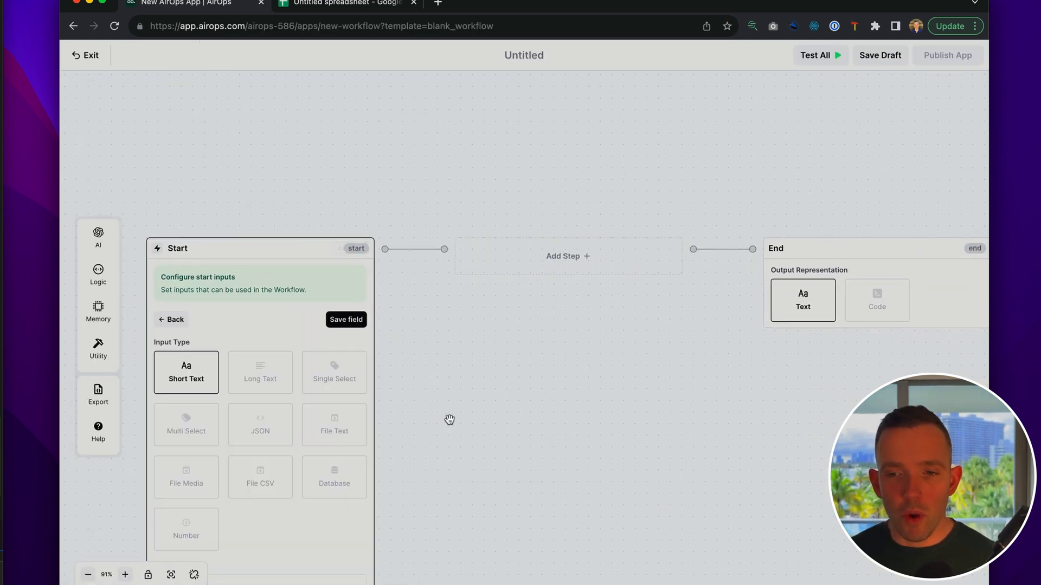
{"action": "left_click_drag", "start_coordinate": [448, 421], "coordinate": [447, 284]}
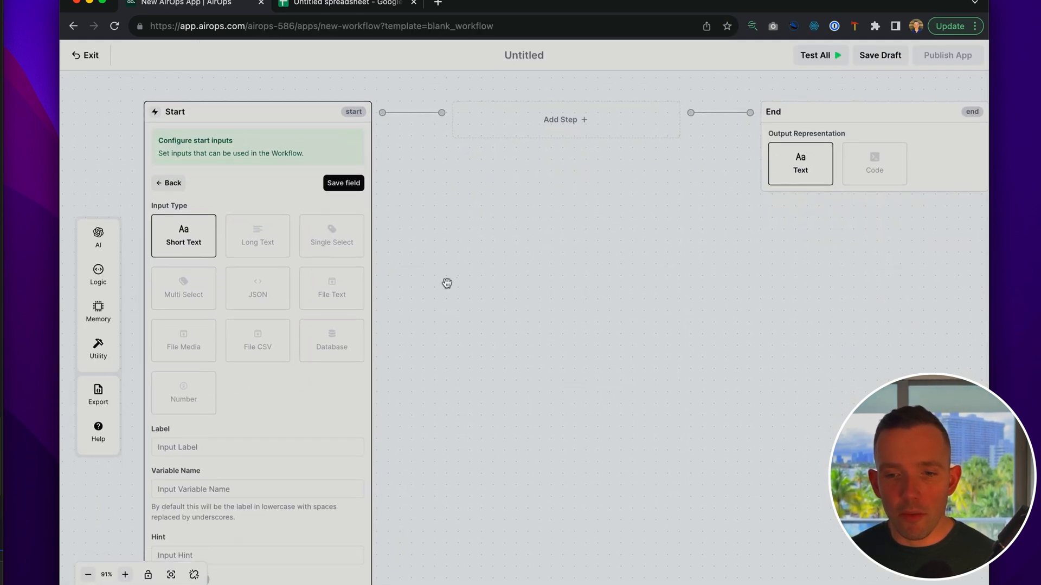
{"action": "left_click", "coordinate": [200, 447]}
{"action": "type", "text": "last purchase"}
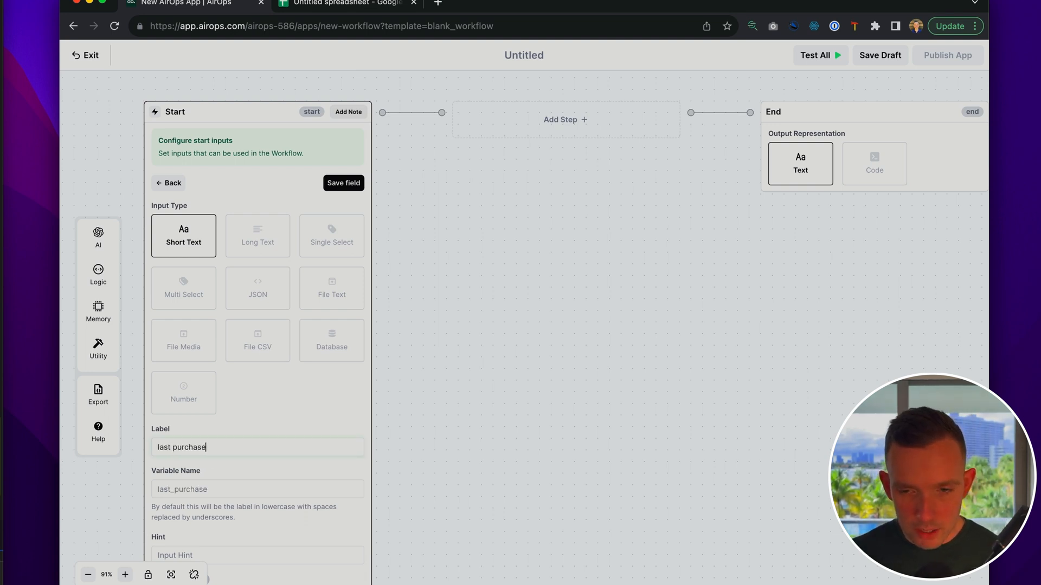
{"action": "key", "text": "Return"}
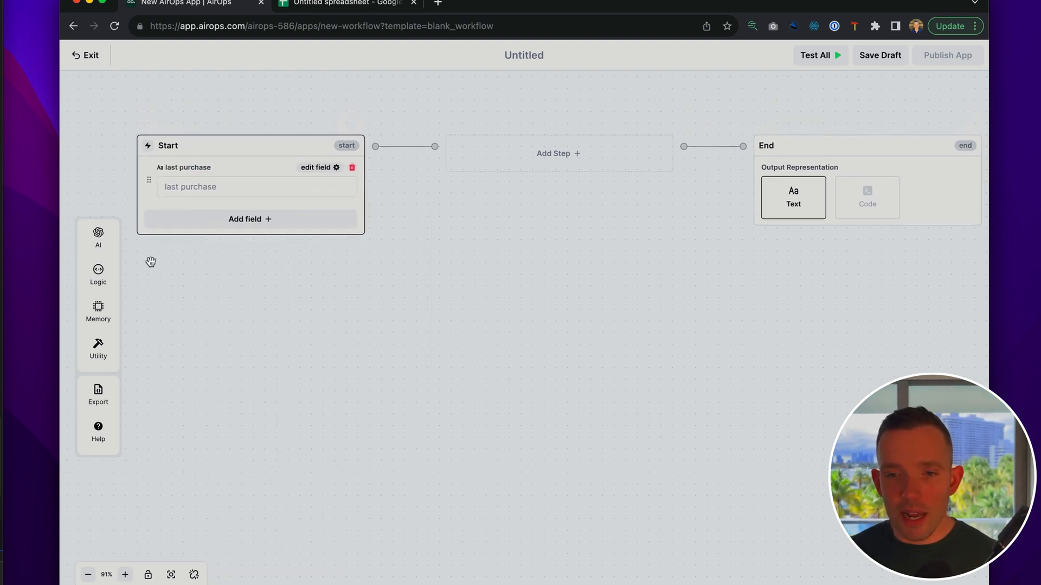
{"action": "mouse_move", "coordinate": [93, 265]}
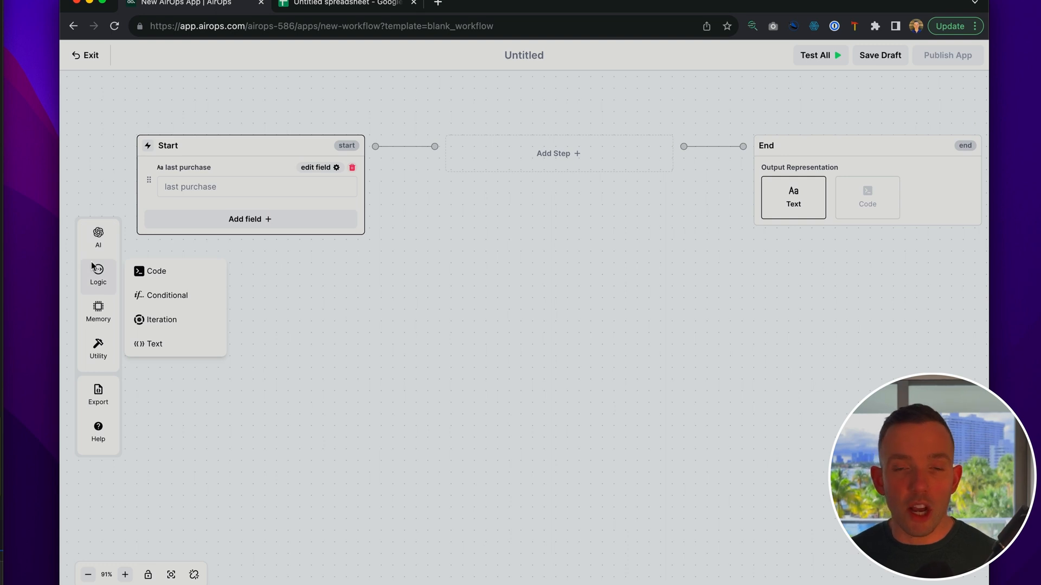
{"action": "mouse_move", "coordinate": [99, 314]}
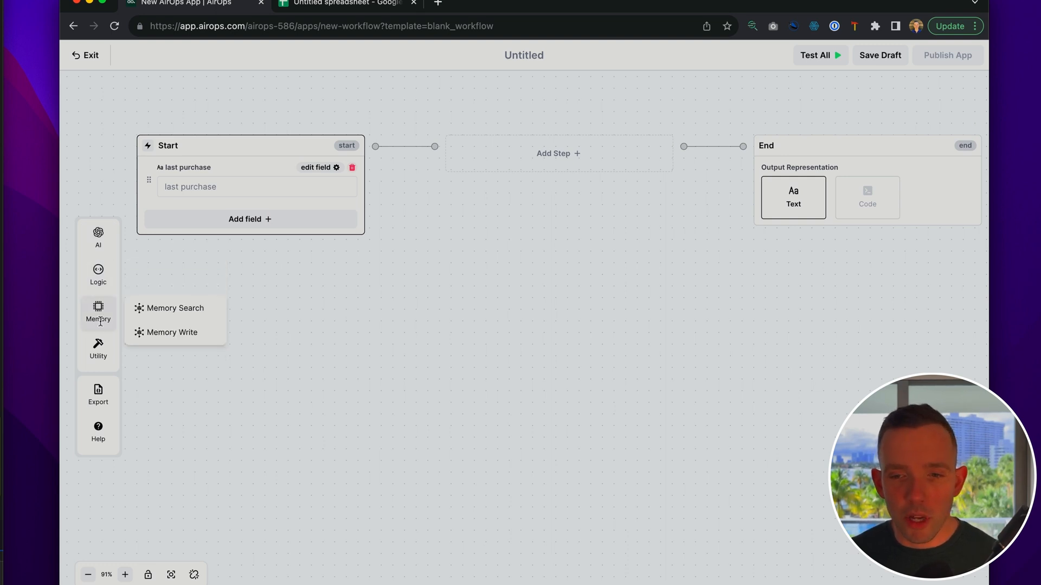
{"action": "left_click", "coordinate": [157, 310]}
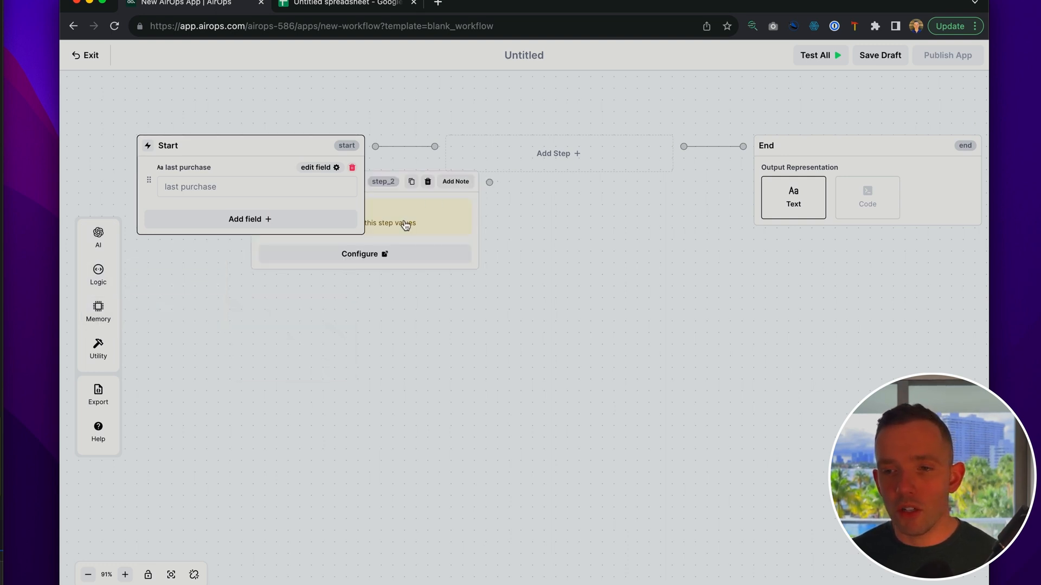
{"action": "left_click", "coordinate": [427, 182]}
- Insert a Memory Search step between Start and End and select Products as its memory store
{"action": "left_click", "coordinate": [541, 157]}
{"action": "left_click", "coordinate": [702, 139]}
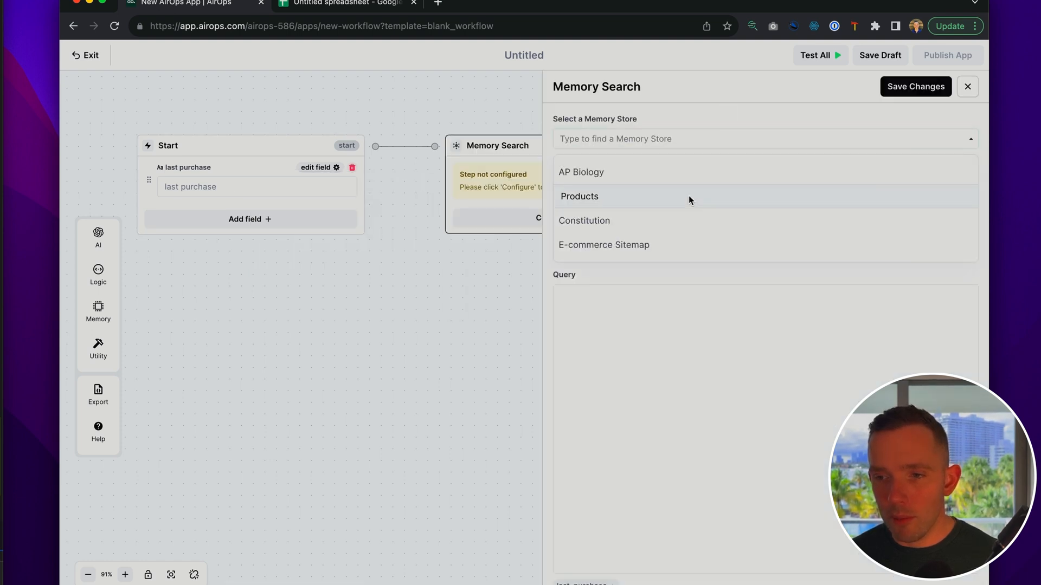
{"action": "left_click", "coordinate": [688, 200]}
- Set the Memory Search's maximum results to 10 and its query to {{ last_purchase }}, and save the changes
{"action": "left_click", "coordinate": [639, 186]}
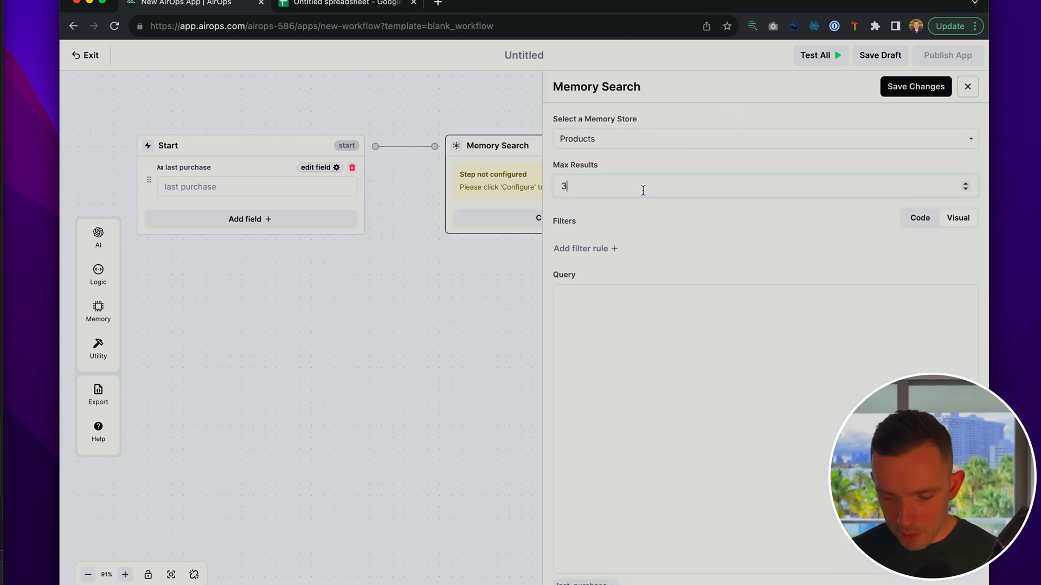
{"action": "key", "text": "BackSpace"}
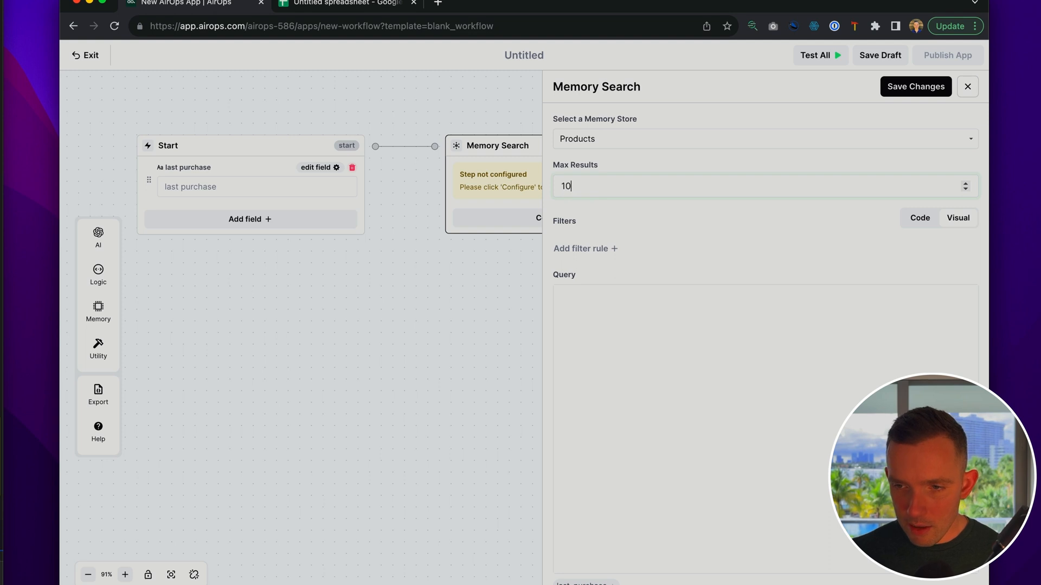
{"action": "left_click", "coordinate": [616, 308]}
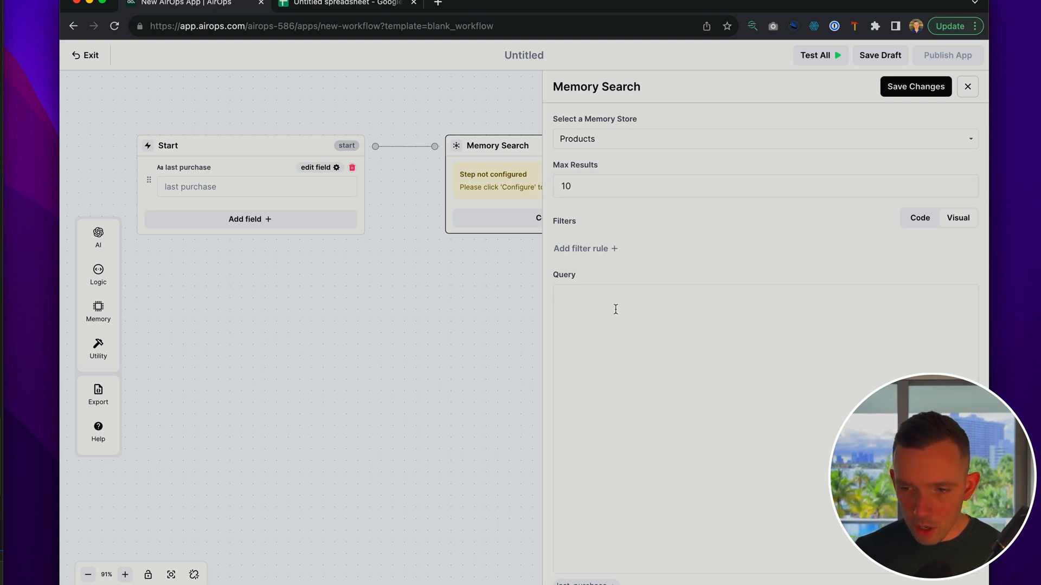
{"action": "left_click", "coordinate": [568, 583]}
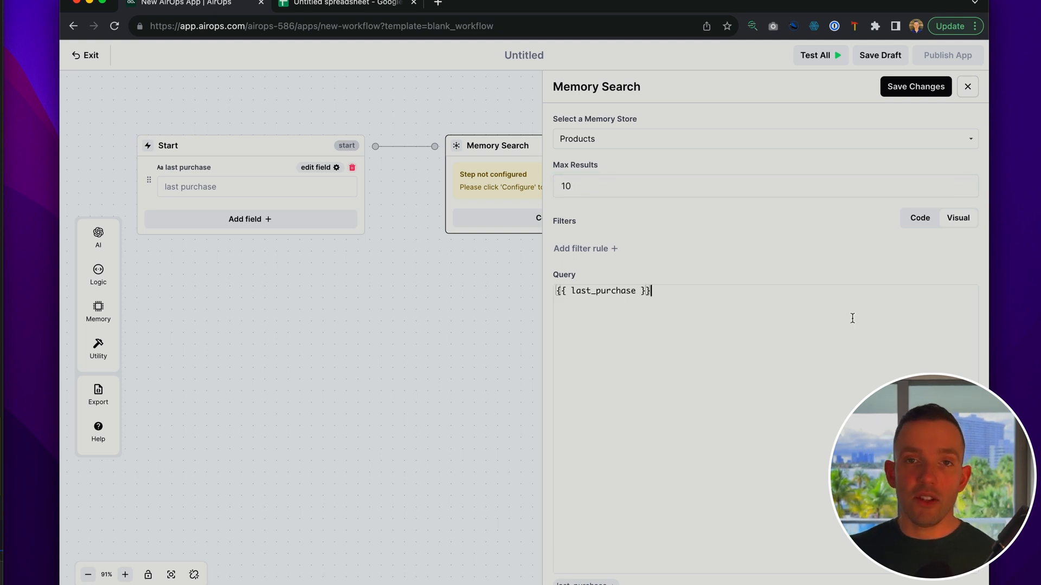
{"action": "left_click", "coordinate": [916, 87]}
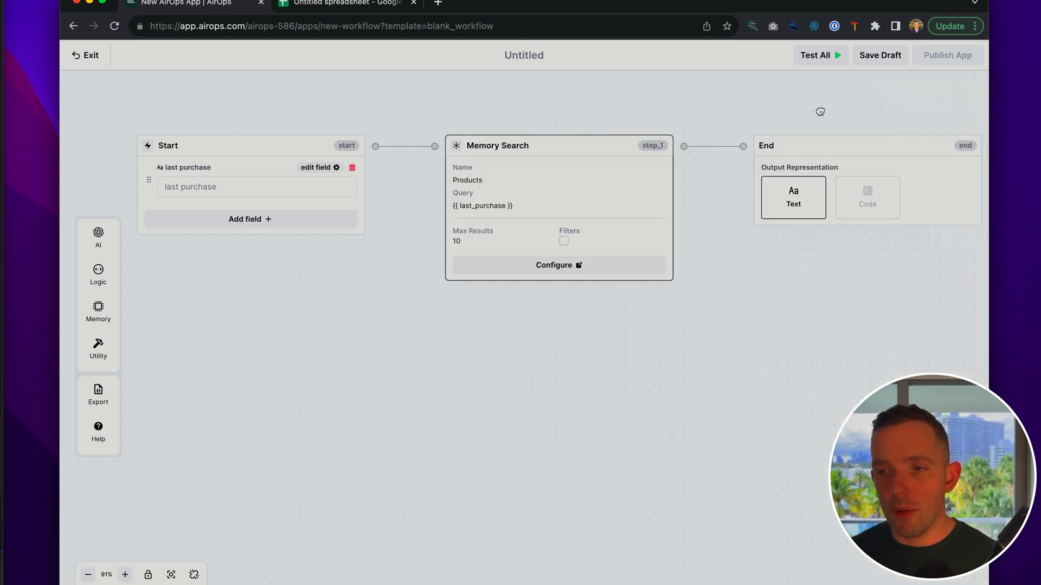
- Insert an LLM step between Memory Search and End and set its AI model to GPT 4
{"action": "left_click", "coordinate": [83, 245]}
{"action": "mouse_move", "coordinate": [148, 239]}
{"action": "left_click_drag", "start_coordinate": [147, 239], "coordinate": [532, 123]}
{"action": "left_click", "coordinate": [593, 316]}
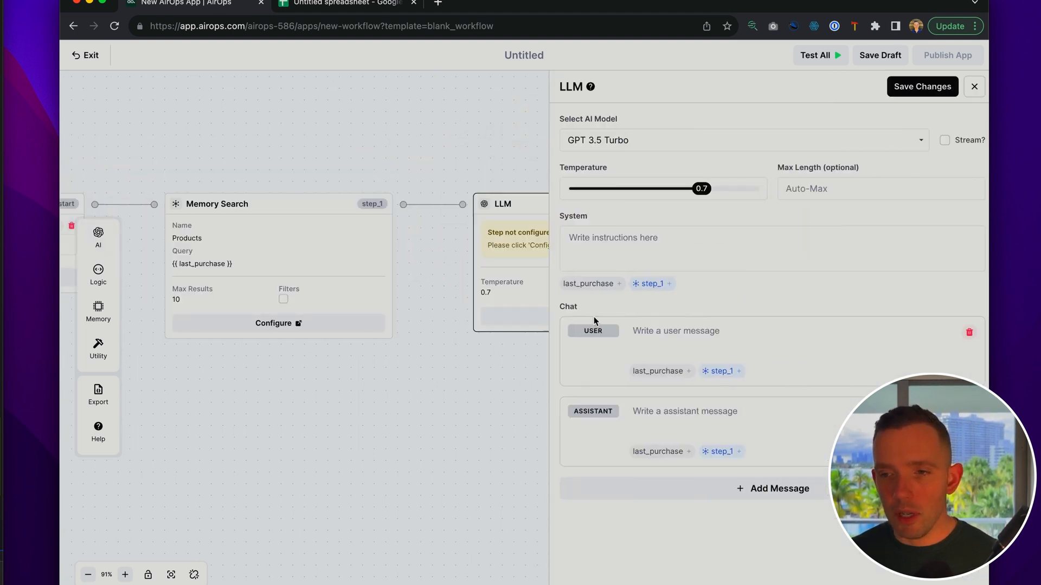
{"action": "left_click", "coordinate": [672, 140]}
{"action": "left_click", "coordinate": [624, 245]}
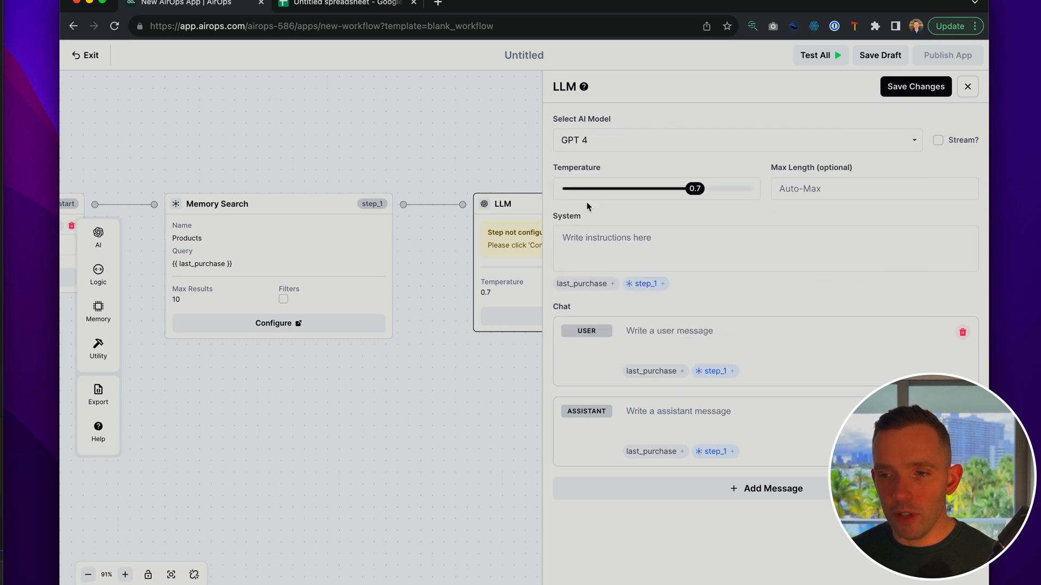
- Begin the LLM's user message: You are an expert email writer. A customer has just purchased "{{ last_purchase }}", please can you recommend a subset of
{"action": "type", "text": "You are an expert emai"}
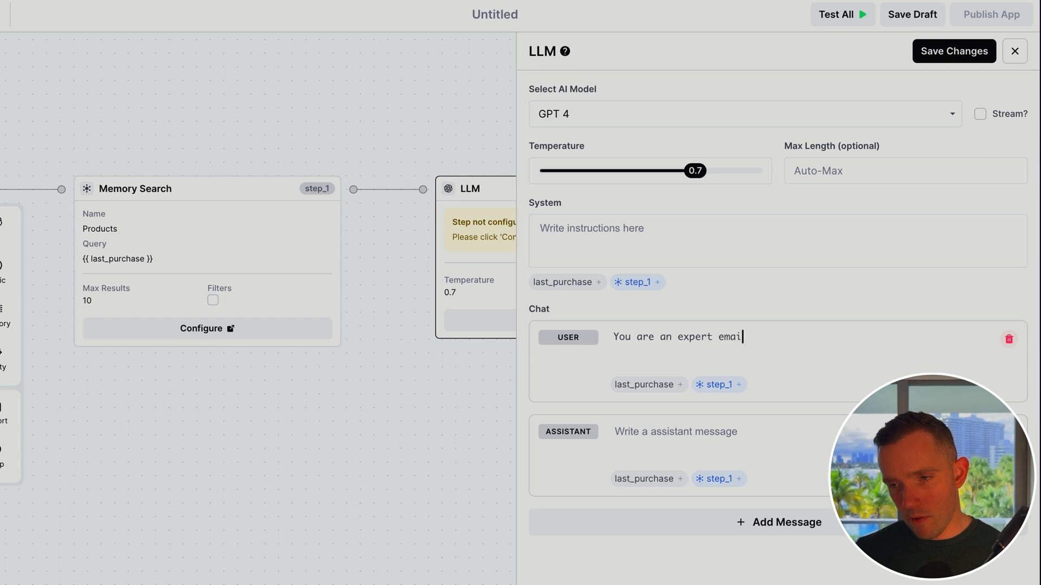
{"action": "type", "text": "l writer. A customer has just"}
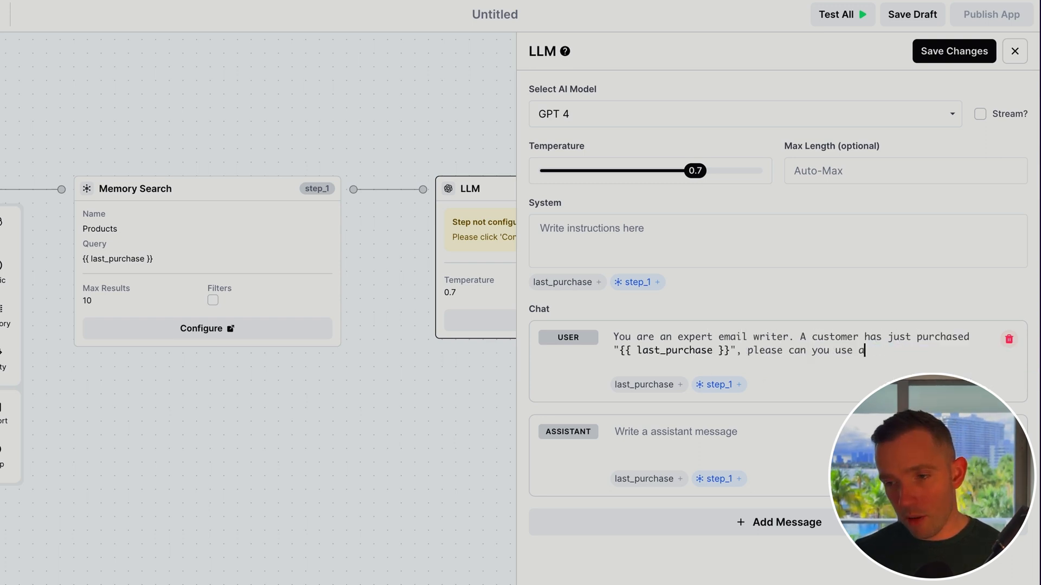
{"action": "key", "text": "BackSpace"}
{"action": "key", "text": "BackSpace"}
{"action": "key", "text": "BackSpace"}
{"action": "key", "text": "BackSpace"}
{"action": "key", "text": "BackSpace"}
{"action": "type", "text": "recommend a subset of"}
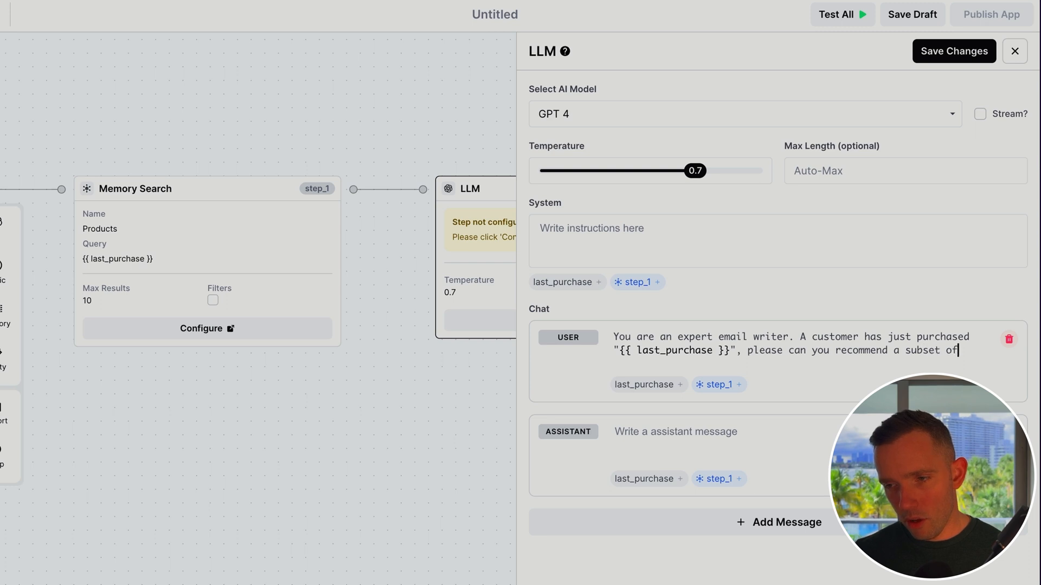
- Continue the user message with "the products below in an email to the customer to help them find their next purchase."
{"action": "type", "text": " the products below to"}
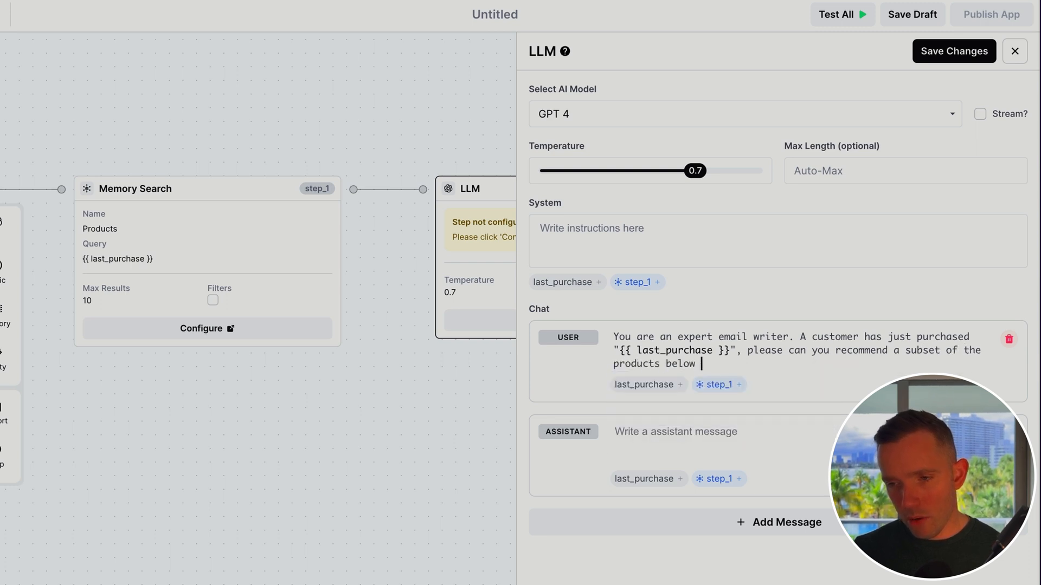
{"action": "key", "text": "BackSpace"}
{"action": "key", "text": "BackSpace"}
{"action": "key", "text": "BackSpace"}
{"action": "type", "text": "in "}
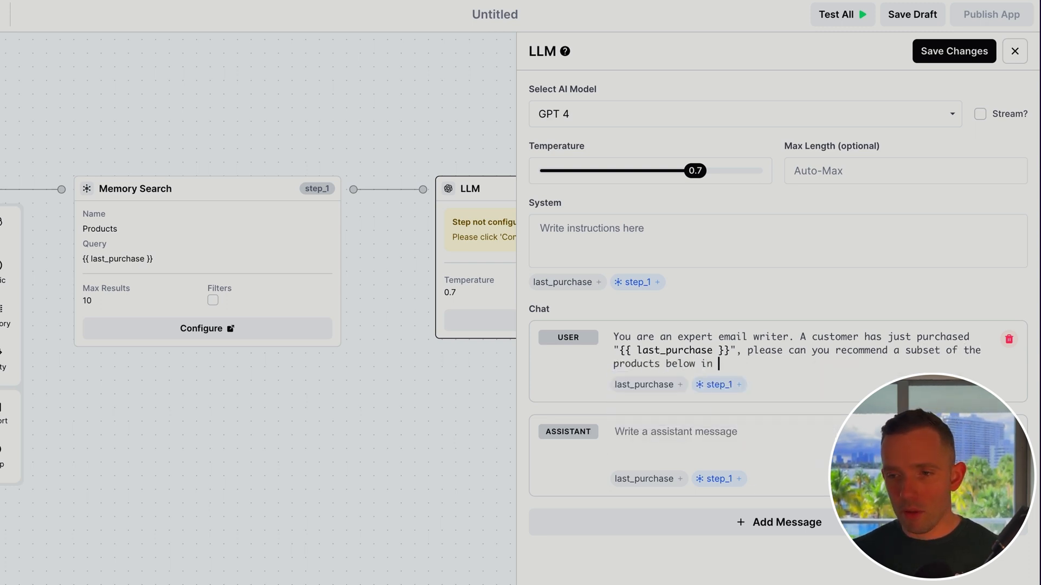
{"action": "type", "text": "an email to the customer to h"}
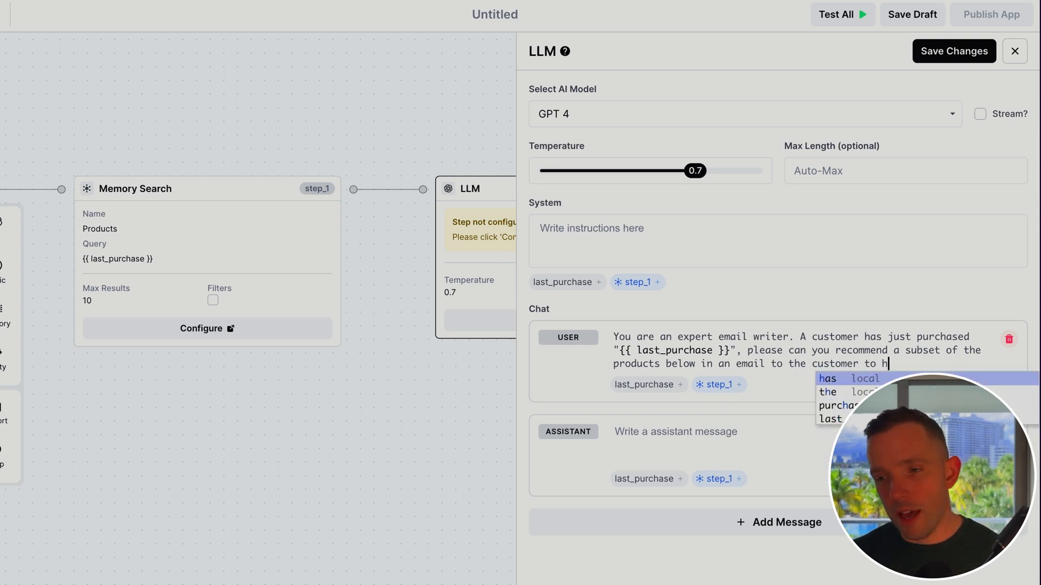
{"action": "type", "text": "elp them find their ne"}
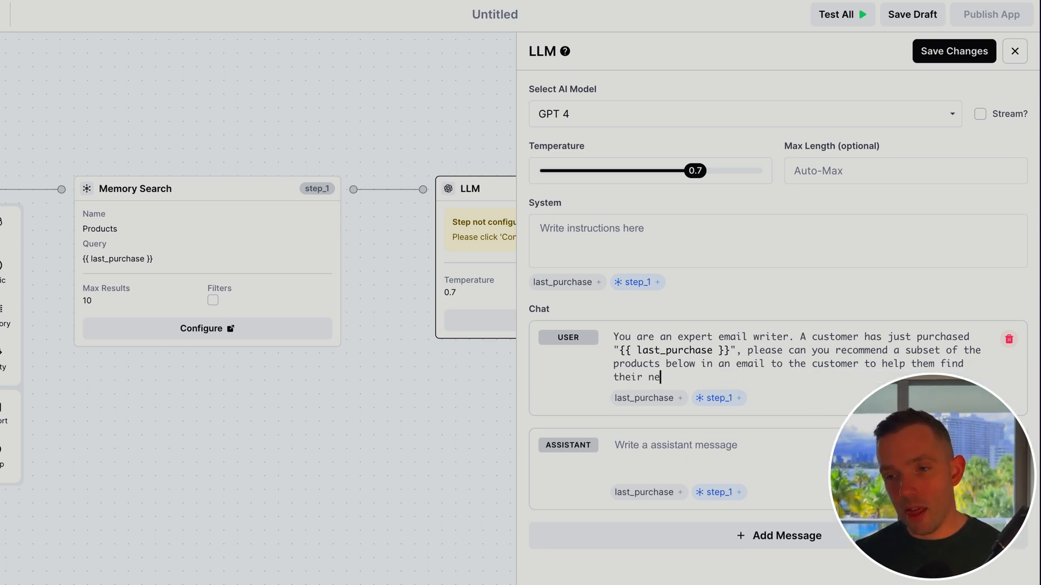
{"action": "type", "text": "xt purchase. Please"}
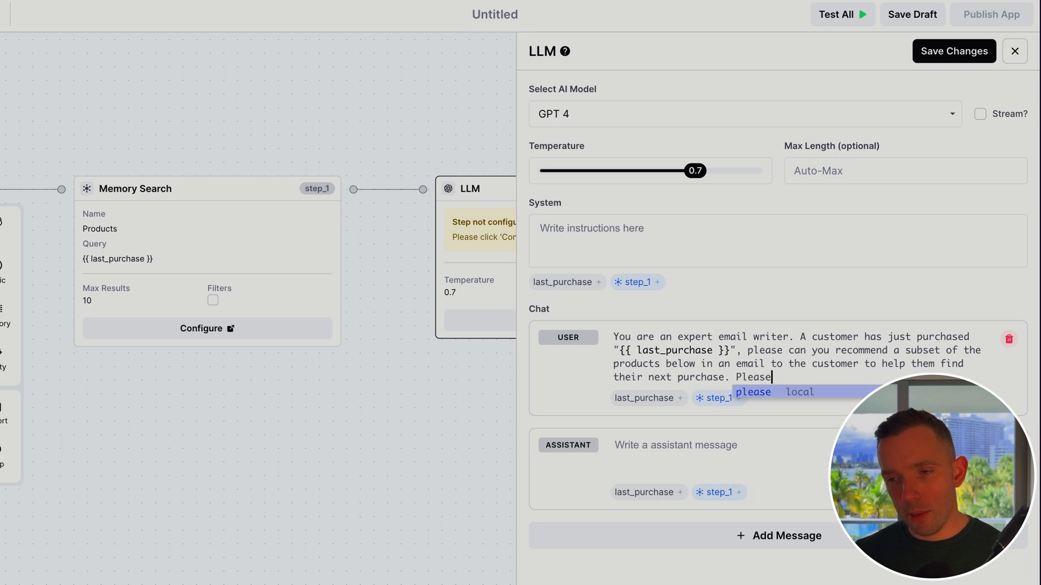
- Add the instruction "Please link each product name to the relevant product and return the answer in HTML." to the user message
{"action": "type", "text": " link each produc"}
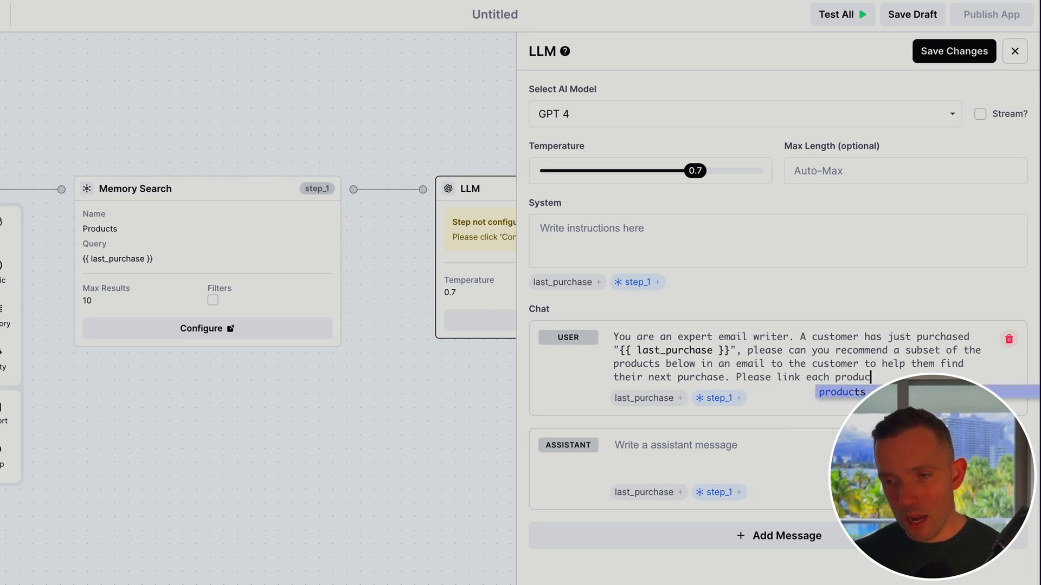
{"action": "type", "text": "t name to the re"}
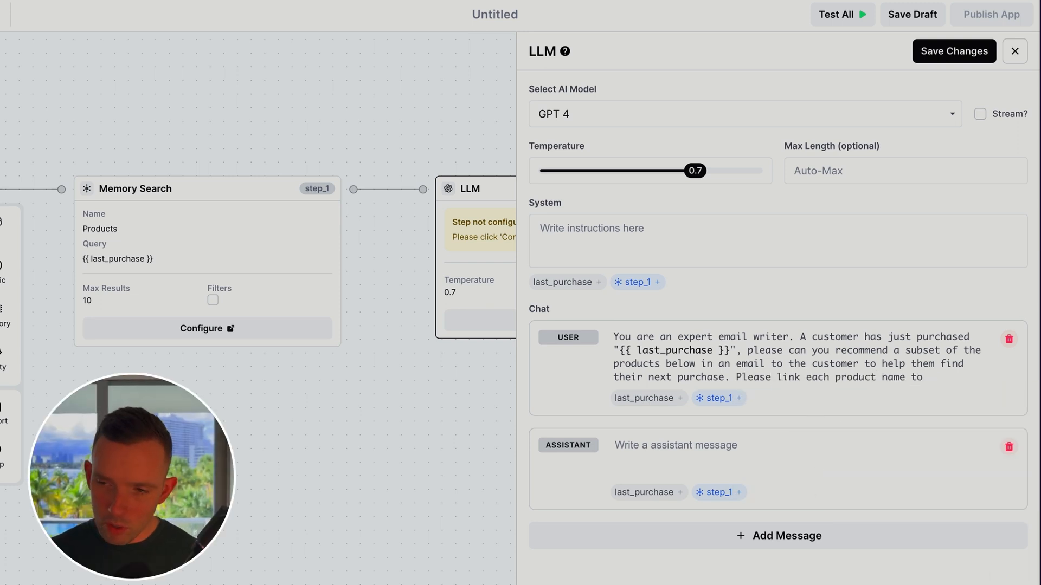
{"action": "type", "text": "levant product and return"}
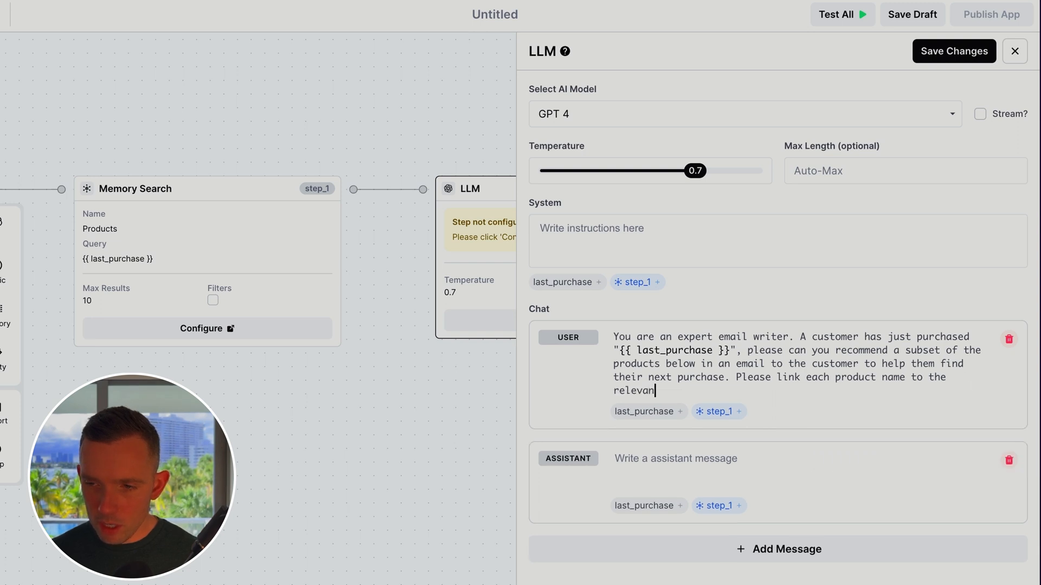
{"action": "type", "text": " the answer in HTML."}
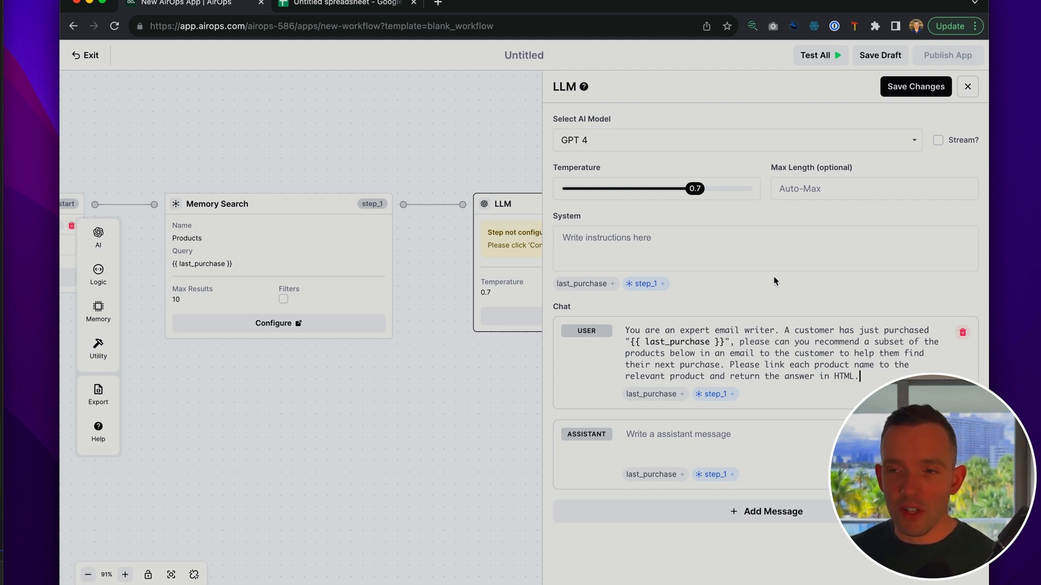
- Enable streaming, append "You work for a women's fashion store called Sunset Fashions." to the user message, and save the LLM changes
{"action": "left_click", "coordinate": [887, 380]}
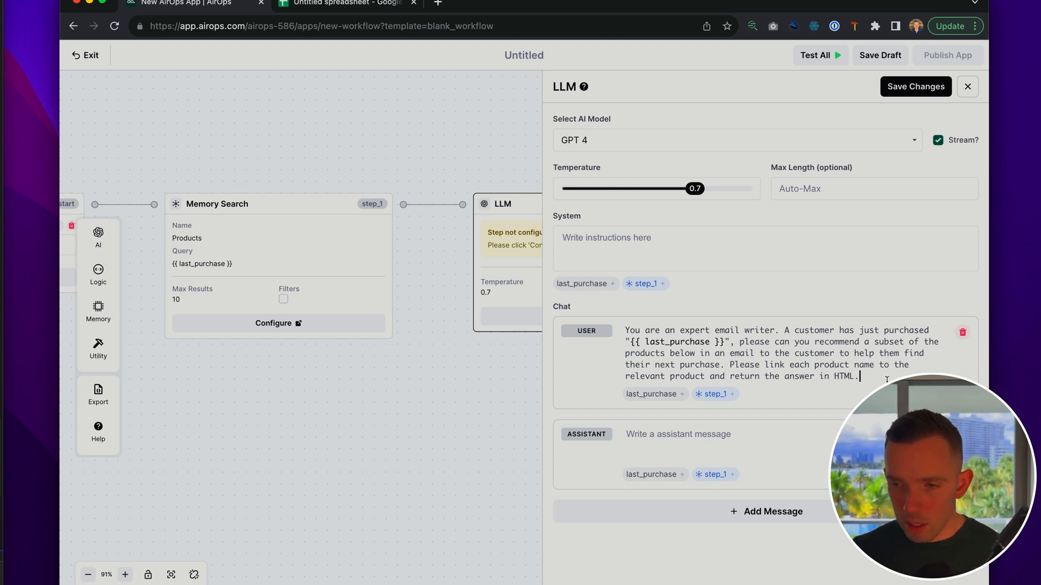
{"action": "type", "text": "You work f"}
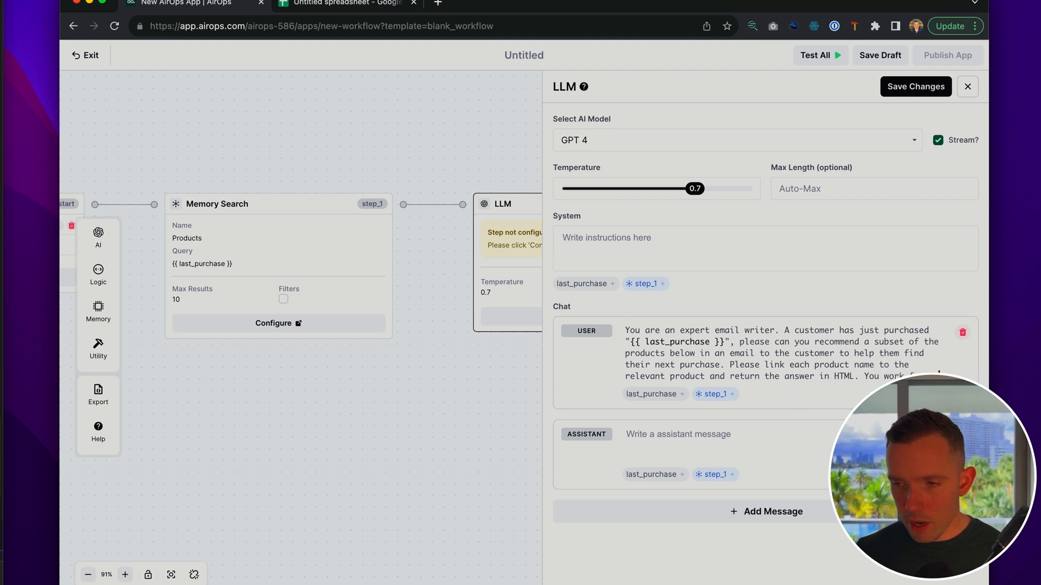
{"action": "type", "text": "or a women's fashion store called Sunset Fas"}
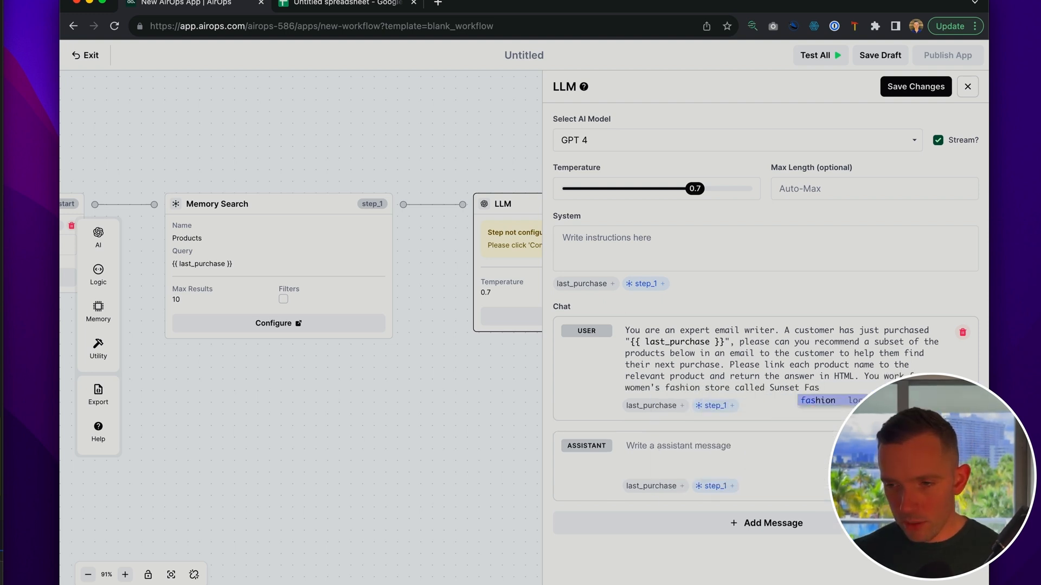
{"action": "type", "text": "hions."}
{"action": "left_click", "coordinate": [915, 87]}
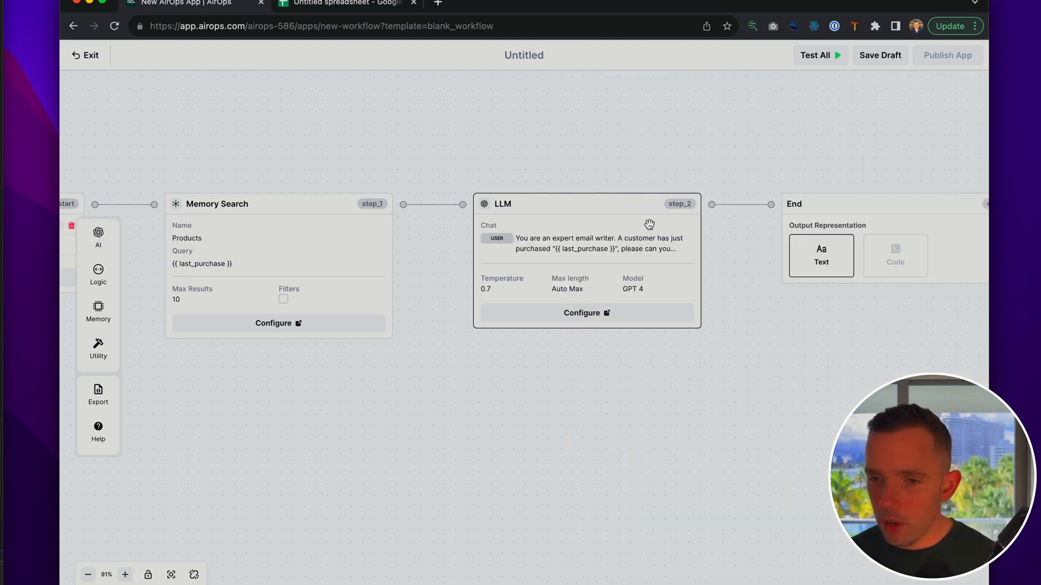
{"action": "left_click_drag", "start_coordinate": [327, 160], "coordinate": [633, 163]}
{"action": "scroll", "coordinate": [634, 162], "scroll_direction": "down", "scroll_amount": 5}
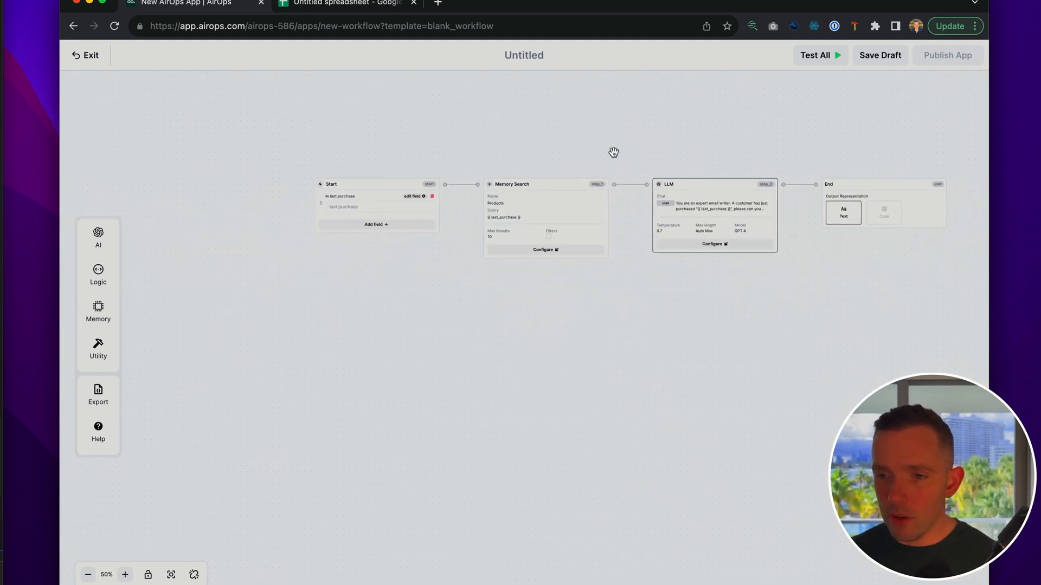
{"action": "left_click", "coordinate": [885, 59]}
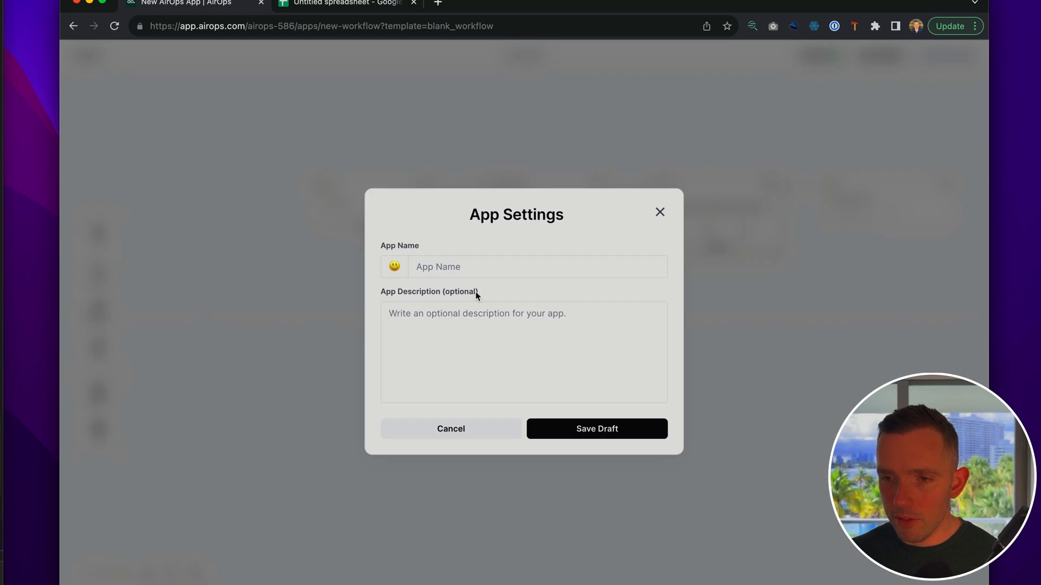
{"action": "left_click", "coordinate": [396, 264]}
{"action": "double_click", "coordinate": [423, 266]}
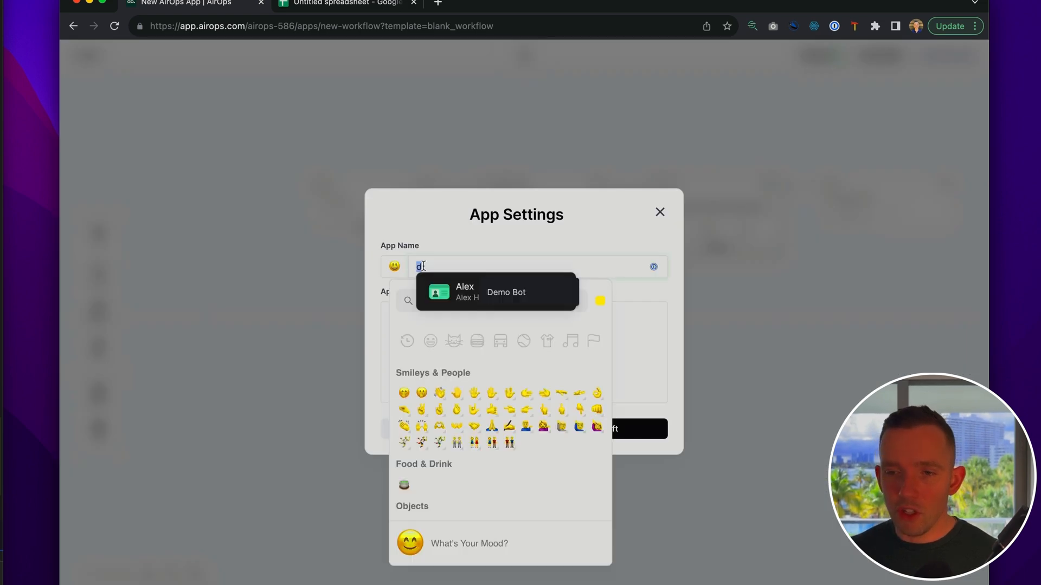
{"action": "key", "text": "BackSpace"}
{"action": "left_click", "coordinate": [400, 303]}
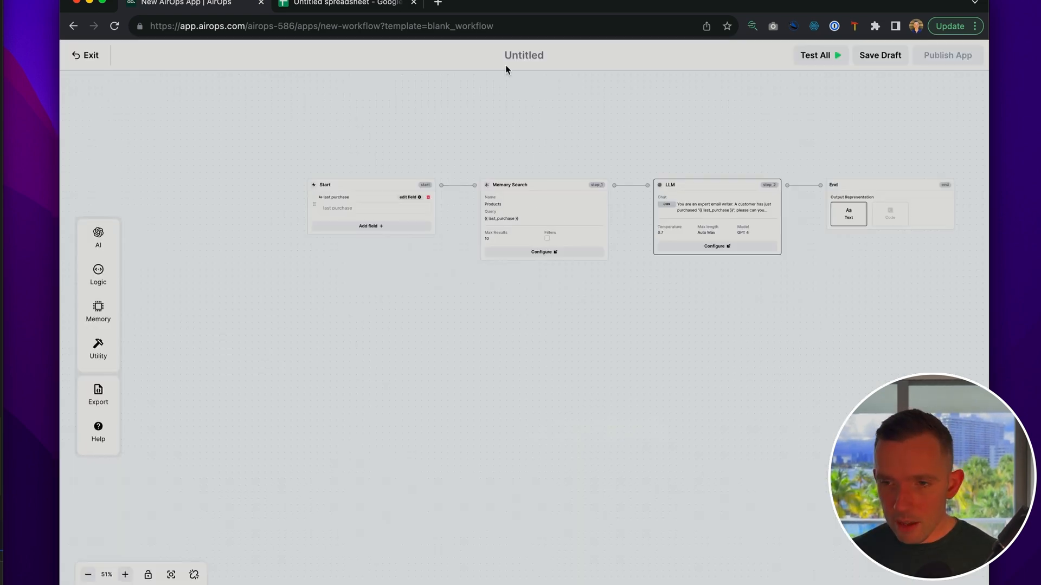
- Rename the untitled workflow as Email Writer
{"action": "left_click", "coordinate": [542, 51]}
{"action": "type", "text": "Ewmai"}
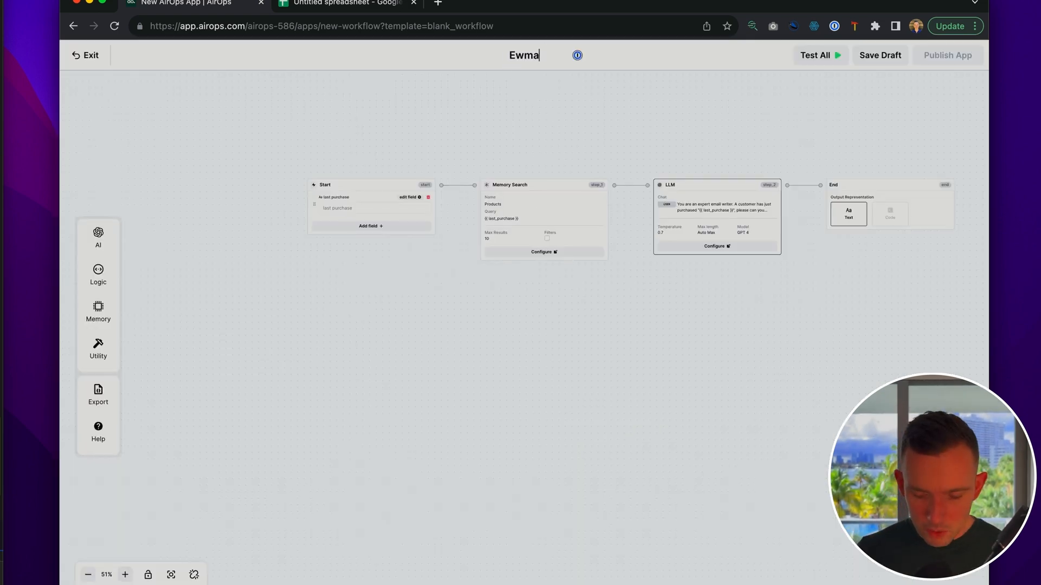
{"action": "key", "text": "BackSpace"}
{"action": "key", "text": "BackSpace"}
{"action": "key", "text": "BackSpace"}
{"action": "key", "text": "BackSpace"}
{"action": "type", "text": "mail Writer"}
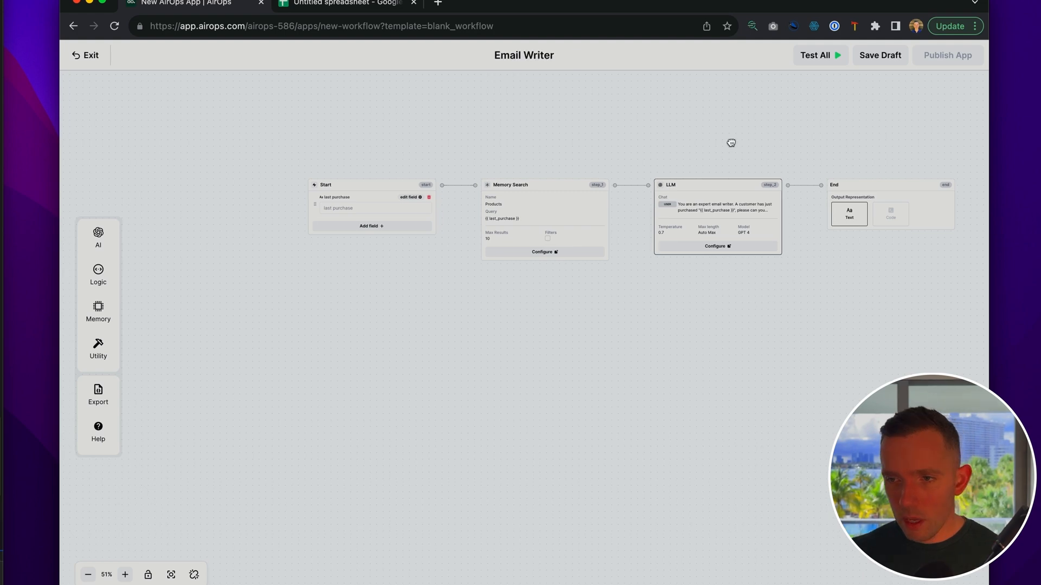
- Run a test of the whole workflow with "maxi dress" as the last purchase
{"action": "left_click", "coordinate": [828, 54]}
{"action": "type", "text": "maxi dress"}
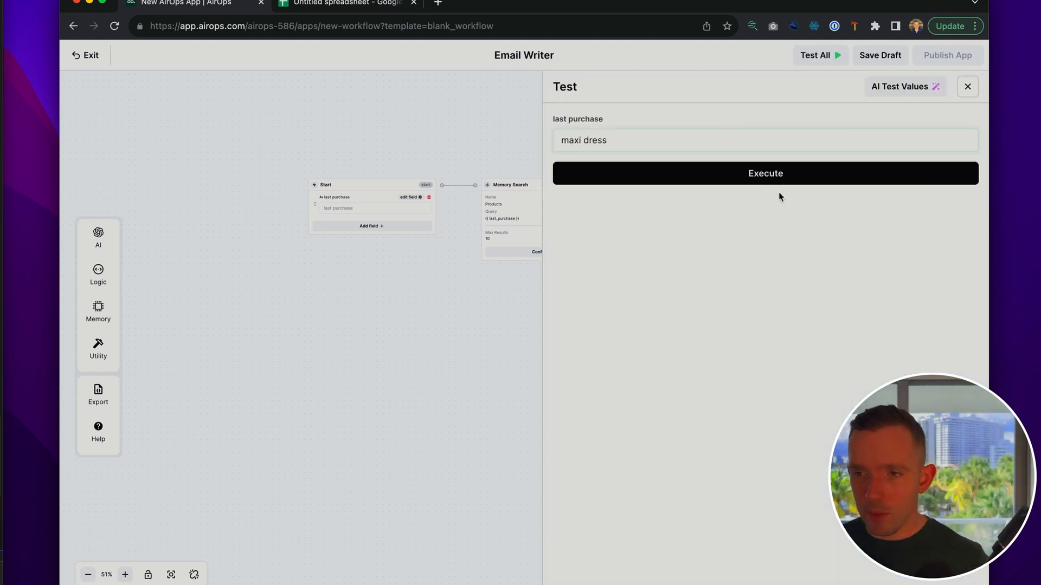
{"action": "left_click", "coordinate": [778, 177]}
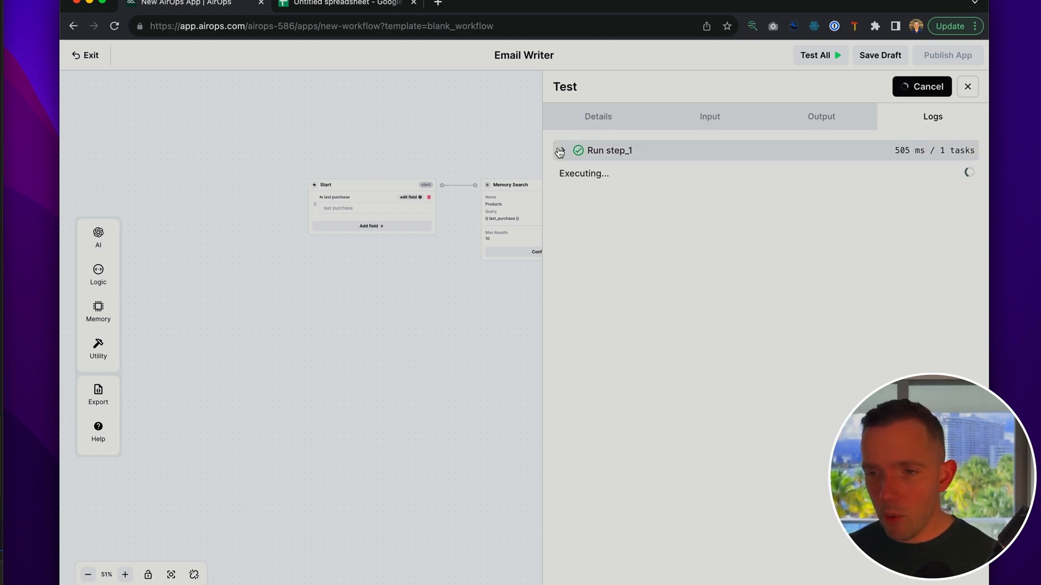
- Examine the Memory Search step's logged output and the final email output of the test run, and close the test
{"action": "left_click", "coordinate": [560, 151]}
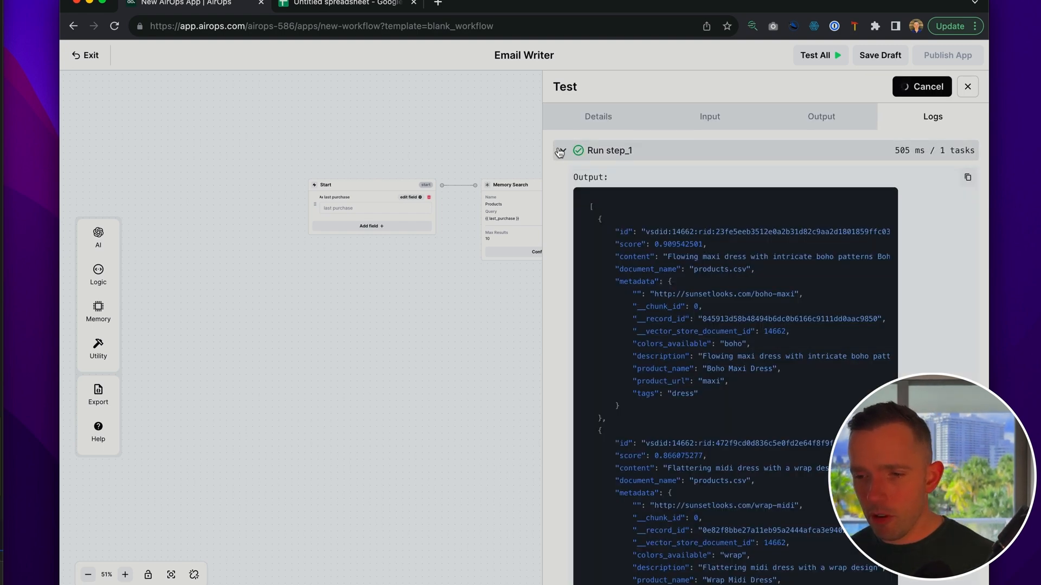
{"action": "left_click", "coordinate": [560, 151]}
{"action": "left_click", "coordinate": [818, 116]}
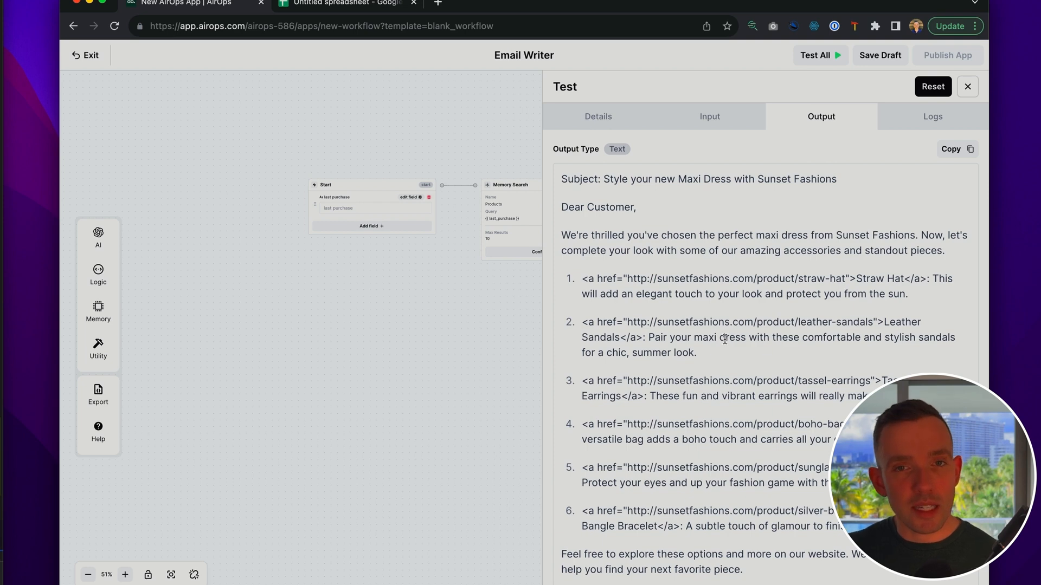
{"action": "left_click", "coordinate": [922, 87]}
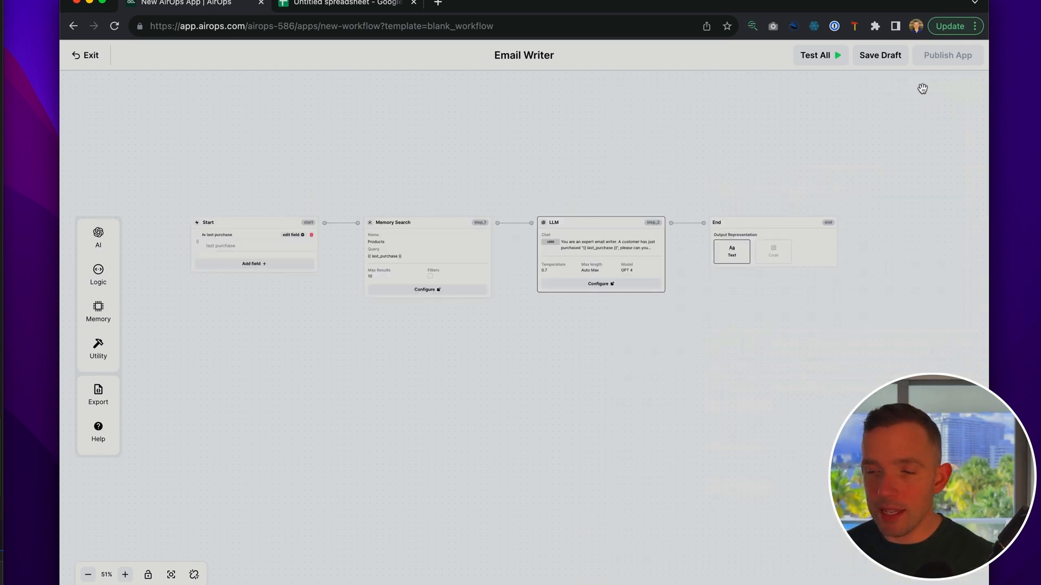
- Save the Email Writer app as a draft
{"action": "left_click", "coordinate": [880, 55]}
{"action": "left_click", "coordinate": [599, 429]}
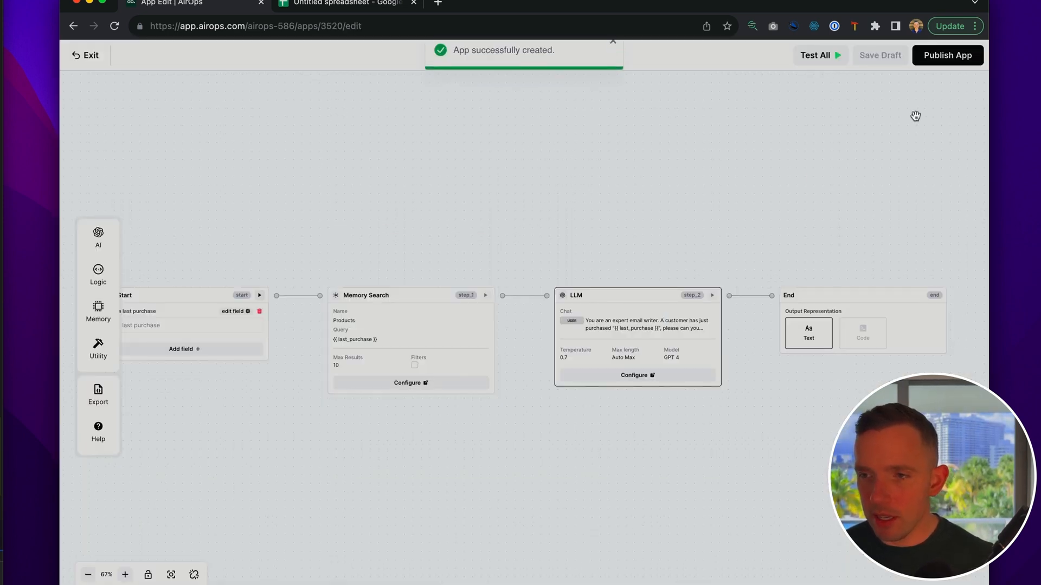
- Test the saved workflow again with "maxi dress" as the last purchase and view the run's output
{"action": "left_click", "coordinate": [829, 57]}
{"action": "left_click", "coordinate": [679, 142]}
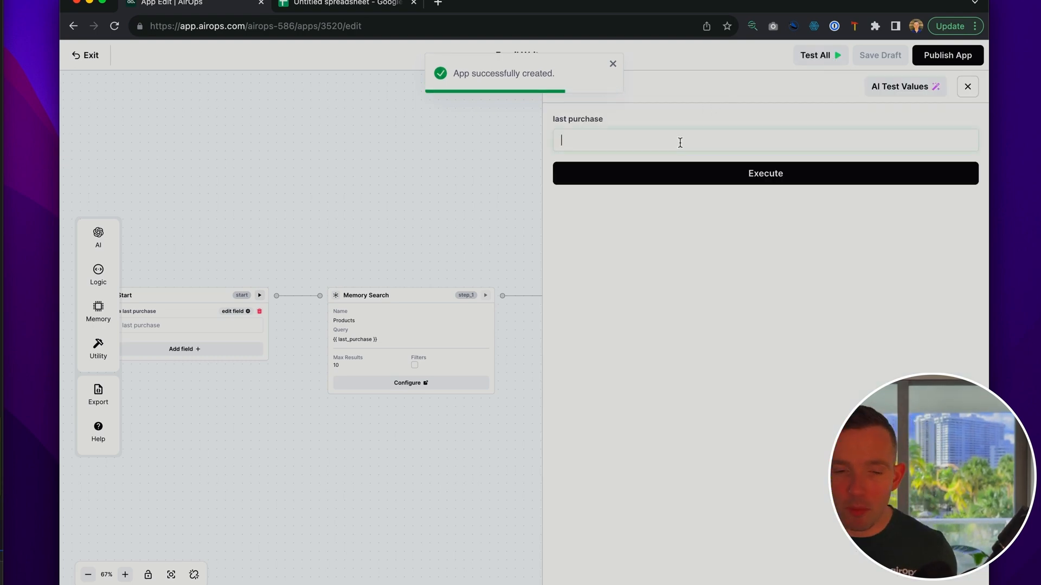
{"action": "type", "text": "maxi dress"}
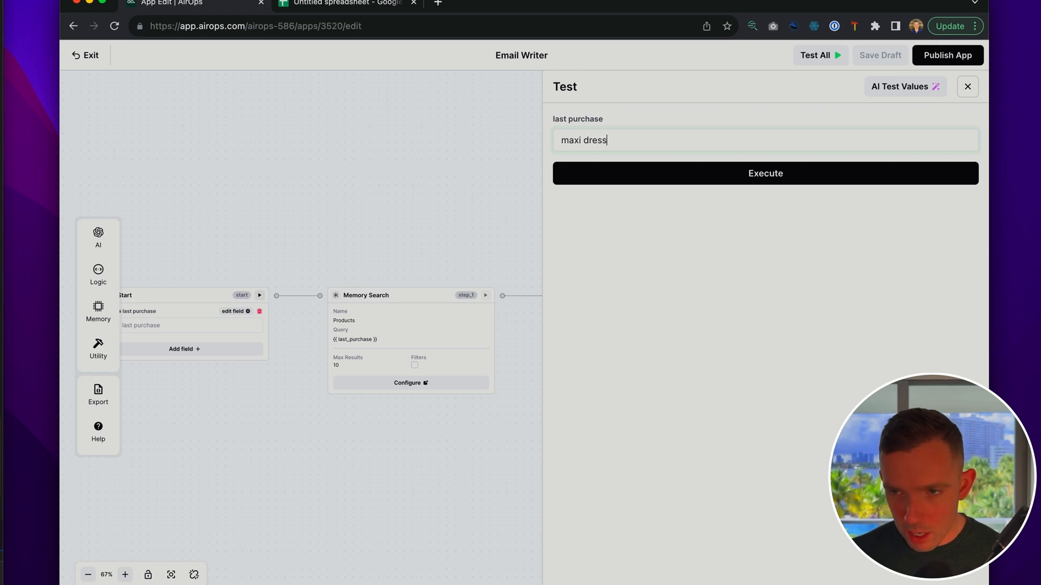
{"action": "left_click", "coordinate": [784, 173]}
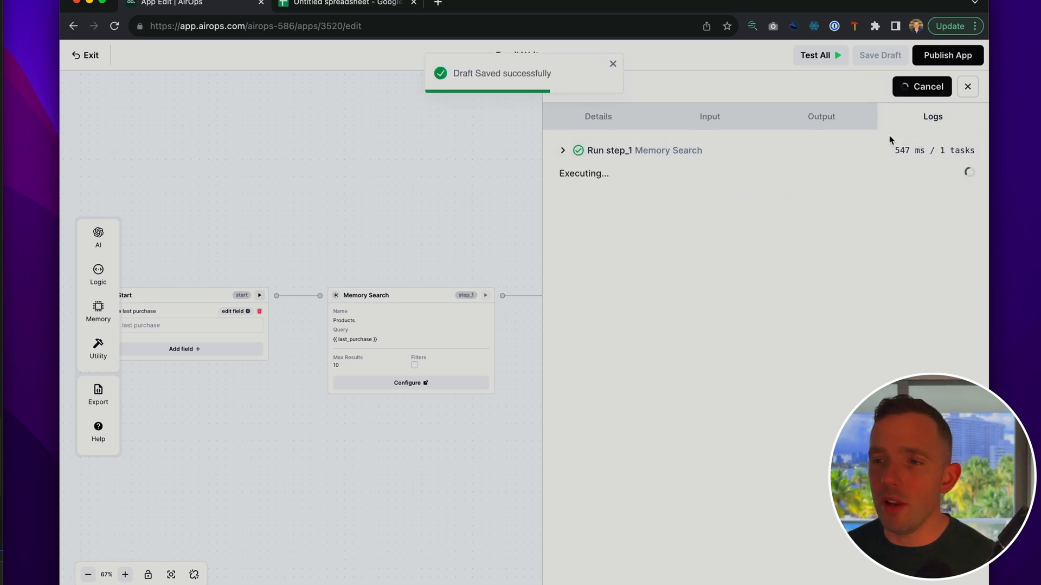
{"action": "left_click", "coordinate": [843, 129]}
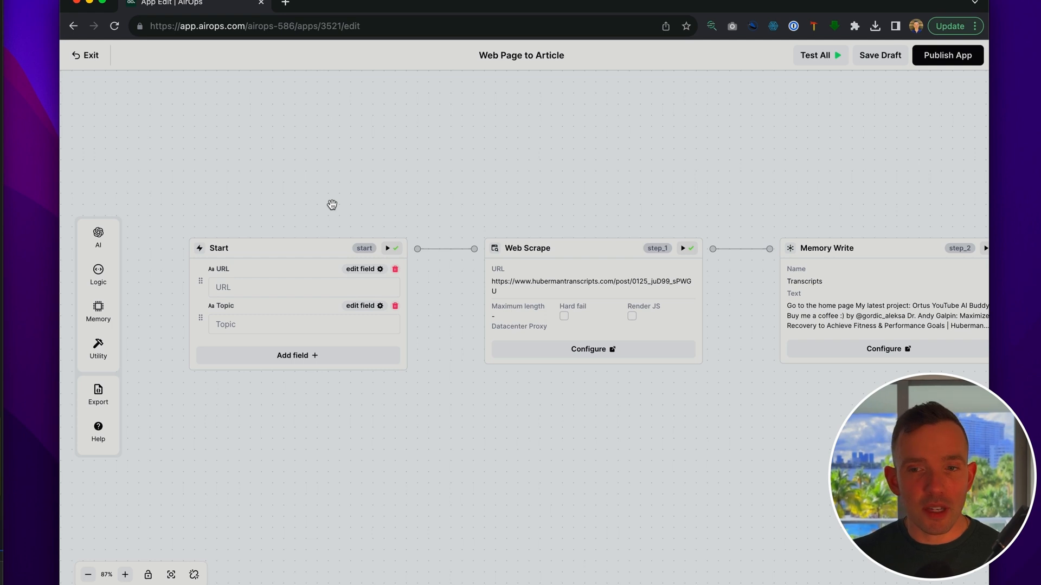
- Examine the Start fields, the Web Scrape step and the Memory Write step's configuration for the Transcripts store, and close the configuration
{"action": "left_click_drag", "start_coordinate": [573, 195], "coordinate": [534, 192]}
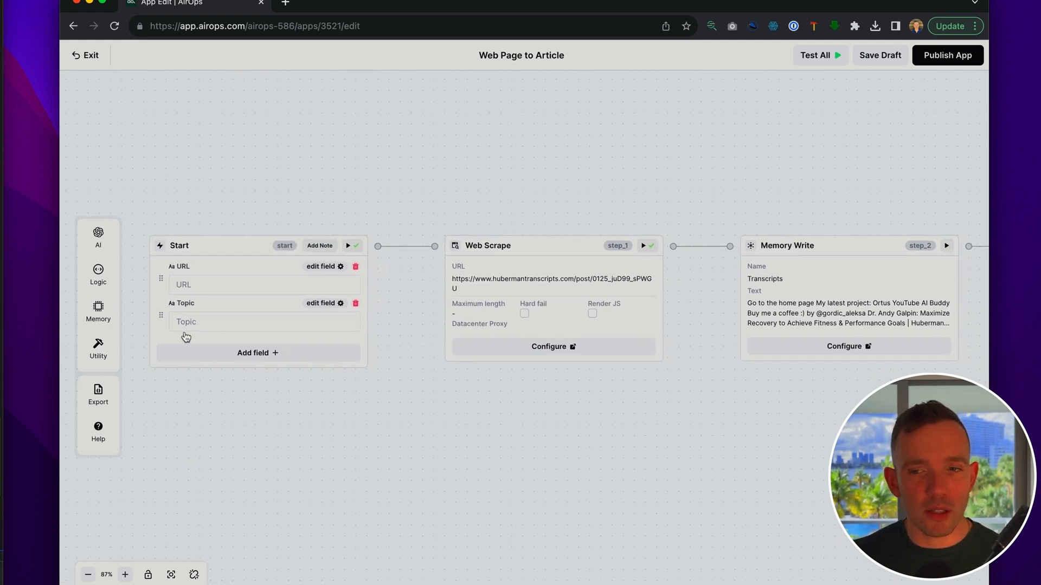
{"action": "left_click_drag", "start_coordinate": [535, 216], "coordinate": [425, 216]}
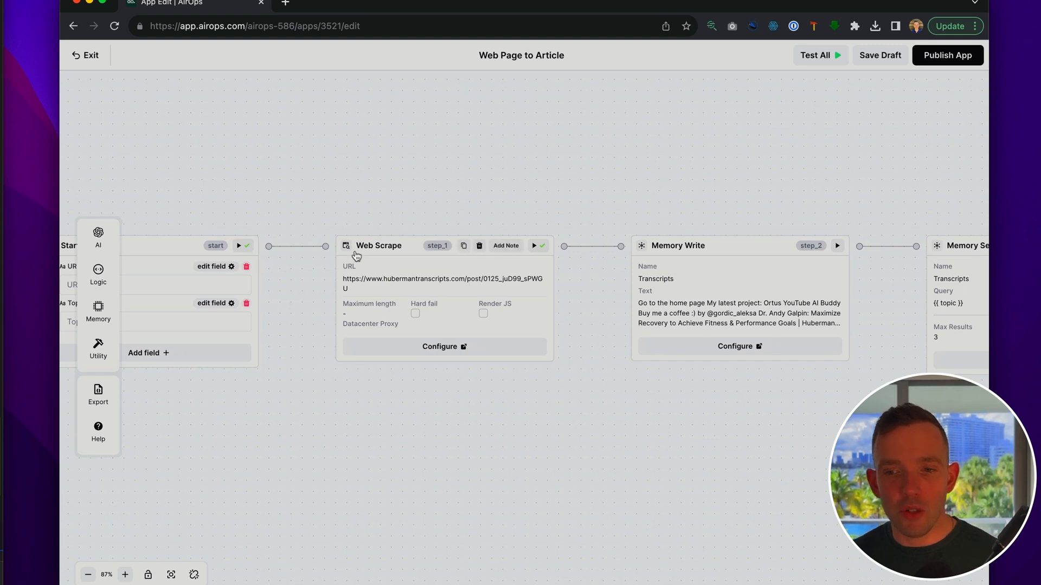
{"action": "left_click", "coordinate": [98, 347]}
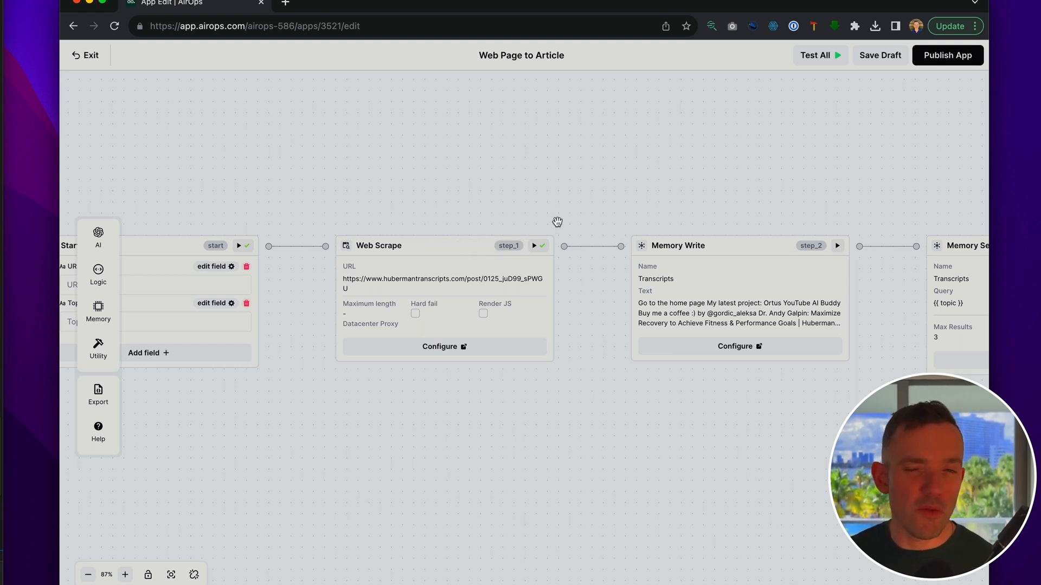
{"action": "left_click_drag", "start_coordinate": [654, 190], "coordinate": [398, 200]}
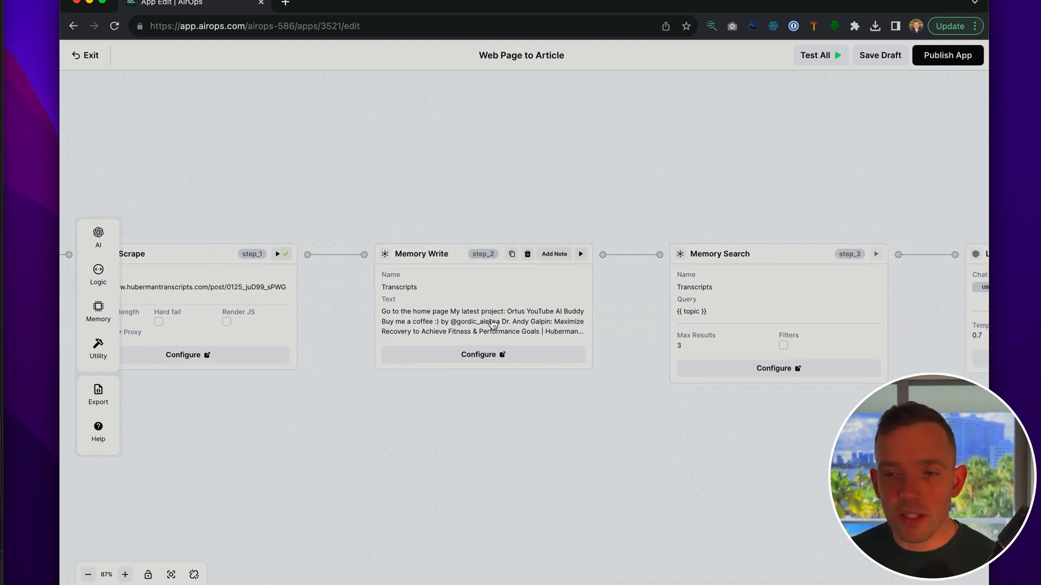
{"action": "left_click", "coordinate": [468, 358]}
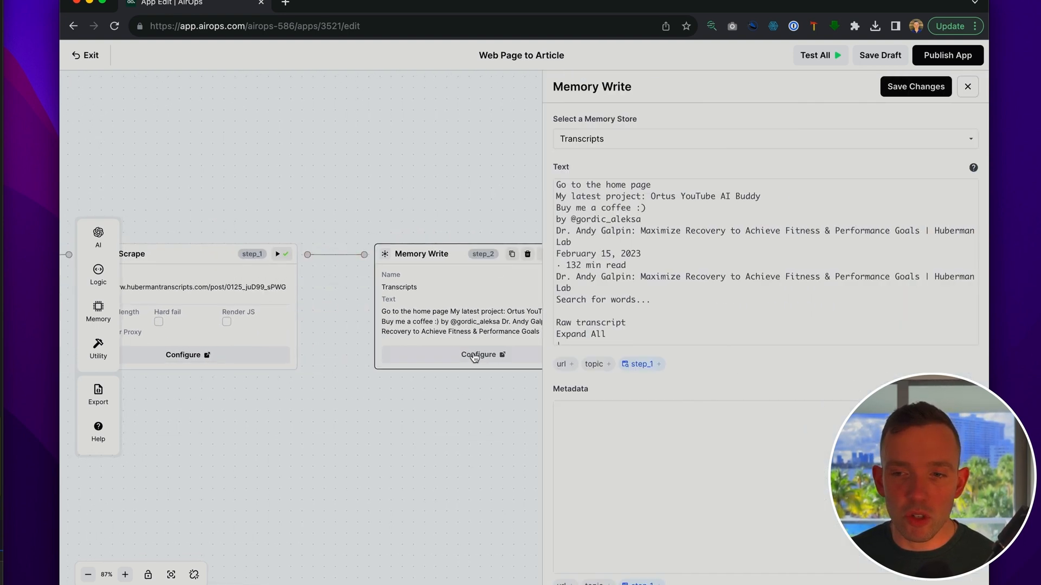
{"action": "left_click", "coordinate": [967, 87]}
{"action": "mouse_move", "coordinate": [416, 330]}
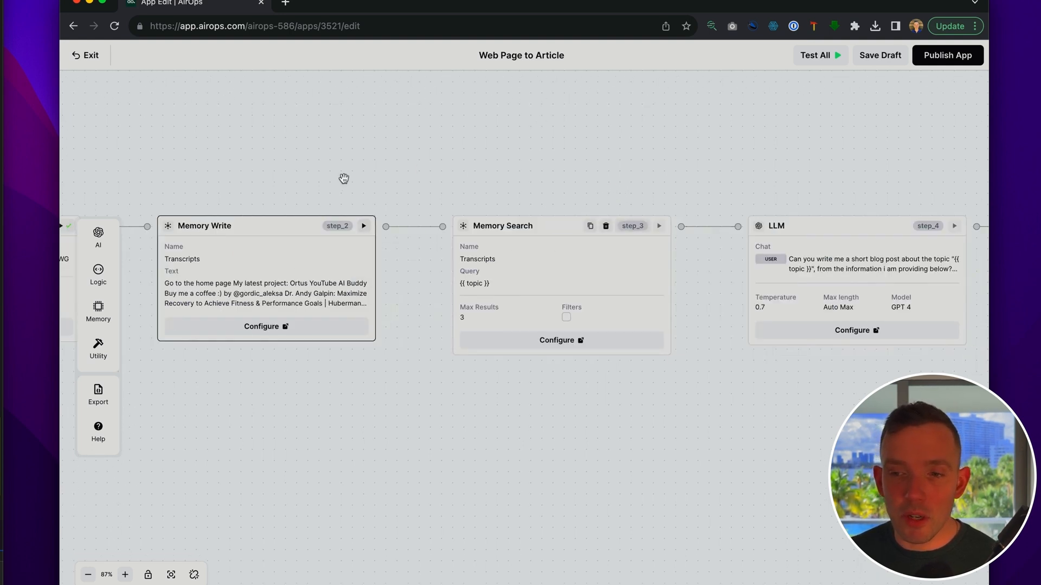
- Examine the Memory Search step and the LLM step's model settings and blog post prompt, and save the LLM configuration
{"action": "scroll", "coordinate": [353, 179], "scroll_direction": "left", "scroll_amount": 2}
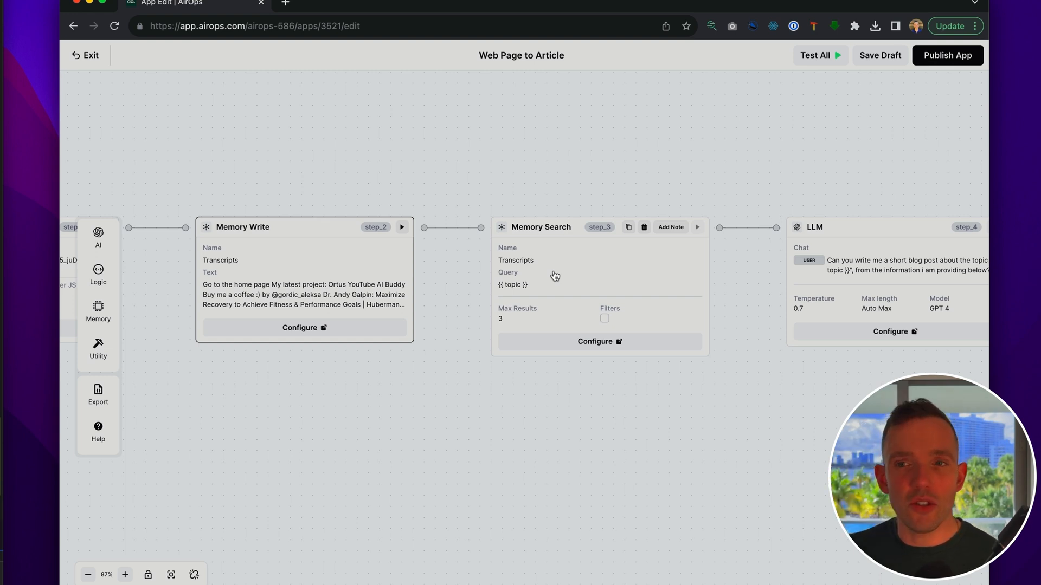
{"action": "left_click_drag", "start_coordinate": [711, 155], "coordinate": [493, 158]}
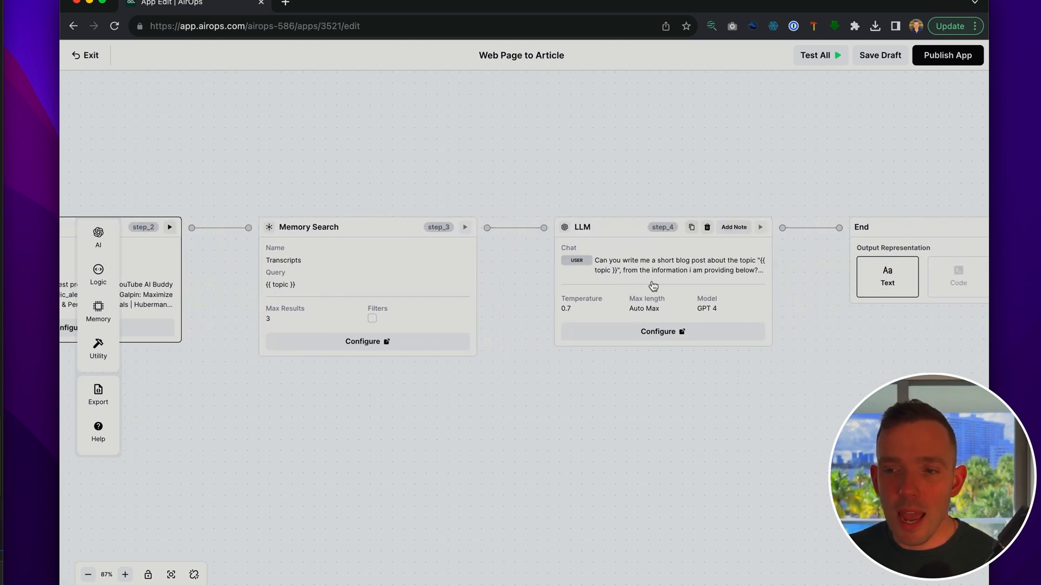
{"action": "left_click", "coordinate": [658, 333]}
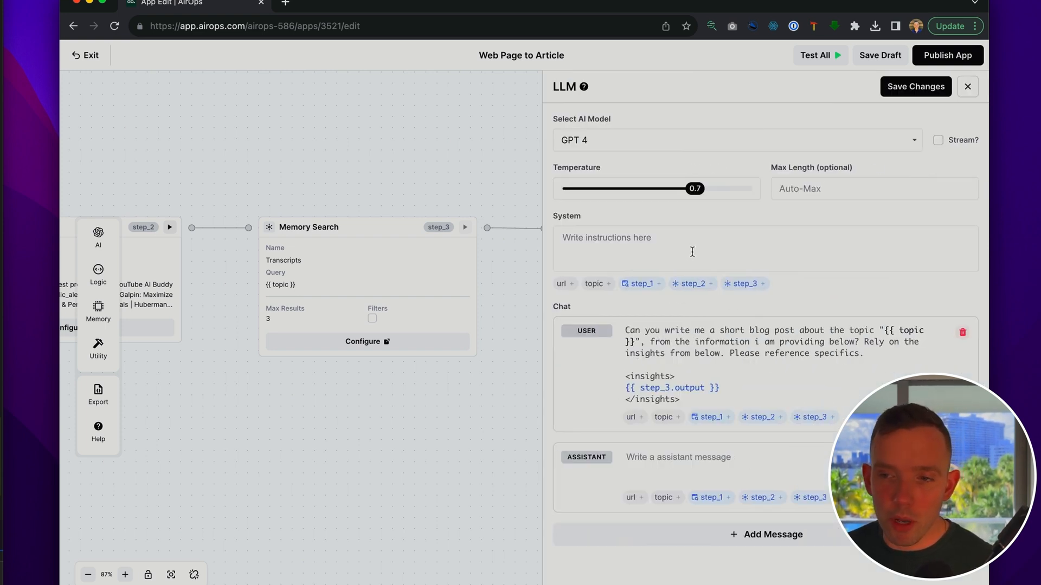
{"action": "left_click", "coordinate": [921, 95]}
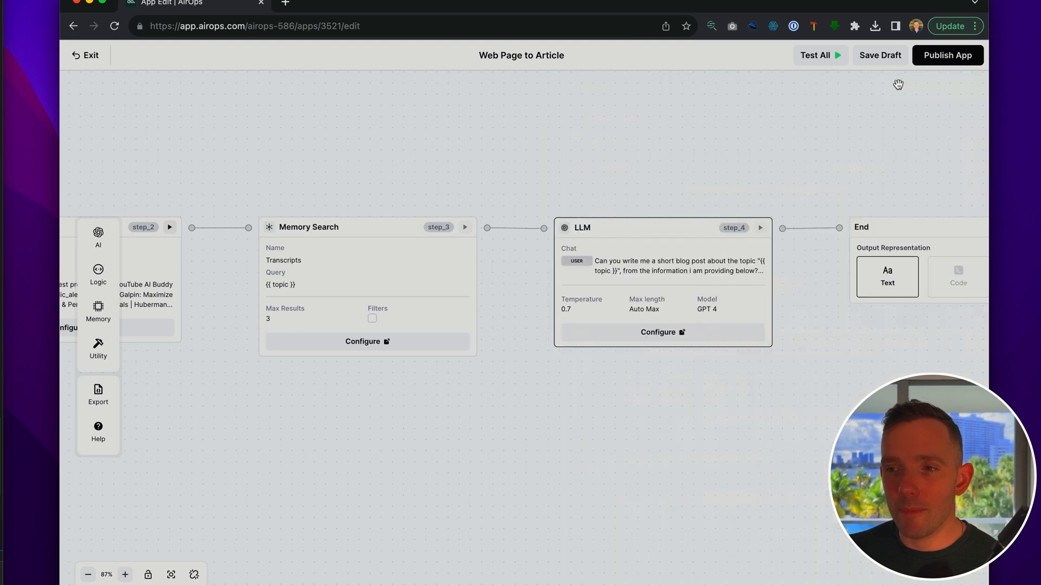
- Run a test of the whole Web Page to Article workflow on the Huberman transcript URL with "overtraining" as the topic
{"action": "left_click", "coordinate": [819, 57]}
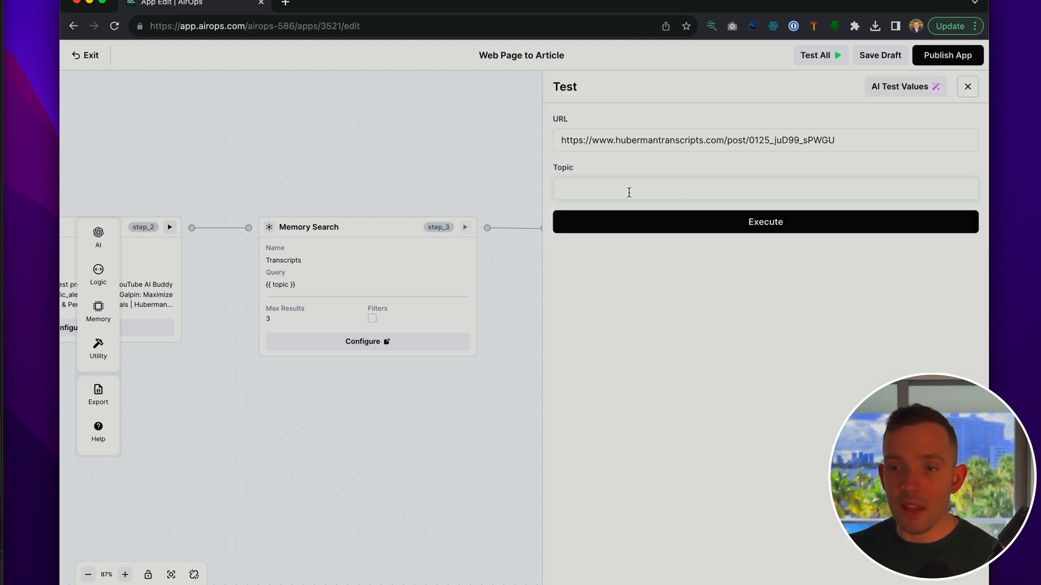
{"action": "type", "text": "overreaching vs"}
{"action": "key", "text": "super+BackSpace"}
{"action": "type", "text": "overtraining"}
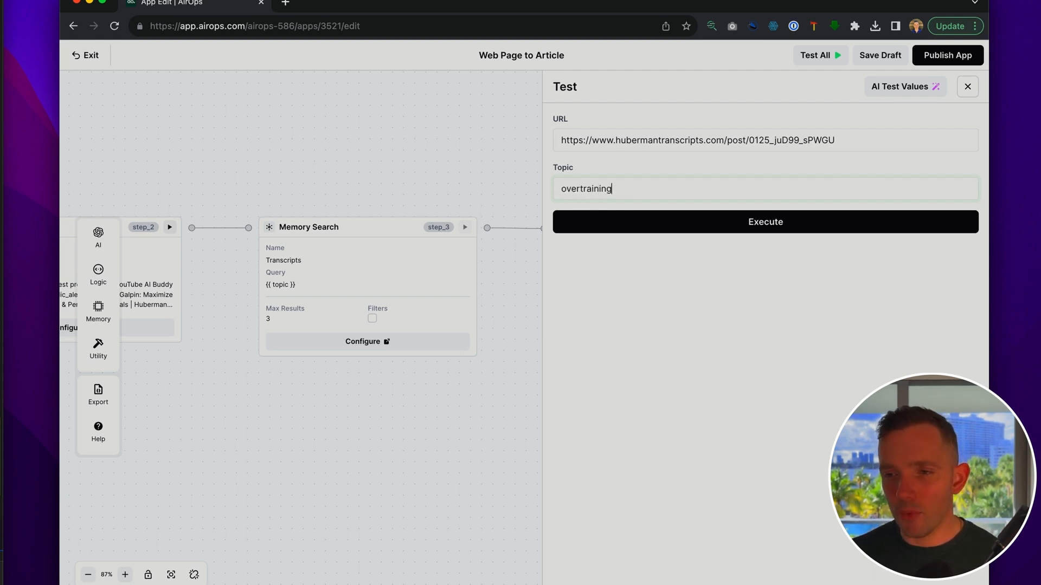
{"action": "left_click", "coordinate": [719, 227]}
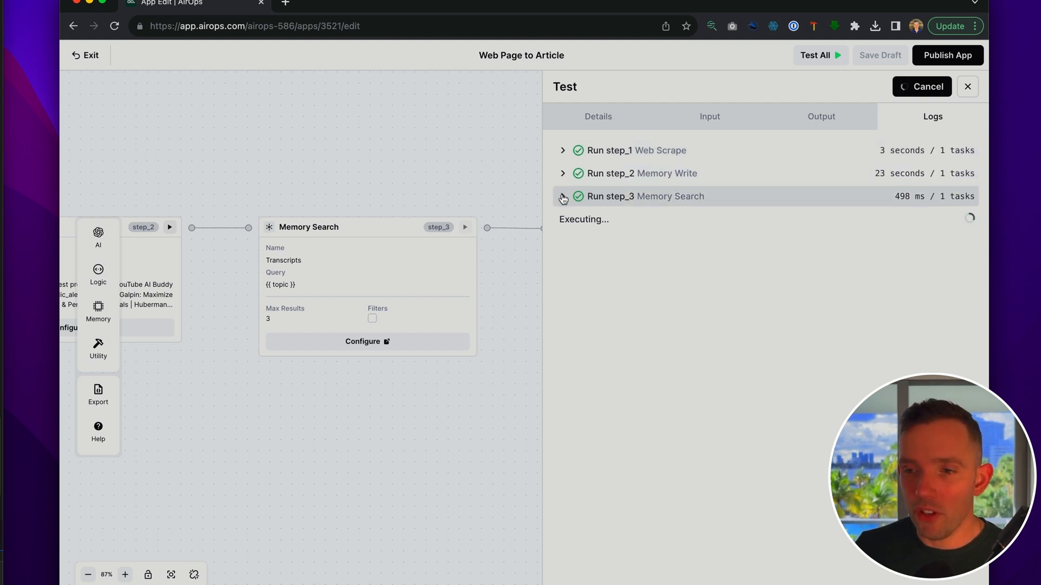
- Examine the test run's logs for the Memory Search step and read through the article in the LLM step's output
{"action": "left_click", "coordinate": [562, 197]}
{"action": "left_click", "coordinate": [563, 198]}
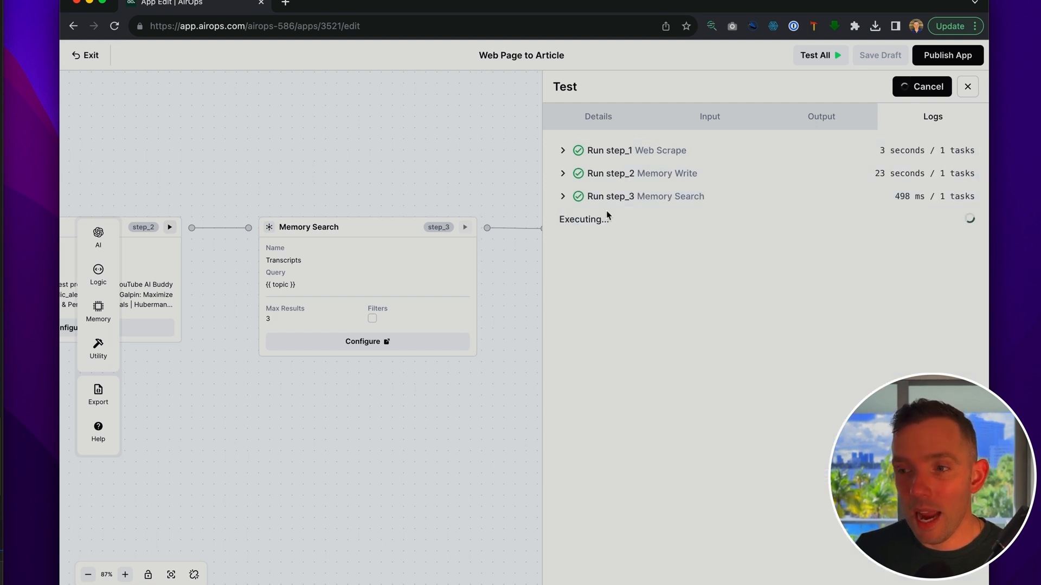
{"action": "left_click", "coordinate": [822, 120]}
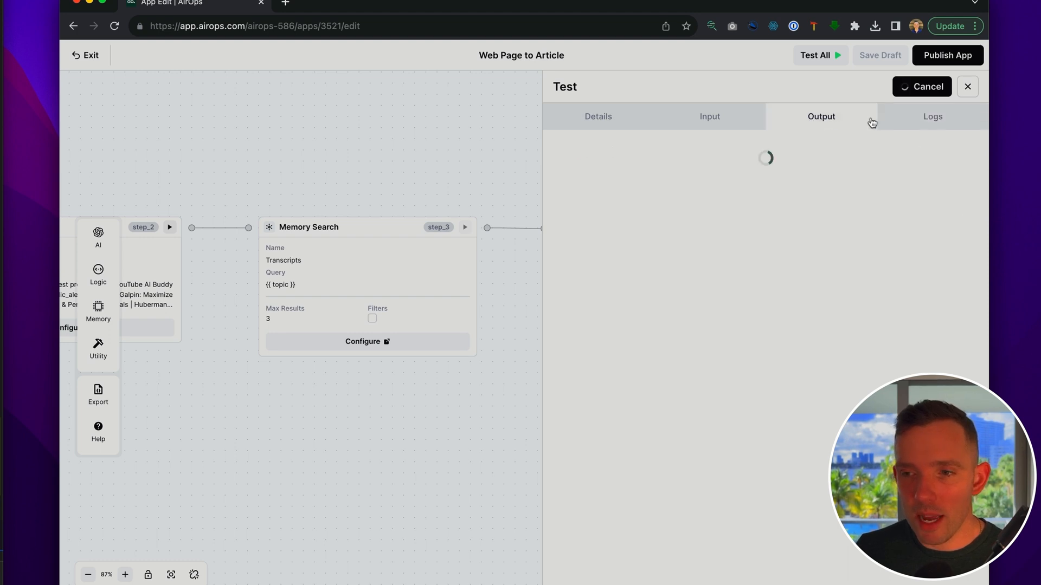
{"action": "left_click", "coordinate": [901, 125]}
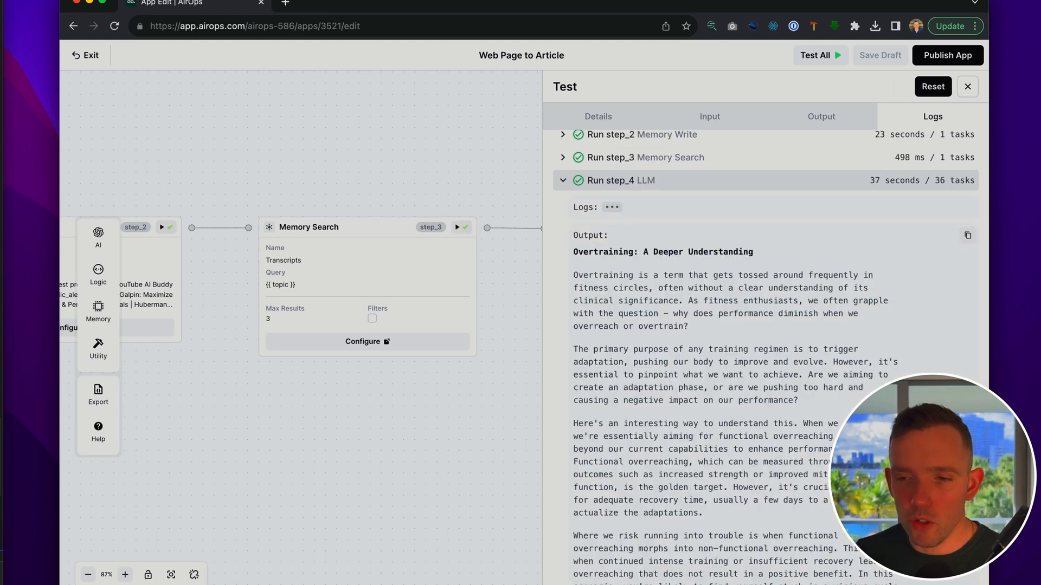
{"action": "scroll", "coordinate": [759, 357], "scroll_direction": "down", "scroll_amount": 10}
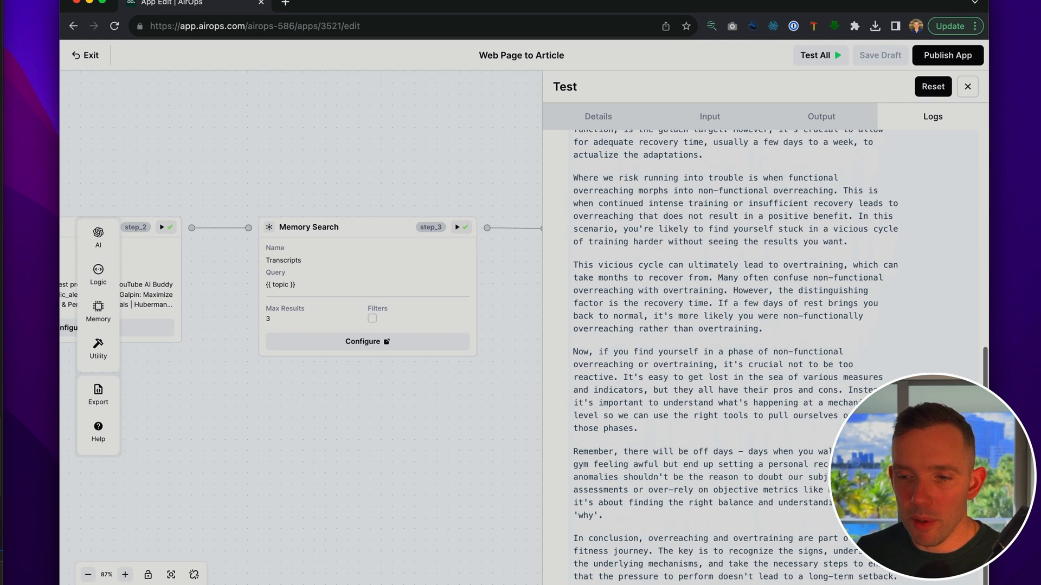
{"action": "scroll", "coordinate": [759, 358], "scroll_direction": "up", "scroll_amount": 4}
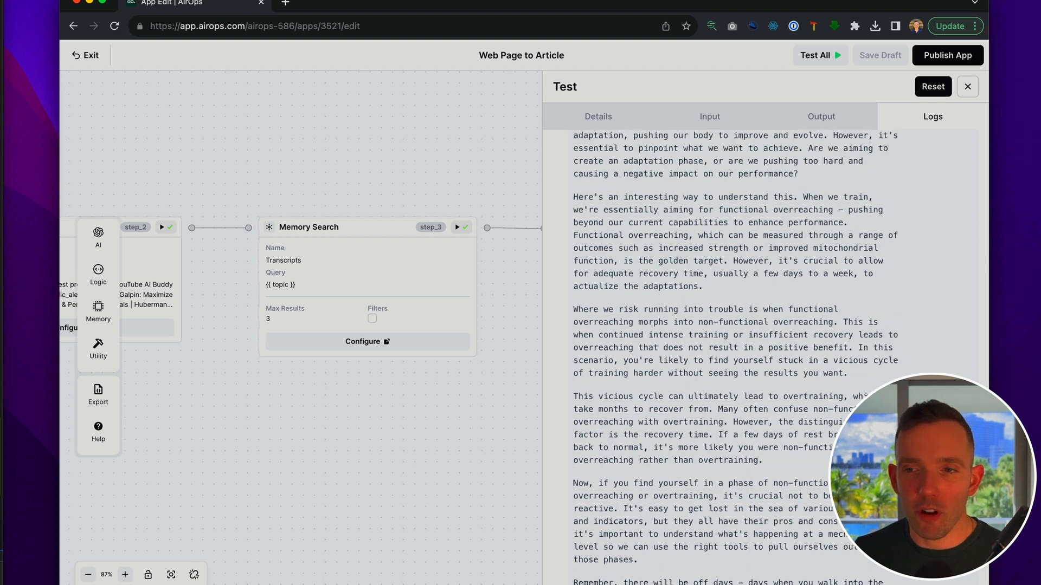
{"action": "scroll", "coordinate": [839, 321], "scroll_direction": "up", "scroll_amount": 5}
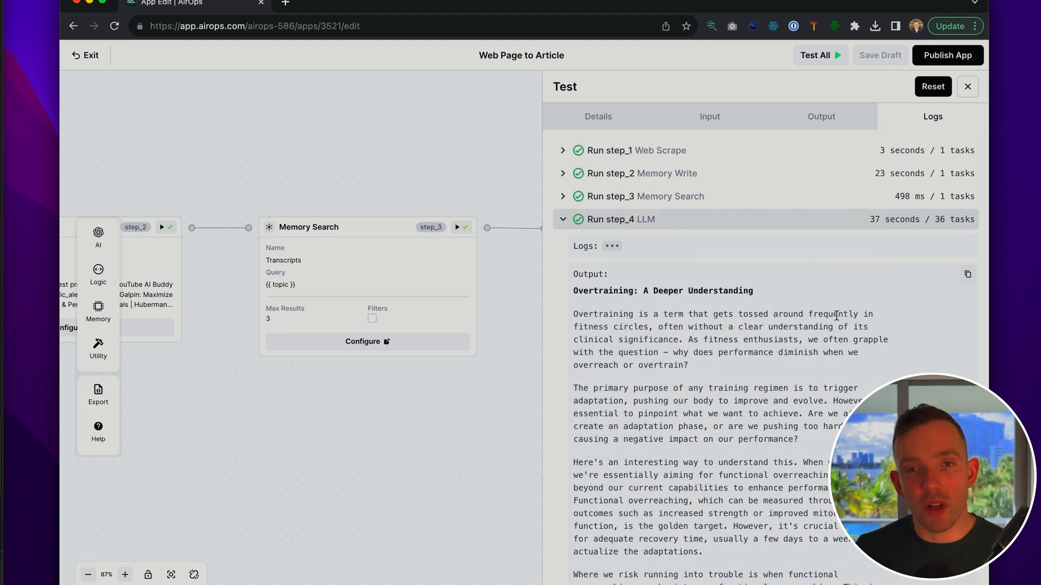